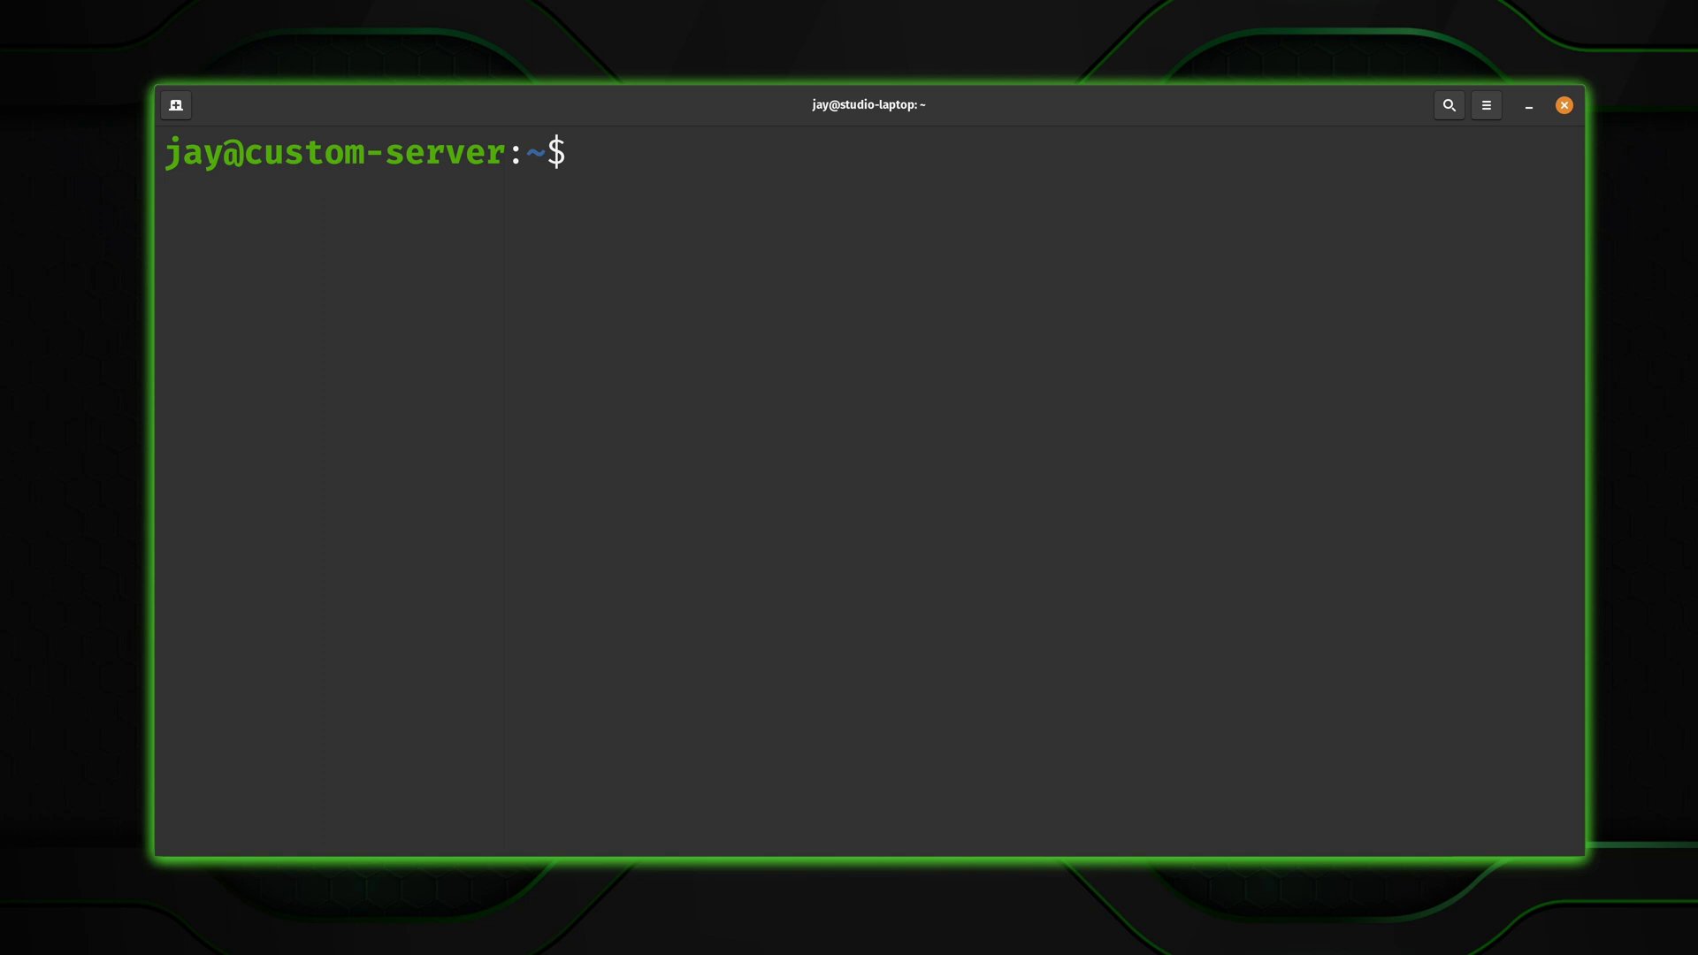
text(sudo apt updat)
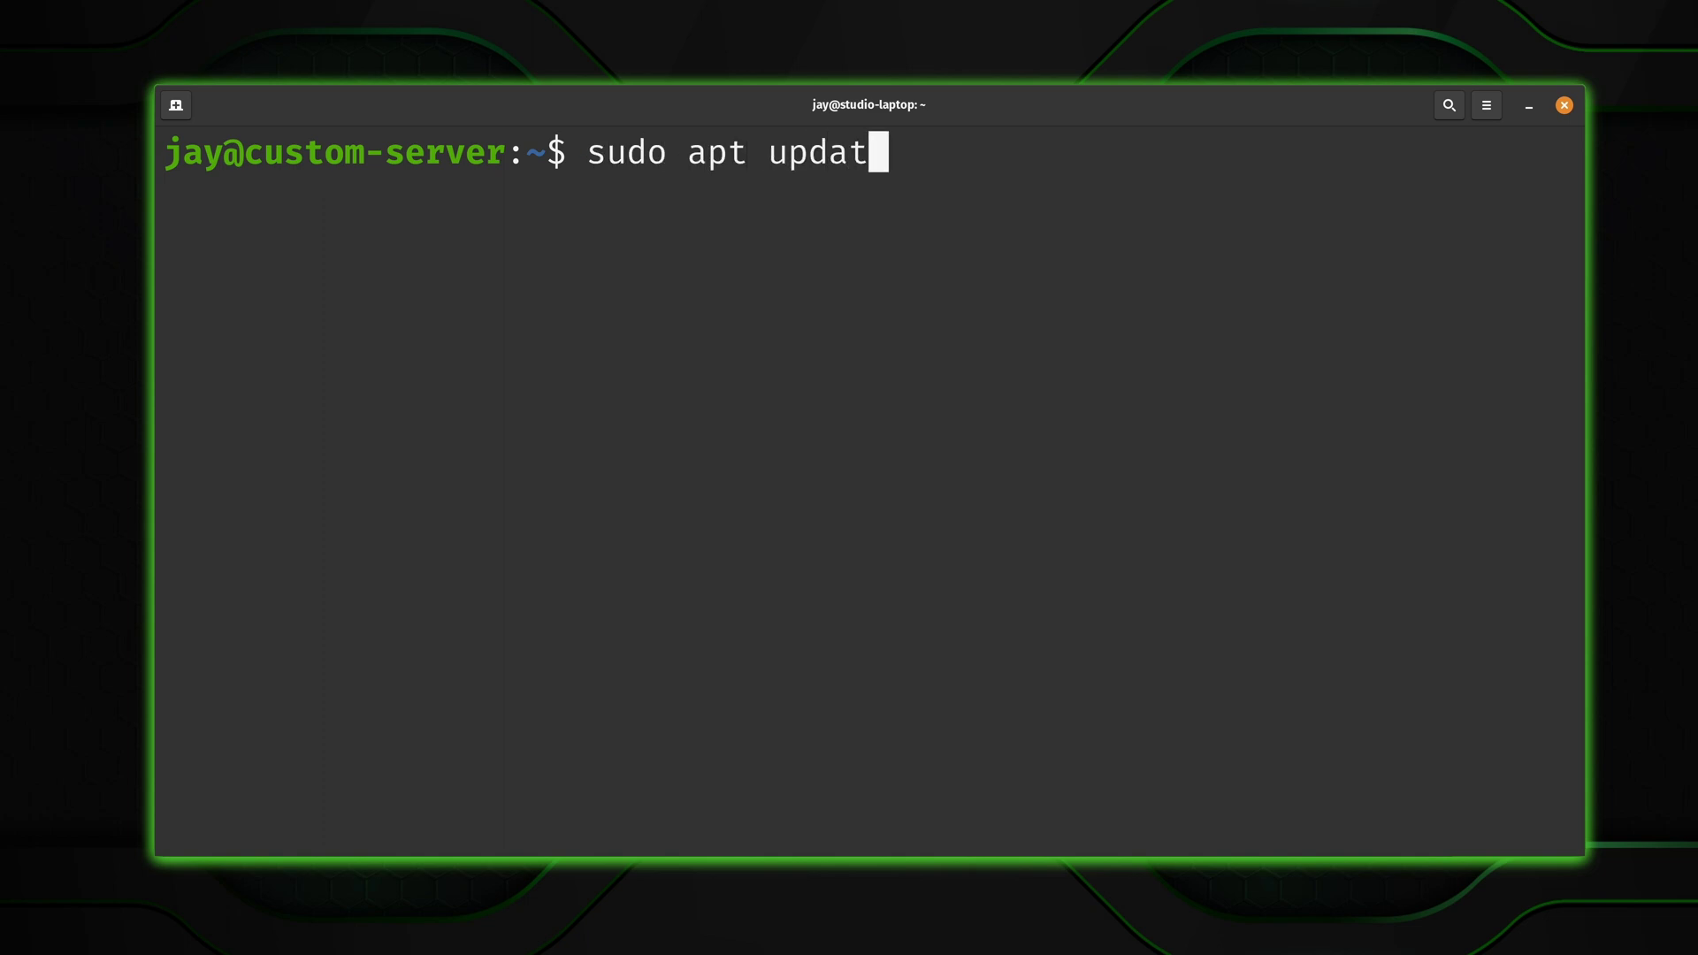
text(e)
- Refresh package lists with sudo apt update and install sysstat, which is already the newest version
key(Return)
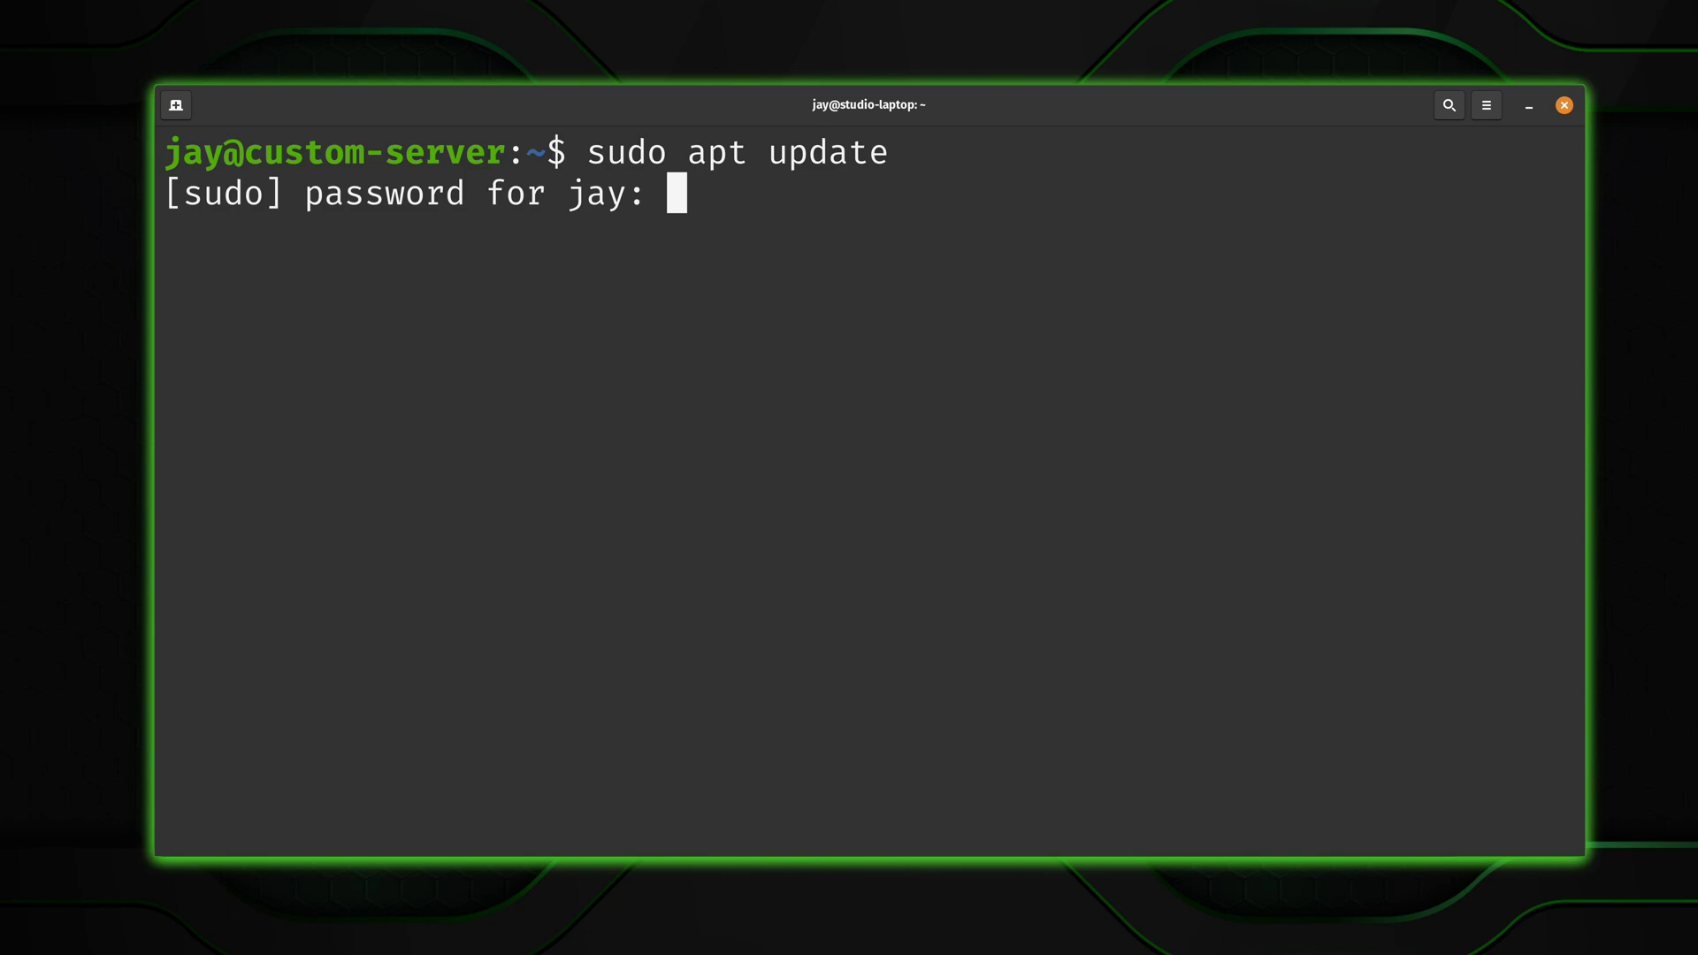
key(Return)
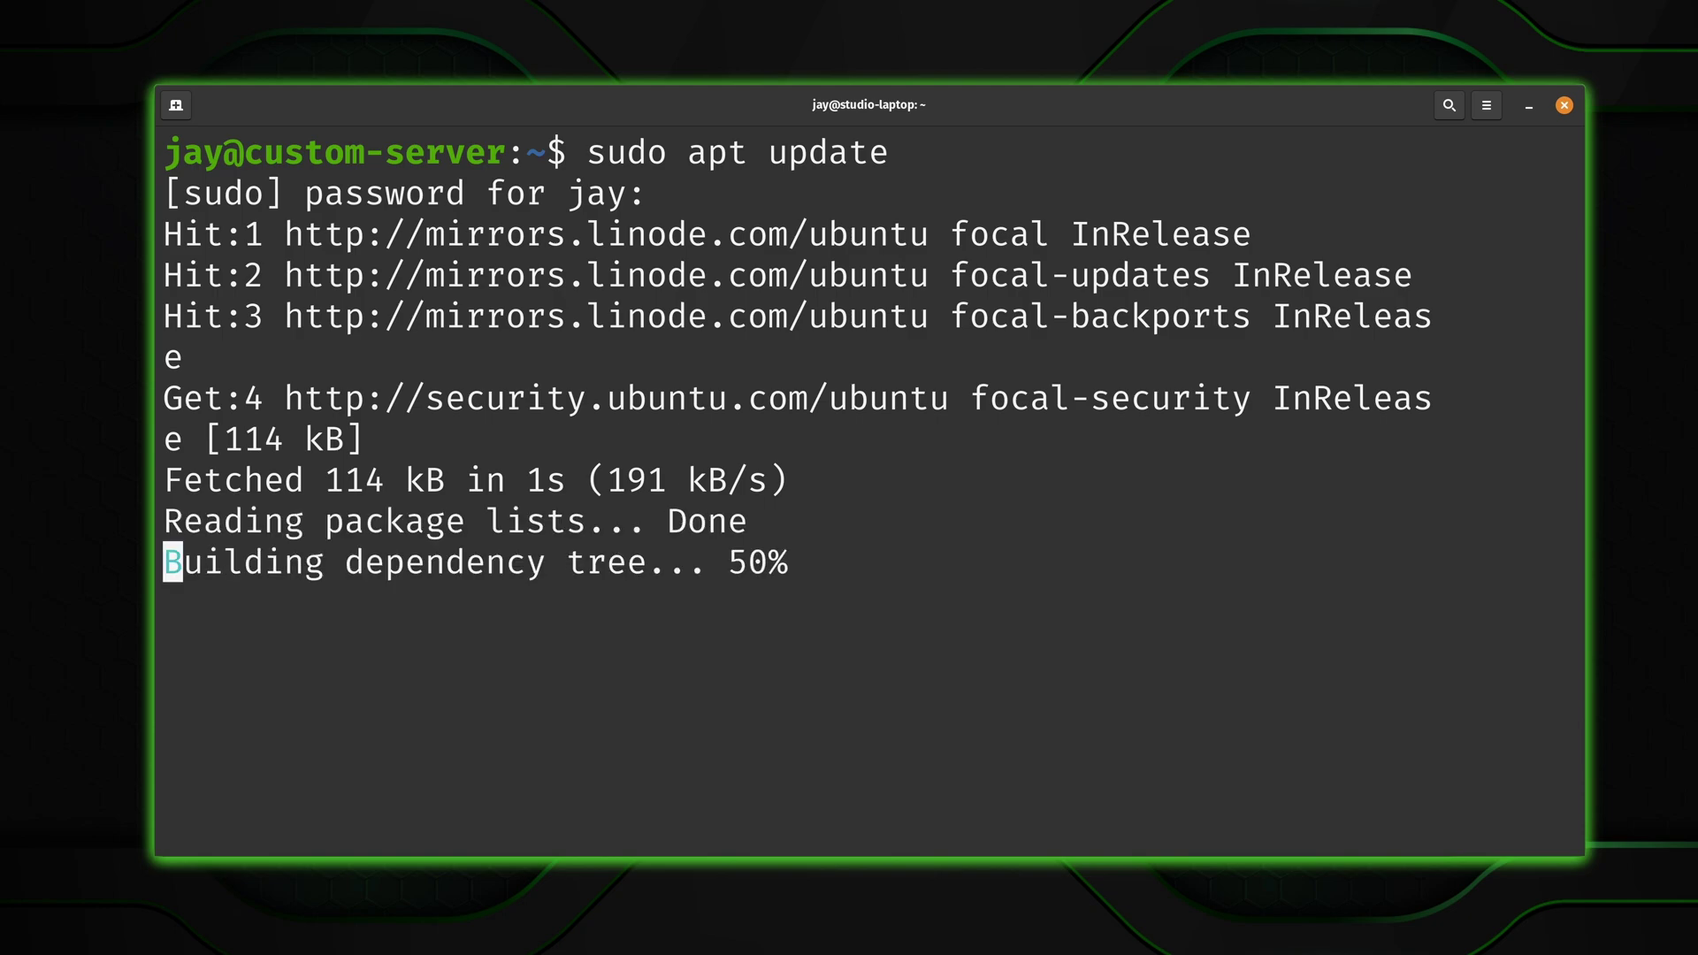
key(ctrl+l)
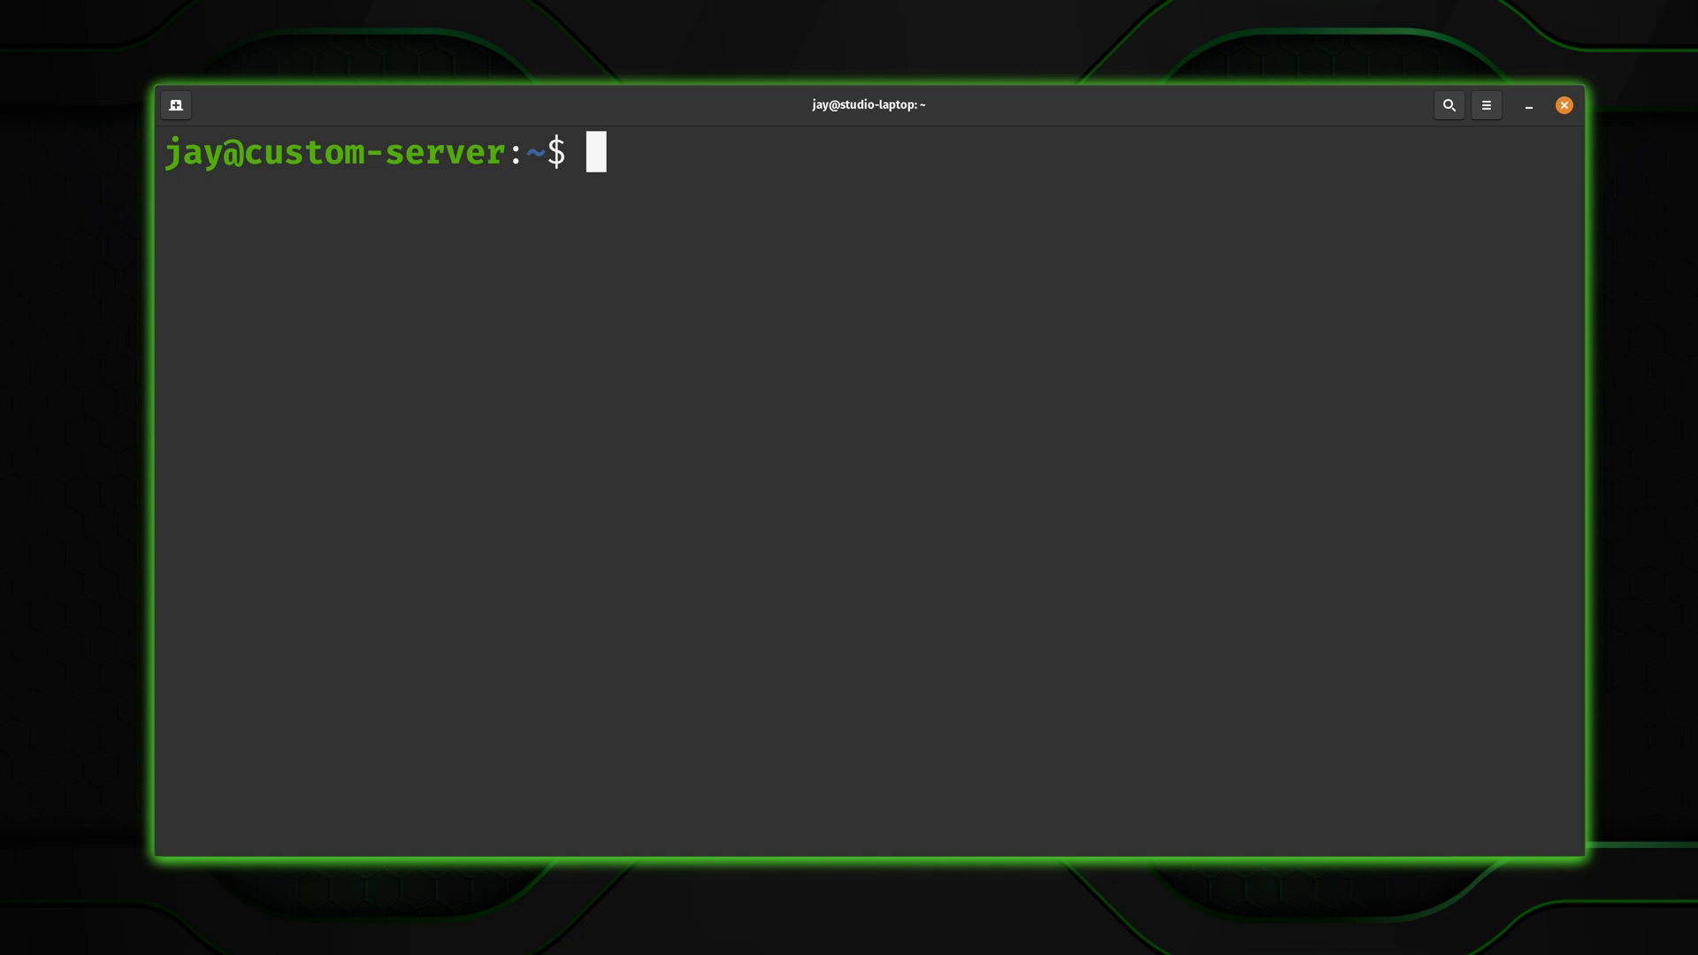
text(sudo )
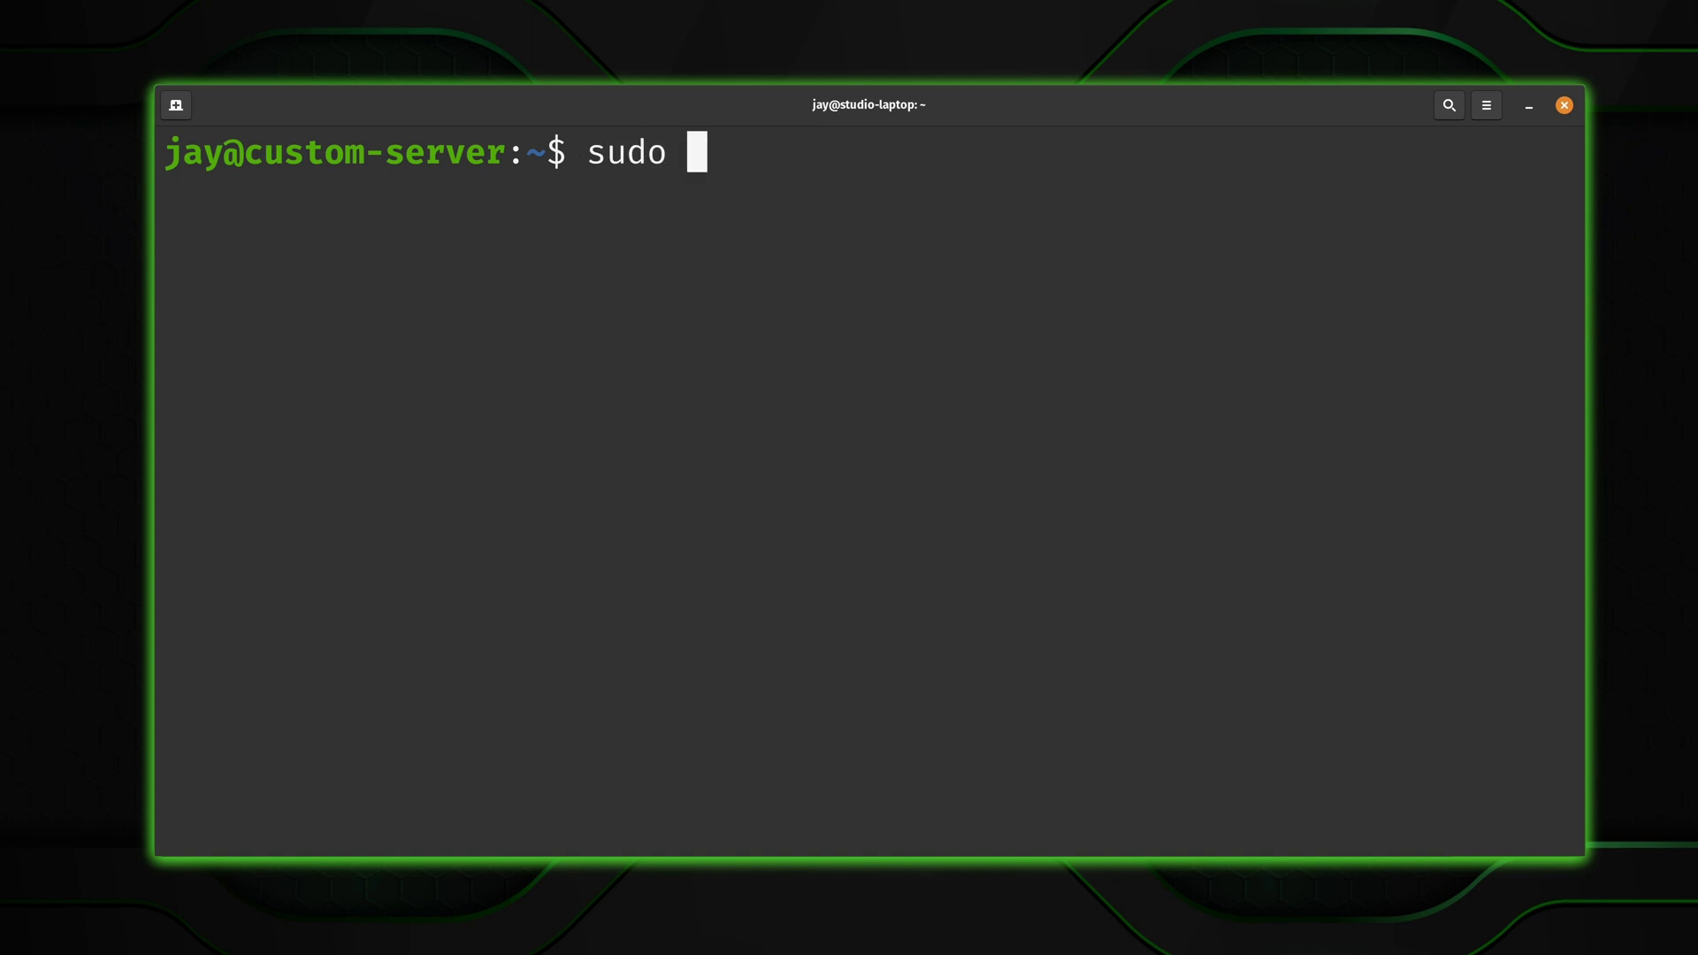
text(apt install )
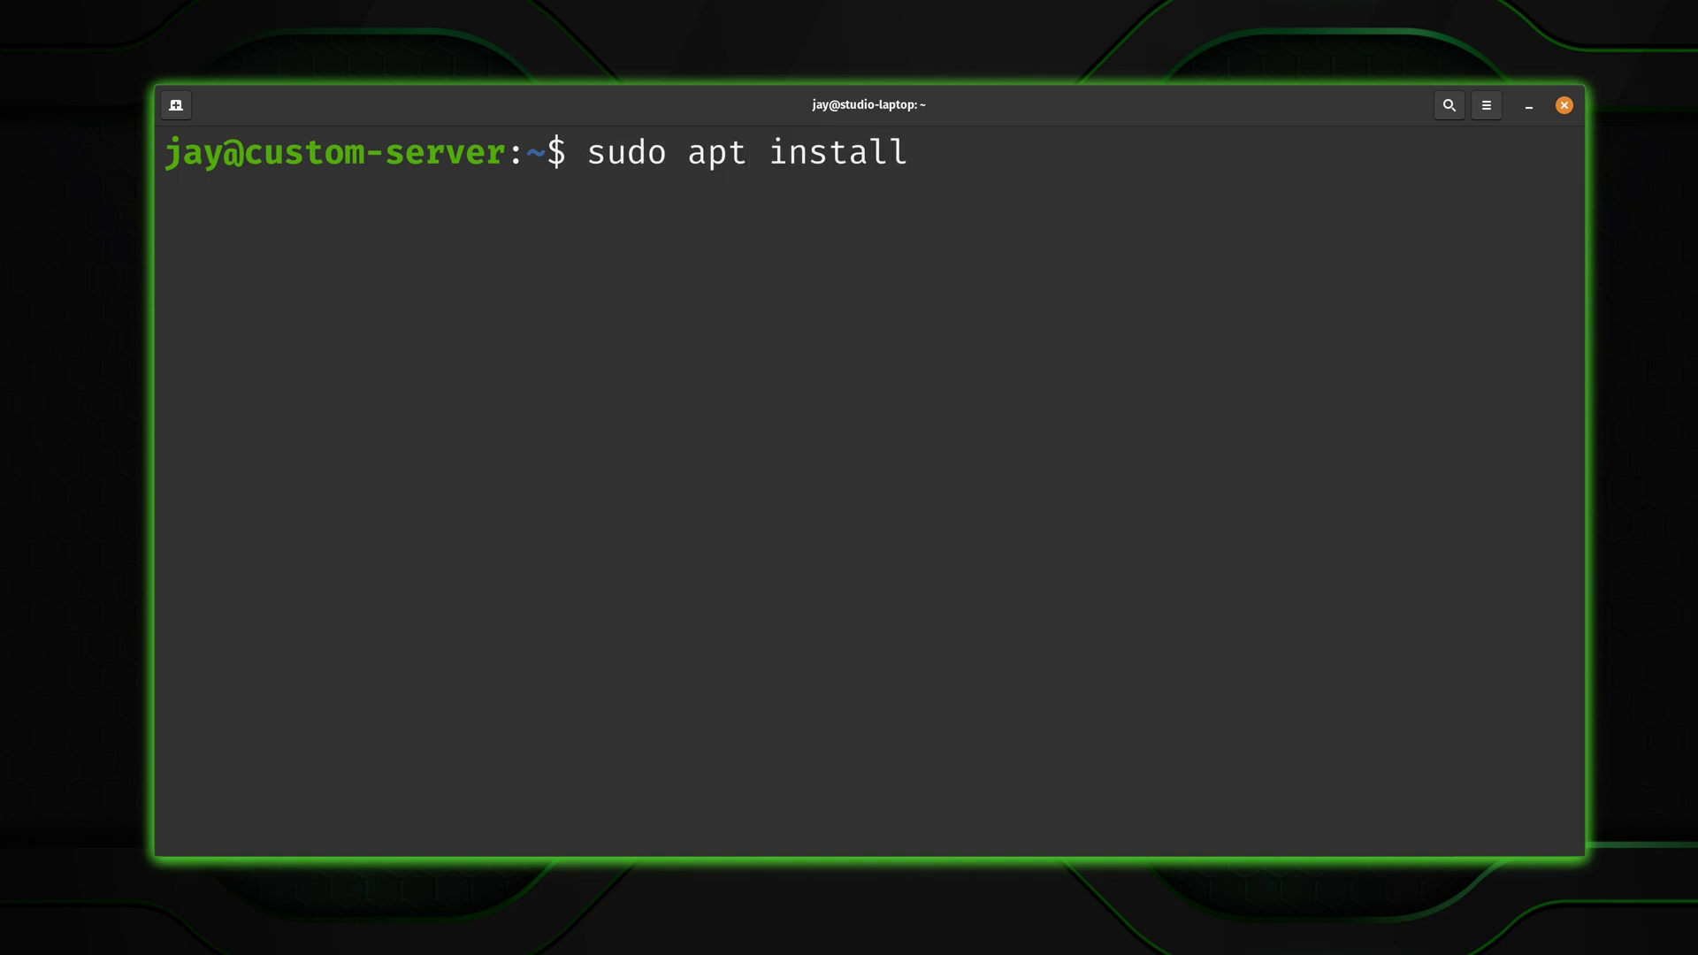
text(s)
text(ysstat)
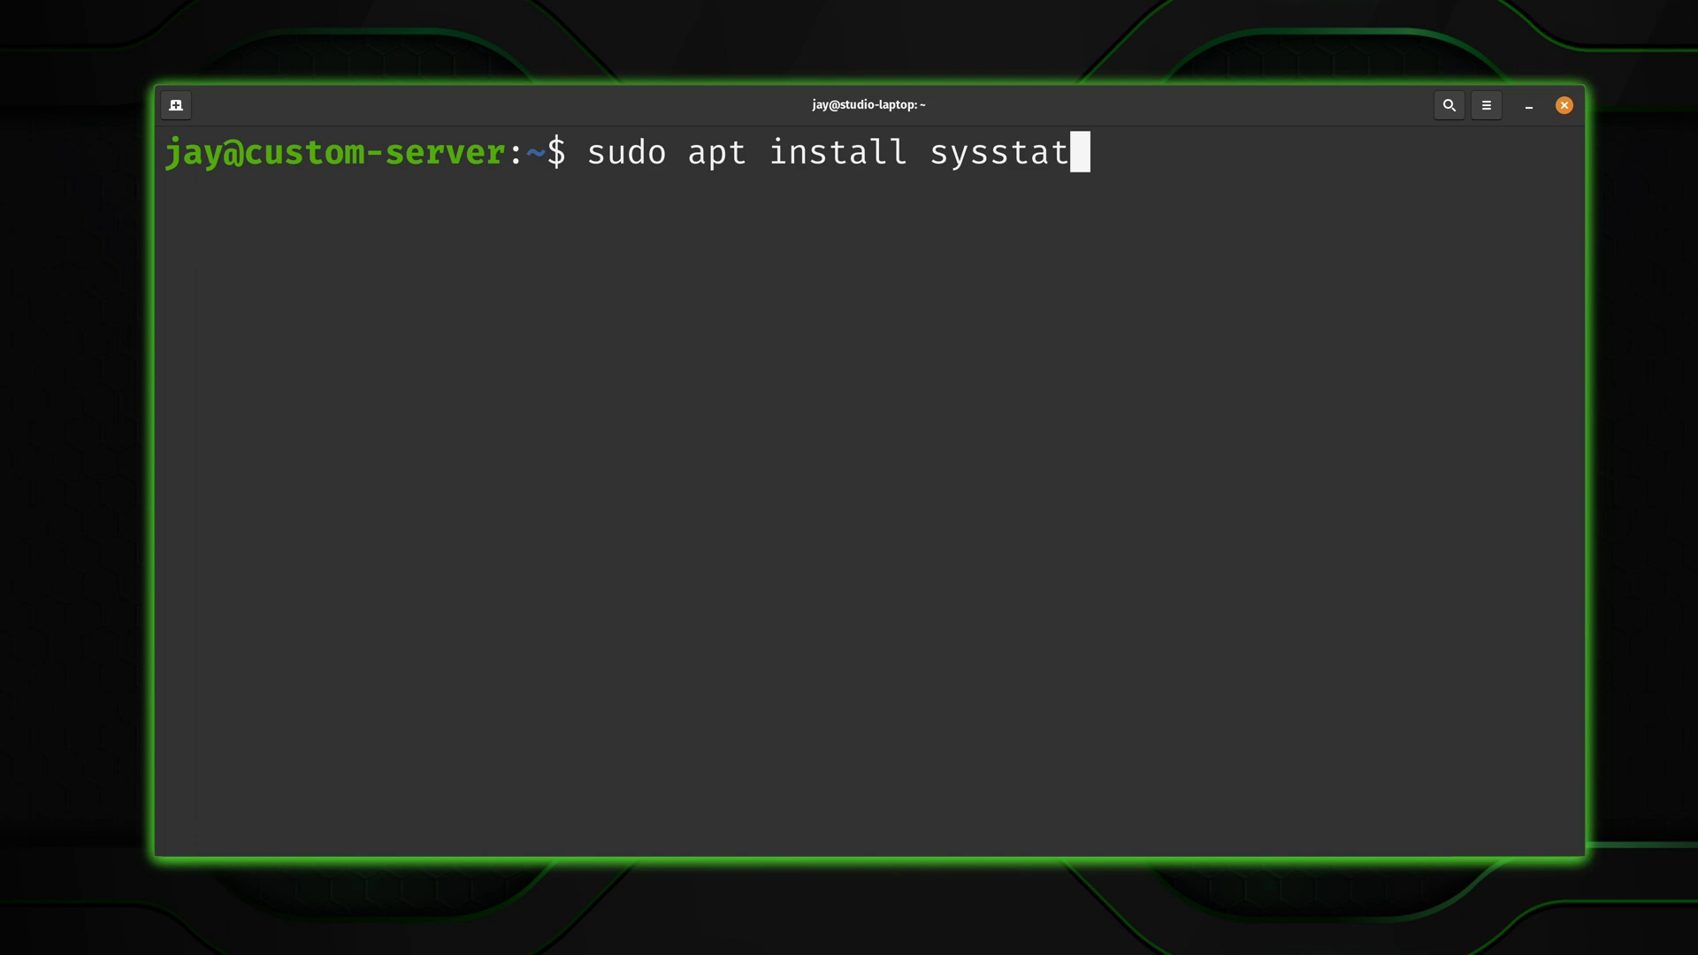
key(Return)
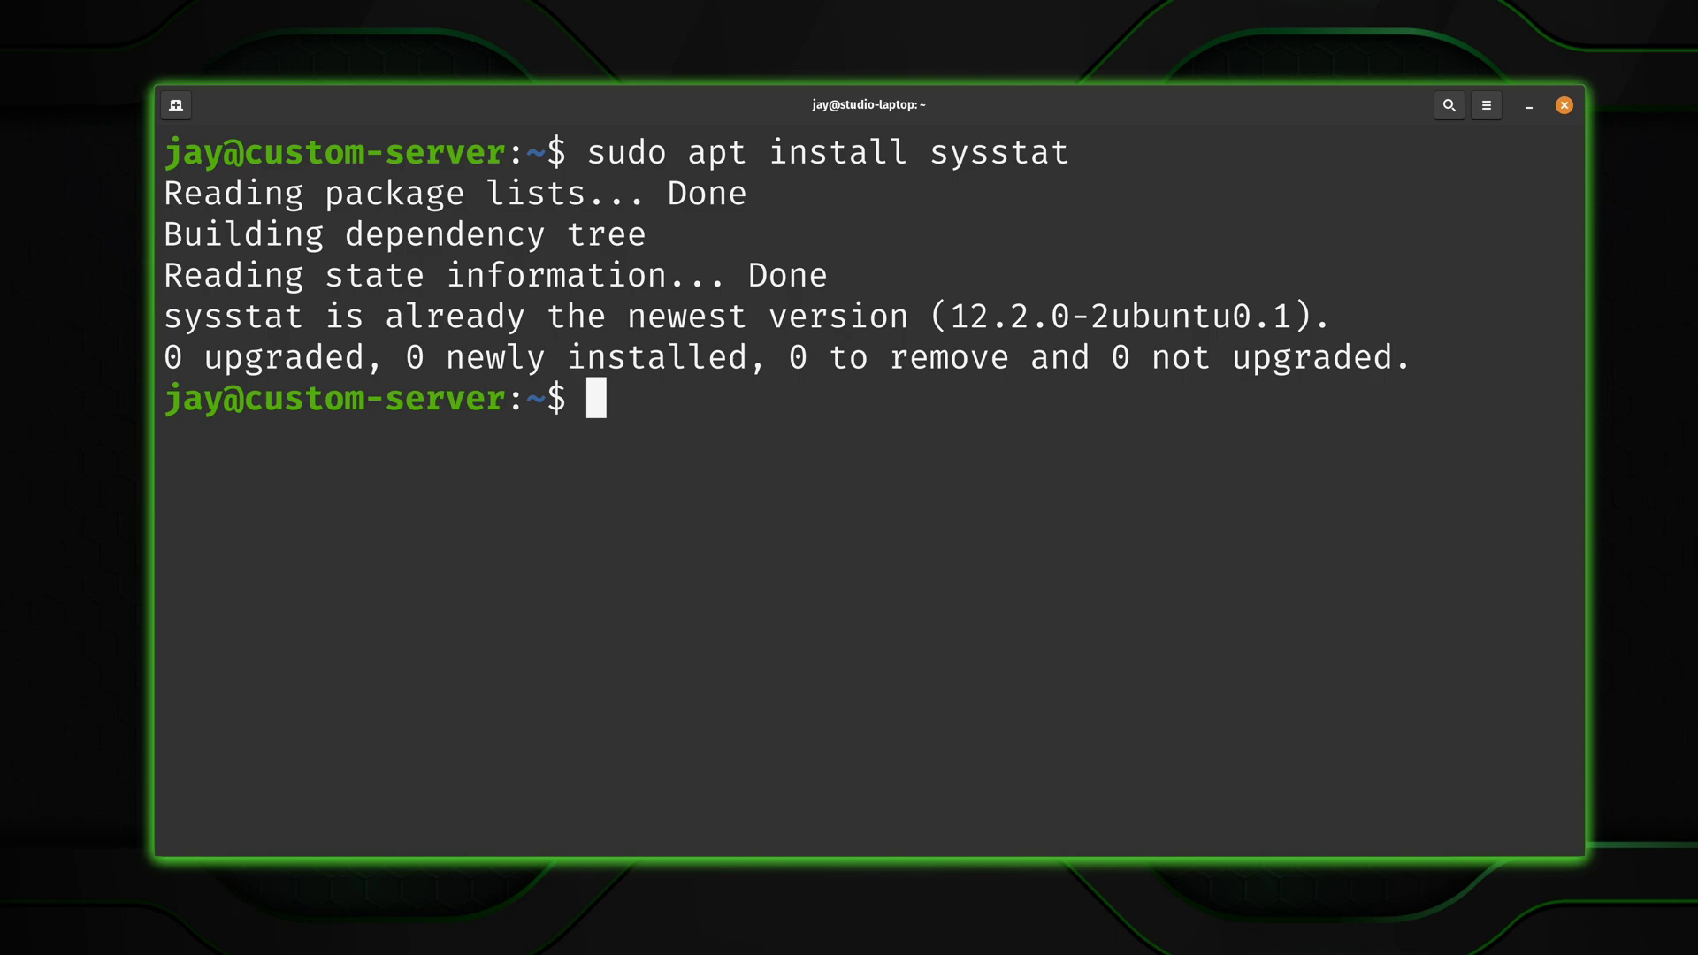
key(ctrl+l)
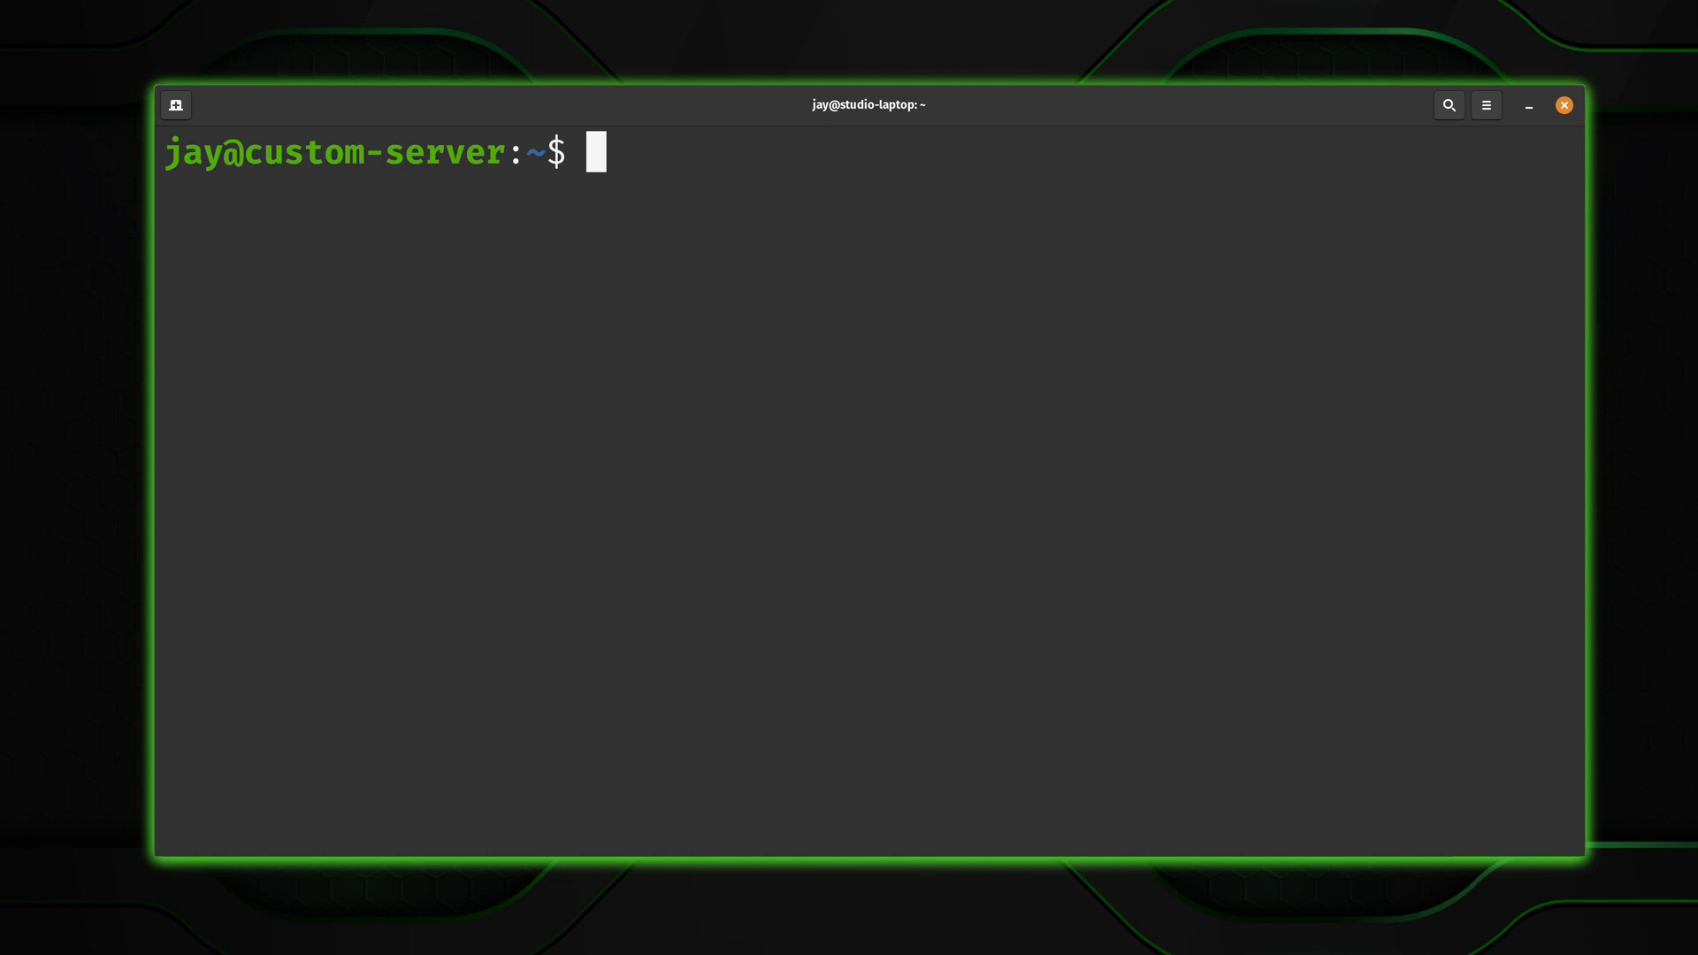
text(sudo )
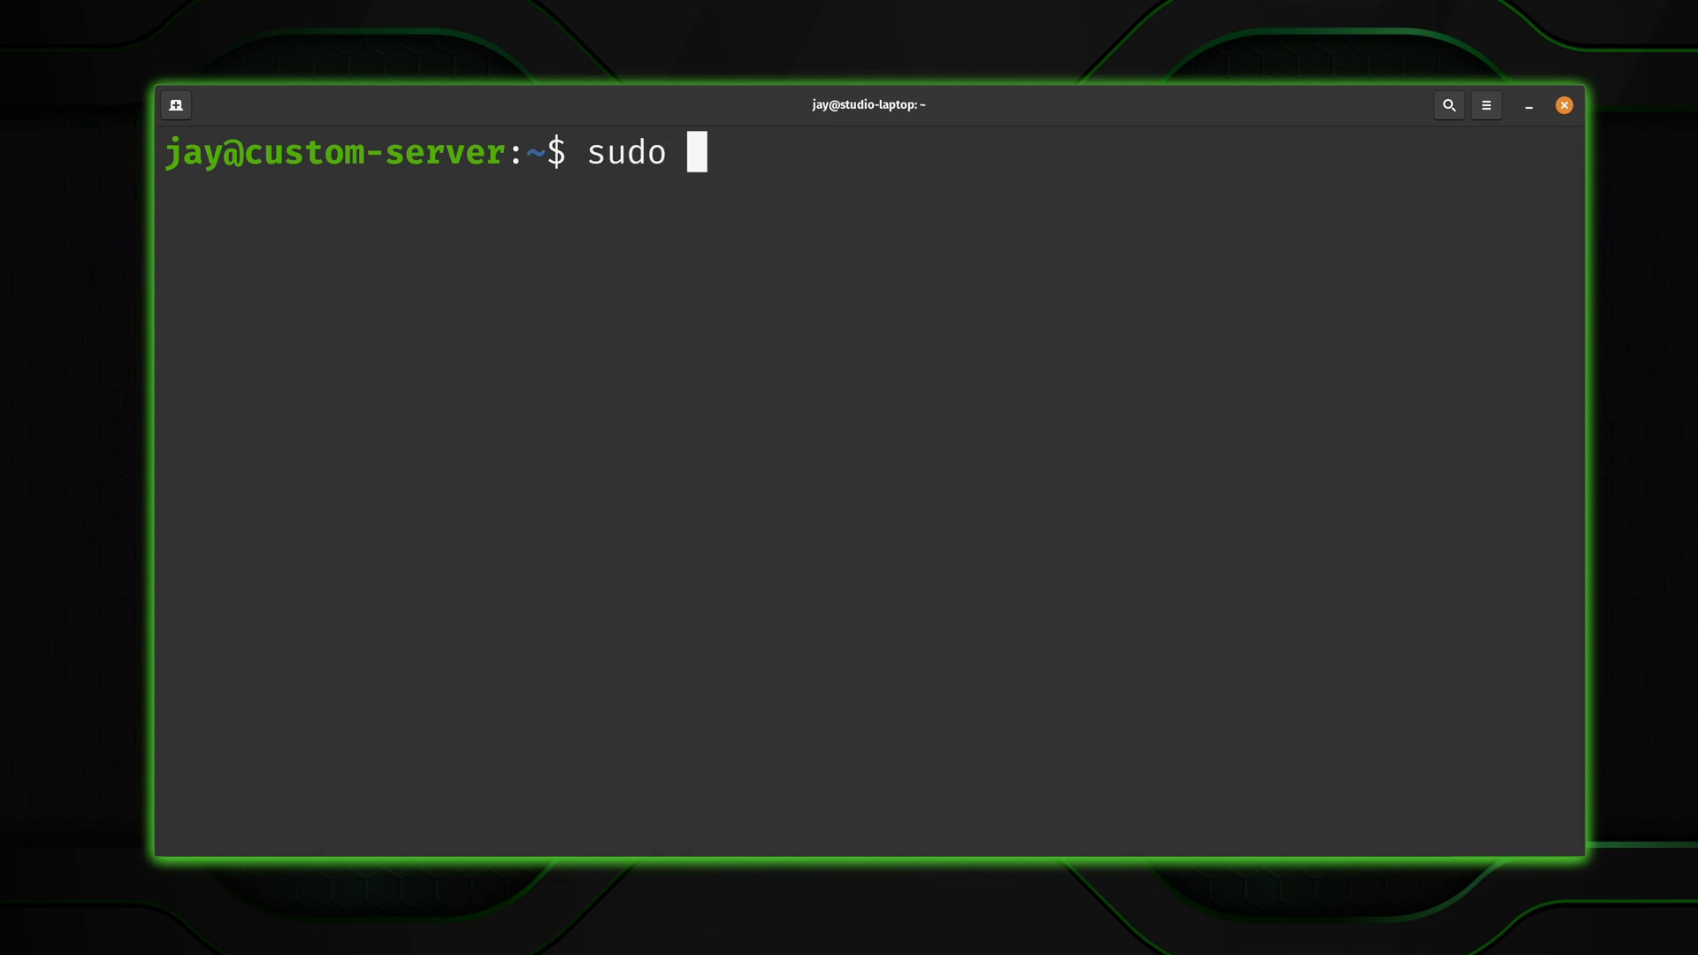
text(nano )
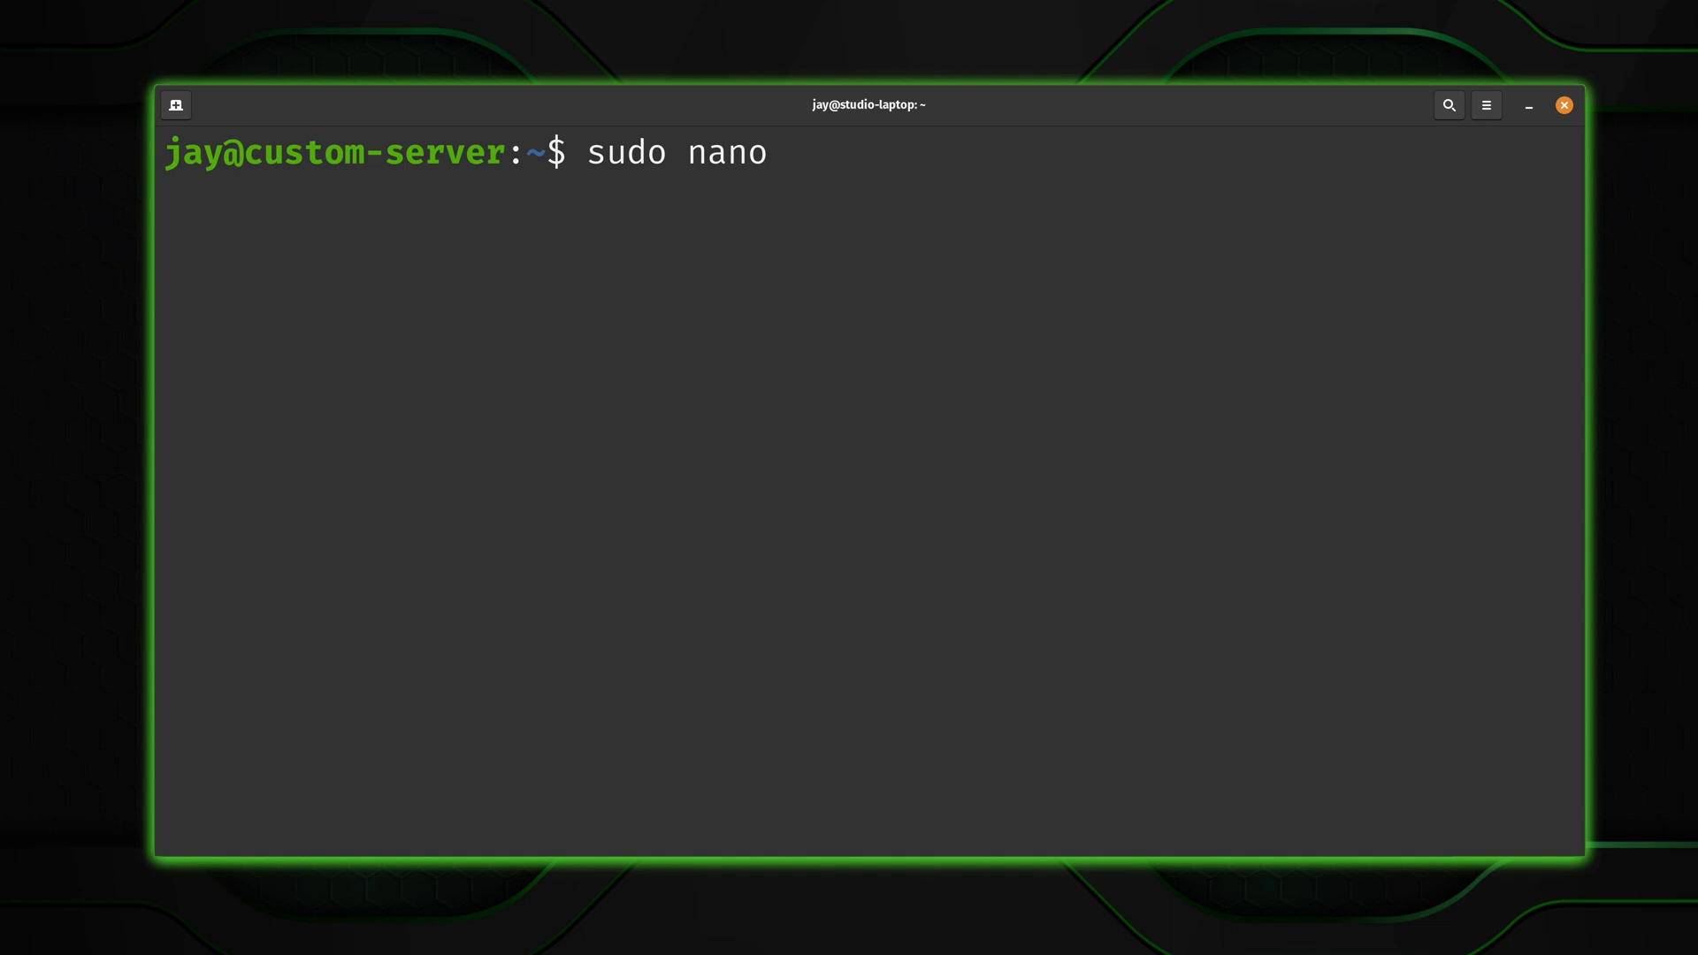
text(/etc/)
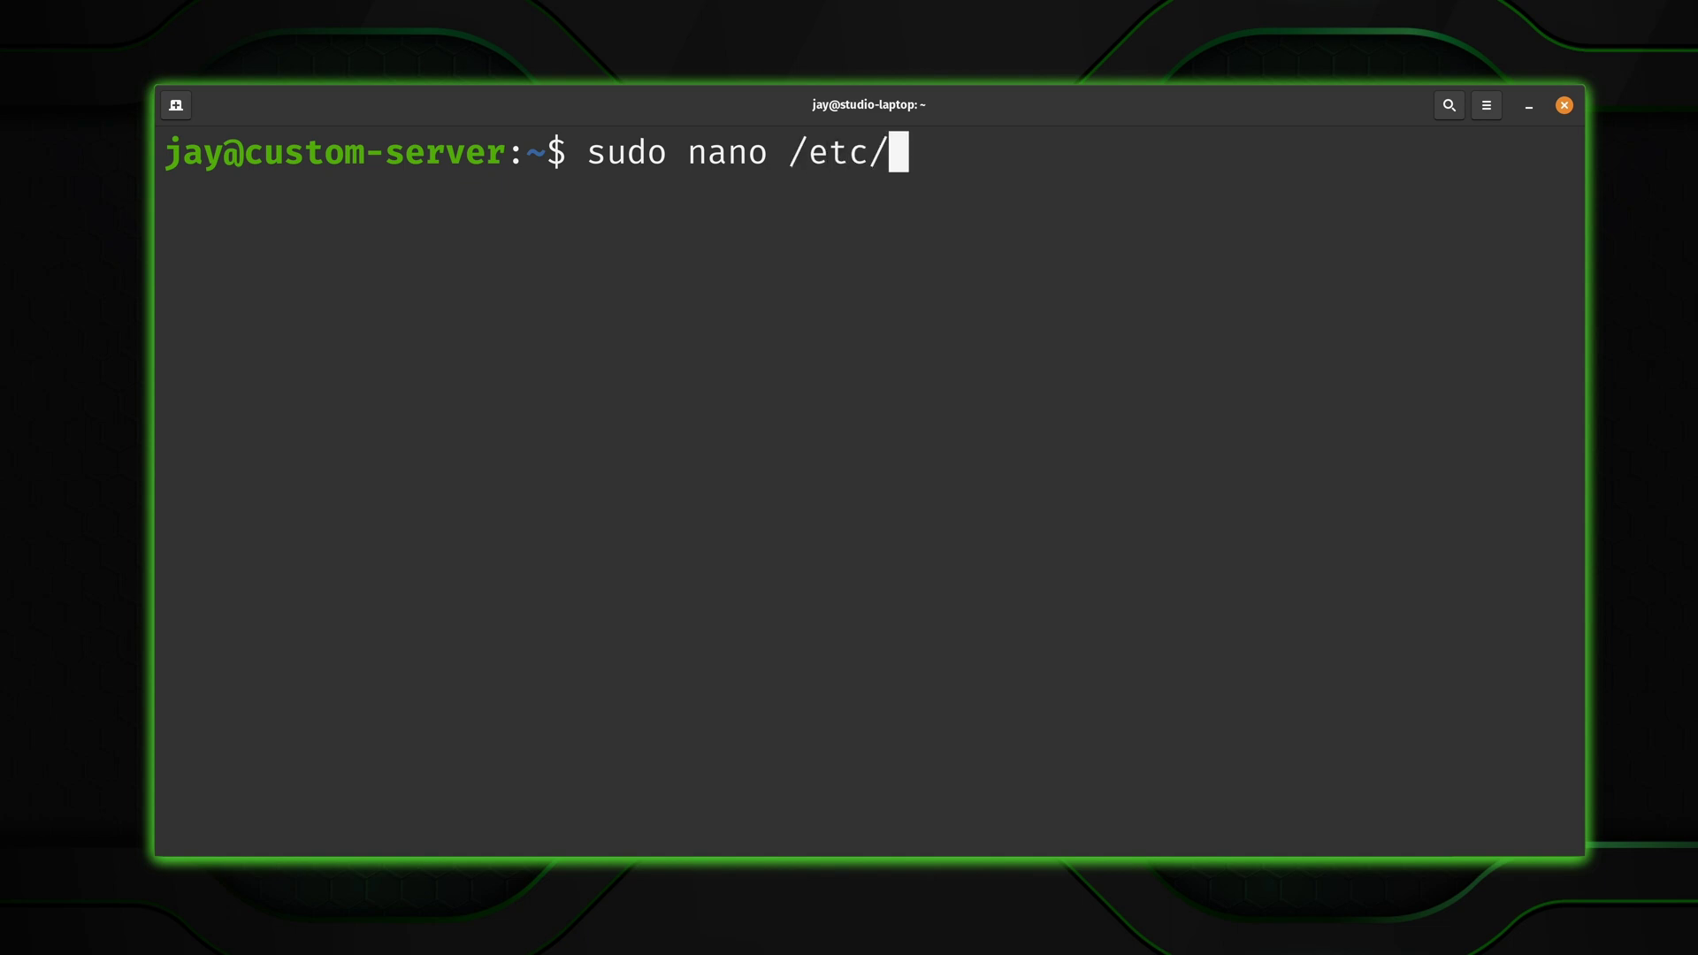
text(default/)
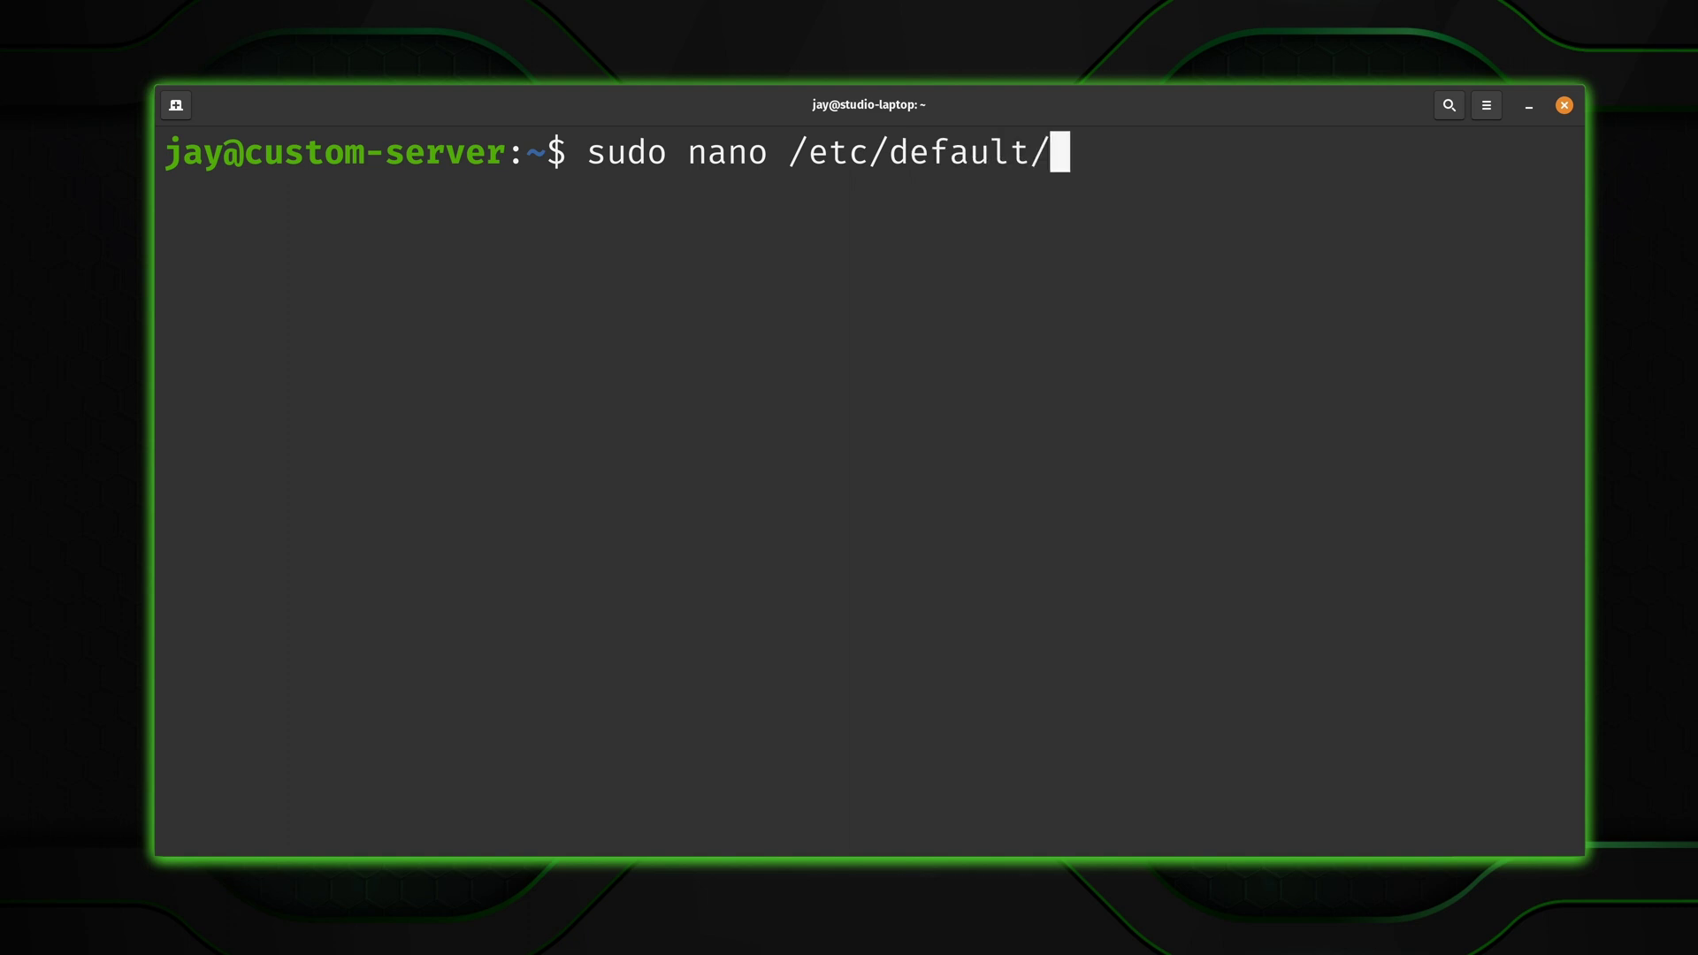
text(syssta)
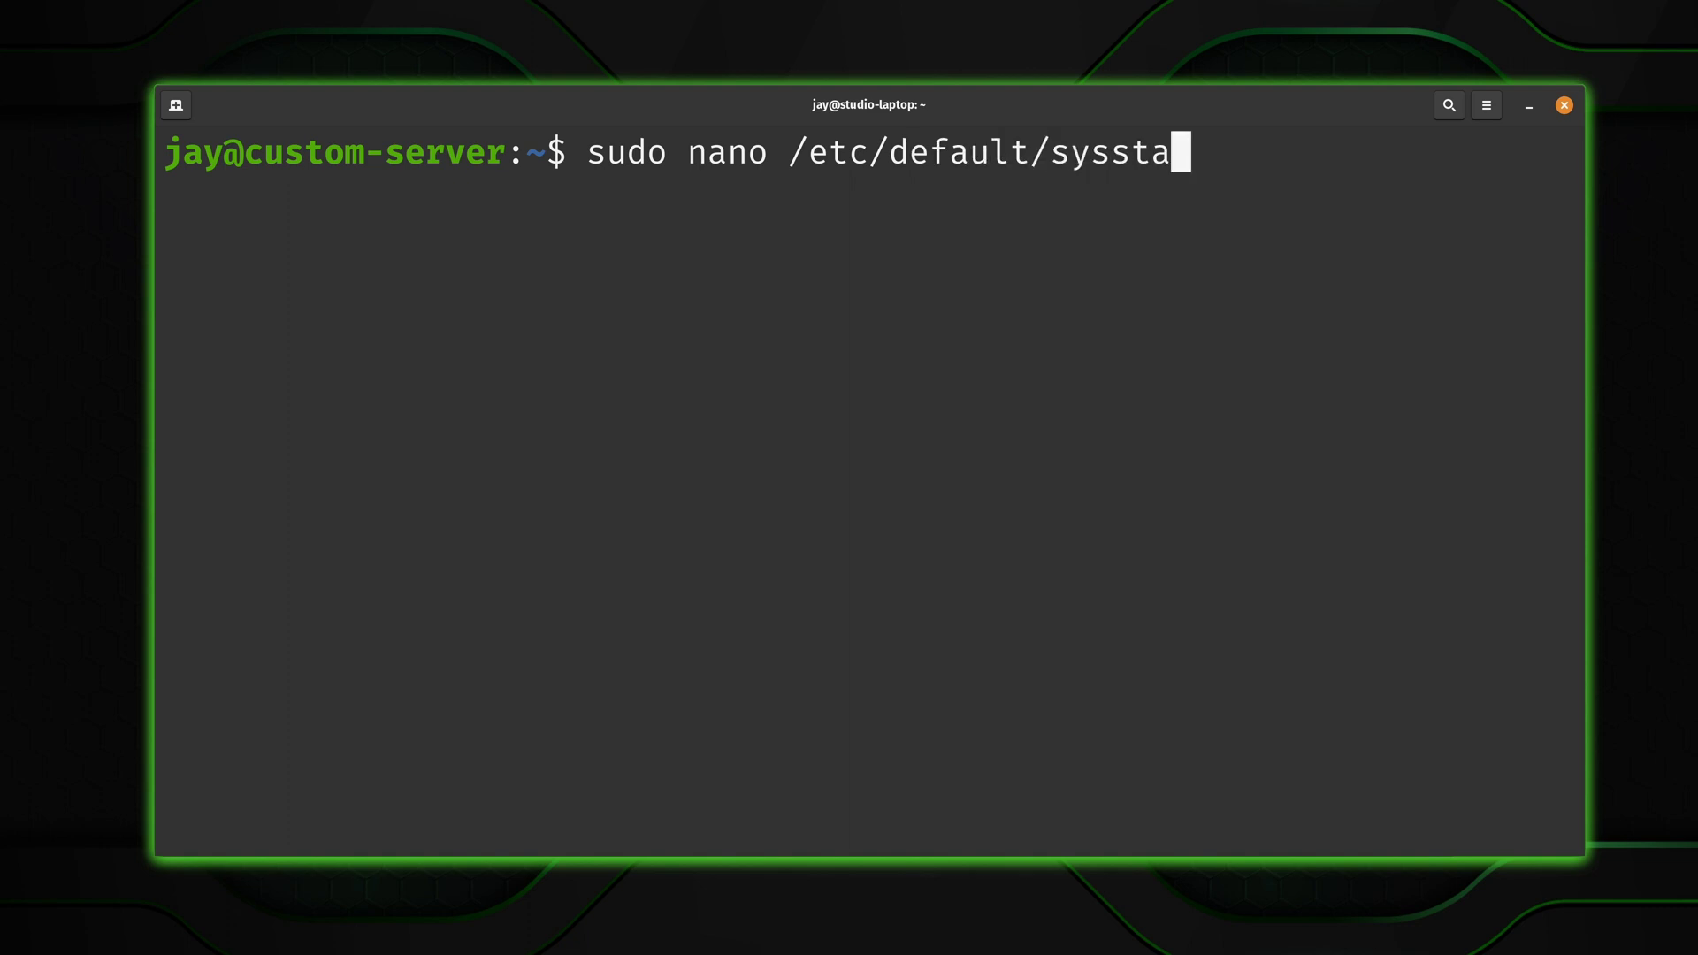
text(t)
- Change ENABLED="false" to "true" in /etc/default/sysstat with nano and save the file
key(Return)
key(Down)
key(Down)
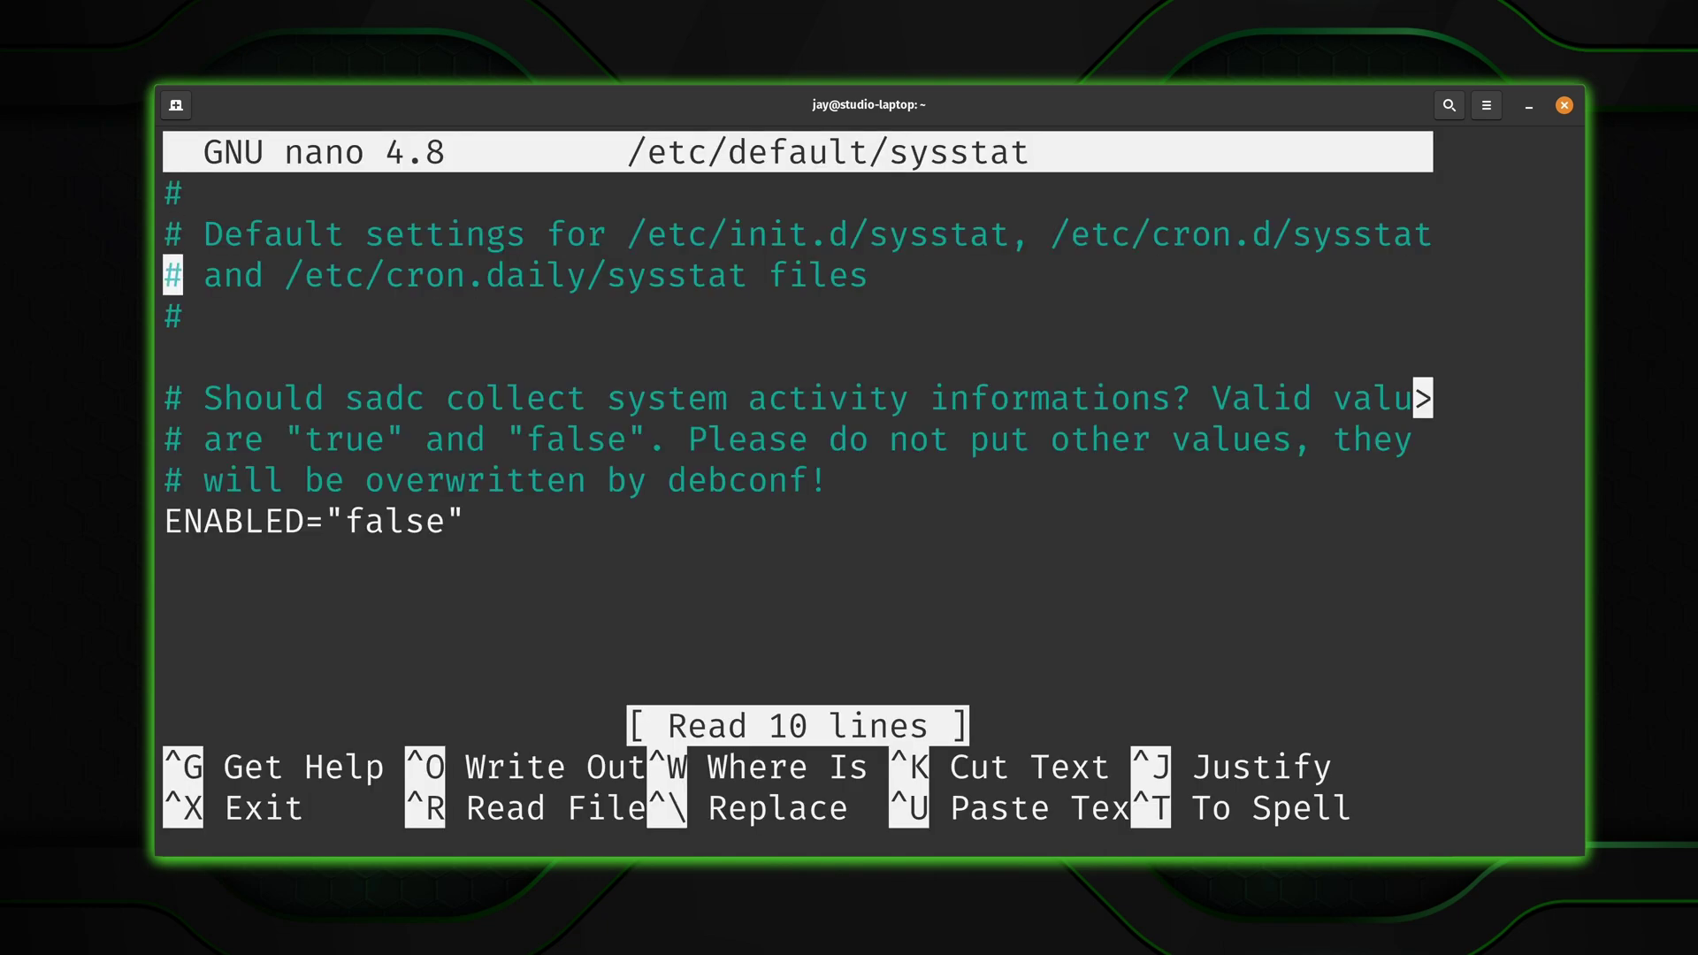
key(Down)
key(Down)
key(Down)
key(Down)
key(Down)
key(Down)
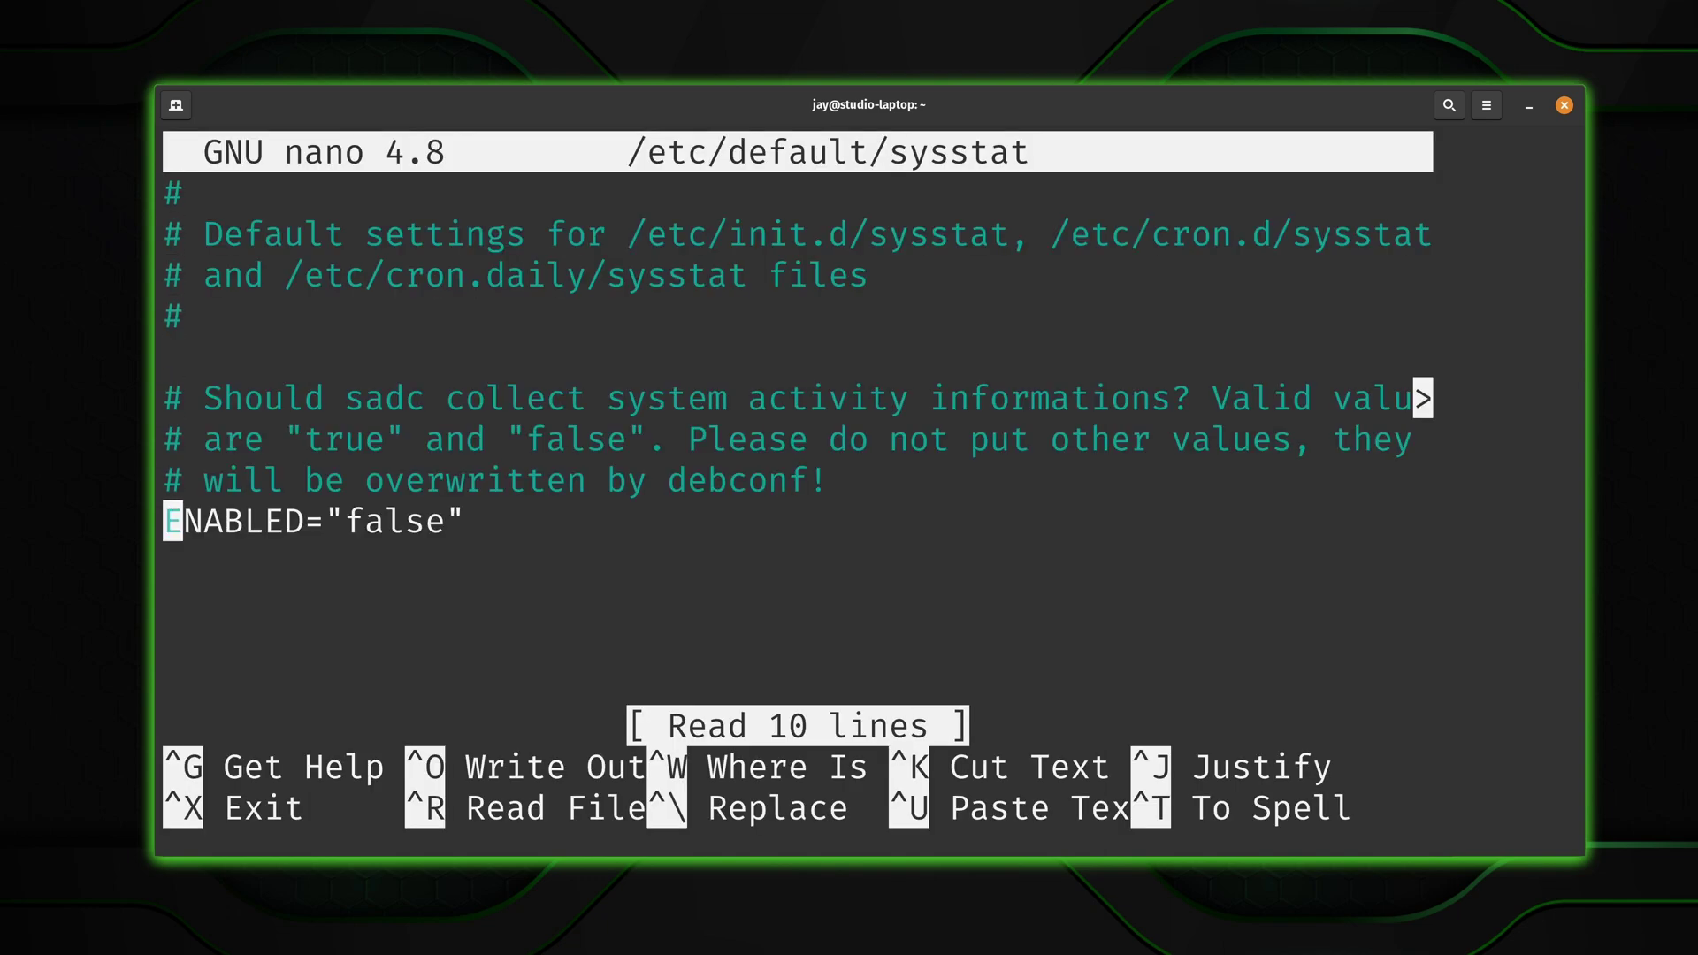
key(Right)
key(Right)
key(Right)
key(Right)
key(Right)
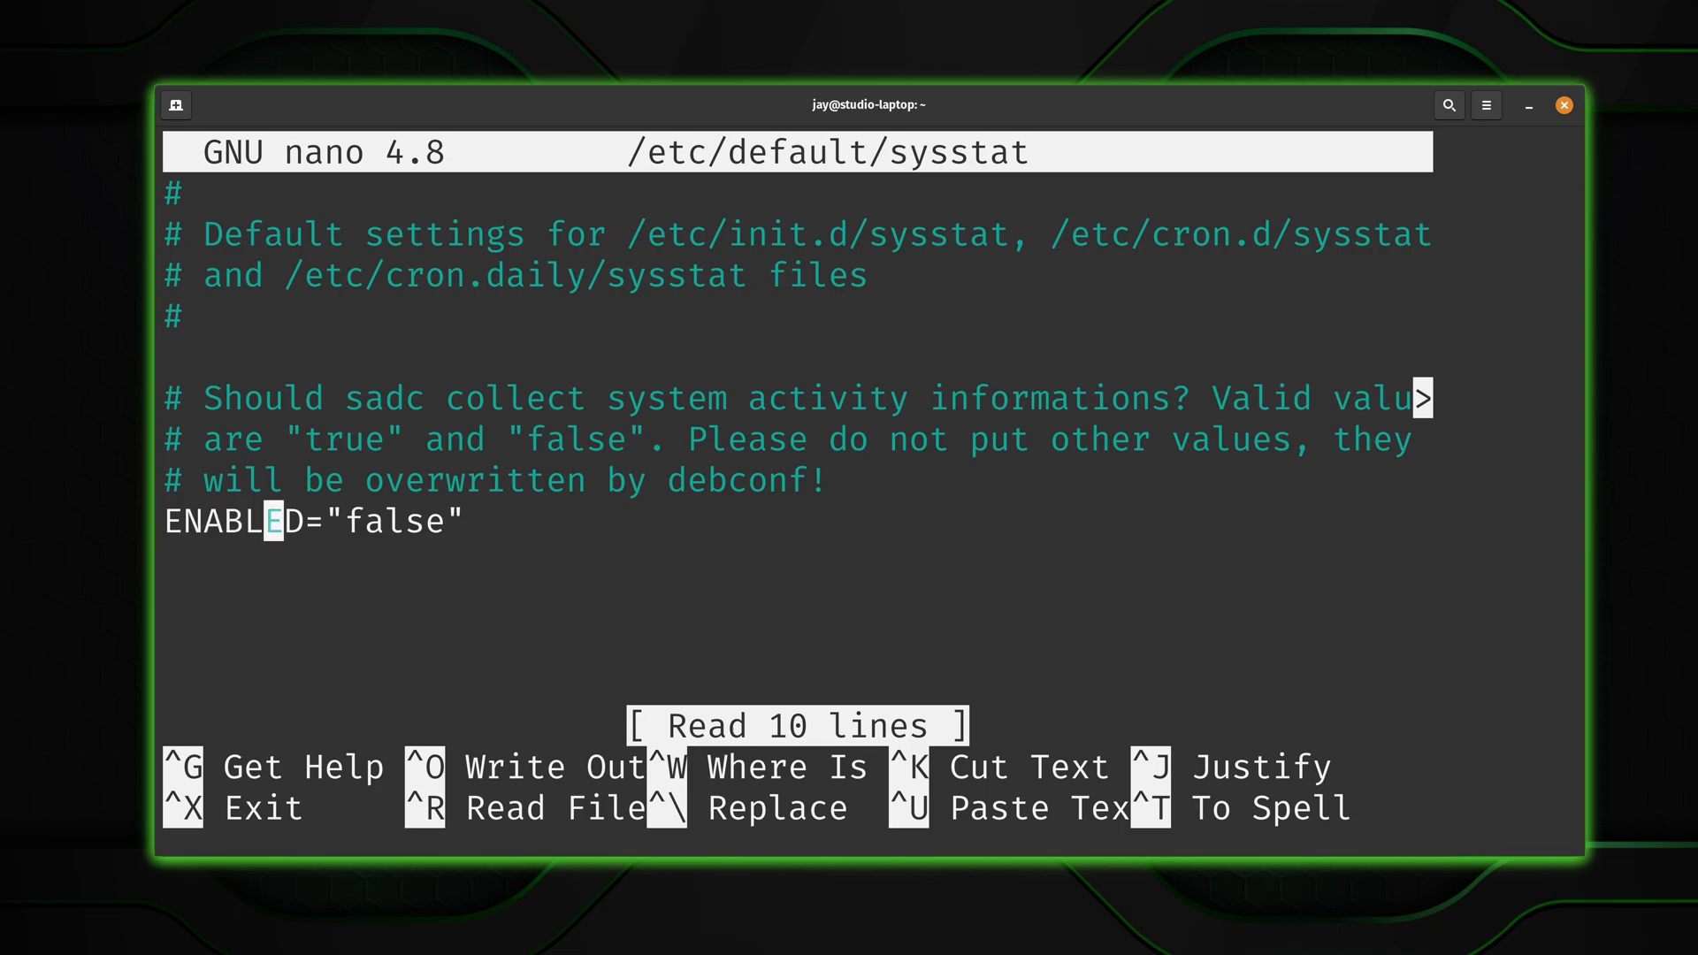
key(Right)
key(Right)
key(Right)
key(Right)
key(Right)
key(Right)
key(Right)
key(Right)
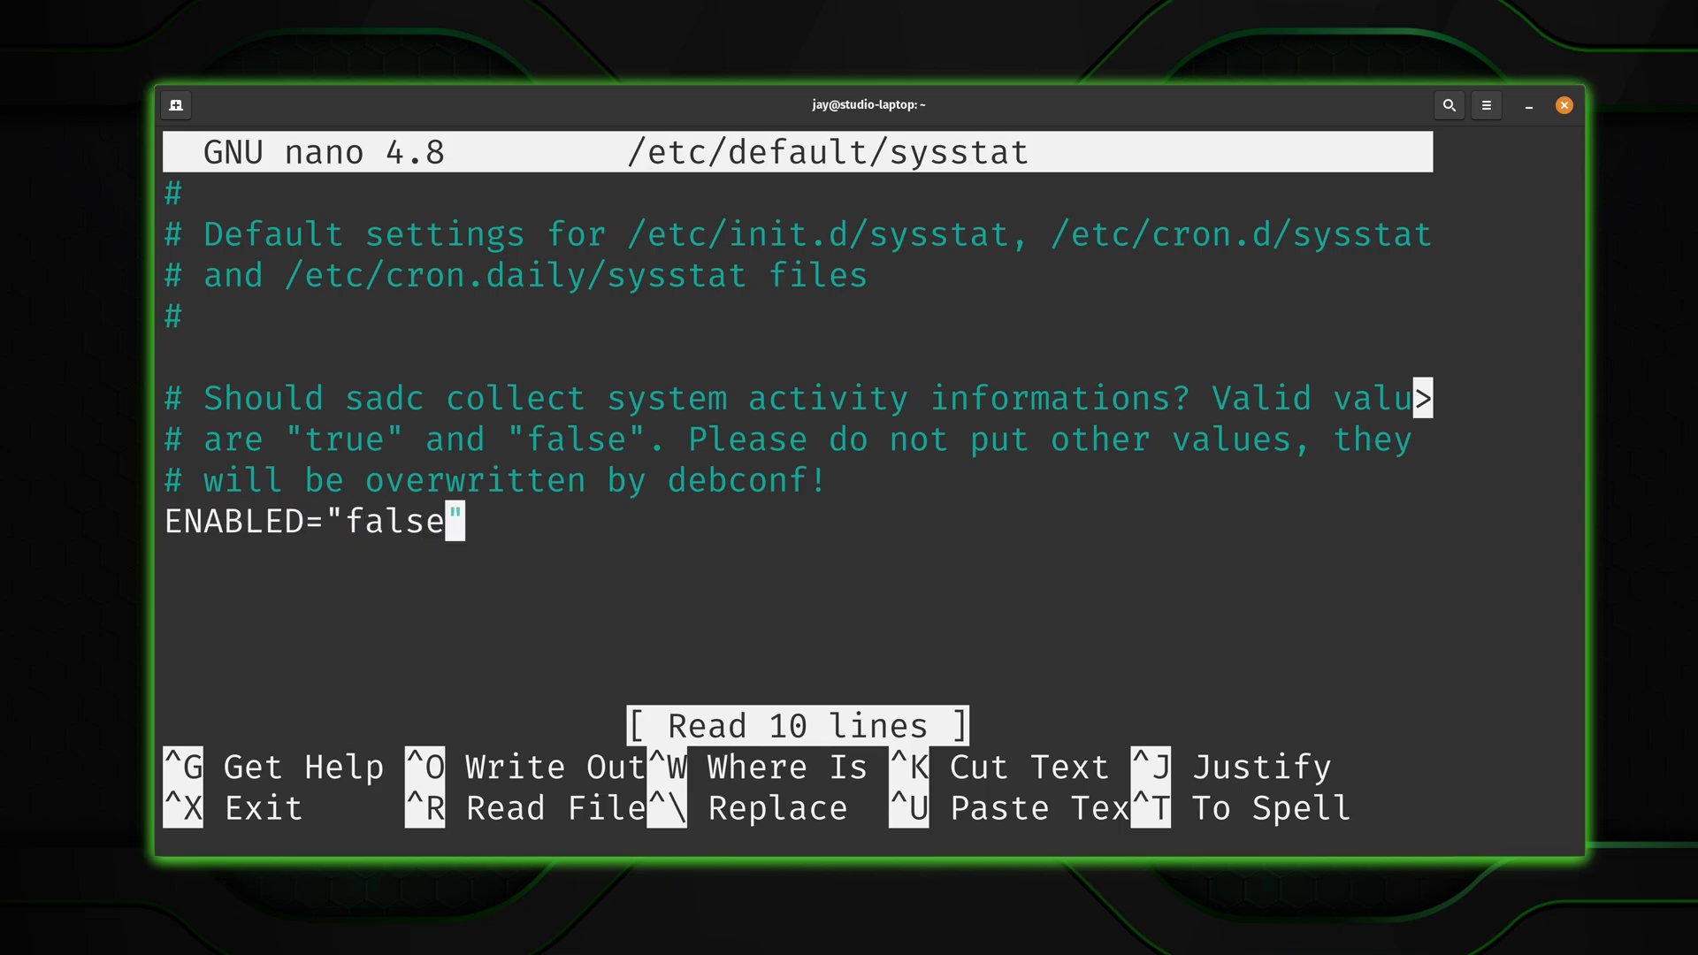
key(BackSpace)
key(BackSpace)
key(BackSpace)
key(BackSpace)
key(BackSpace)
text(t)
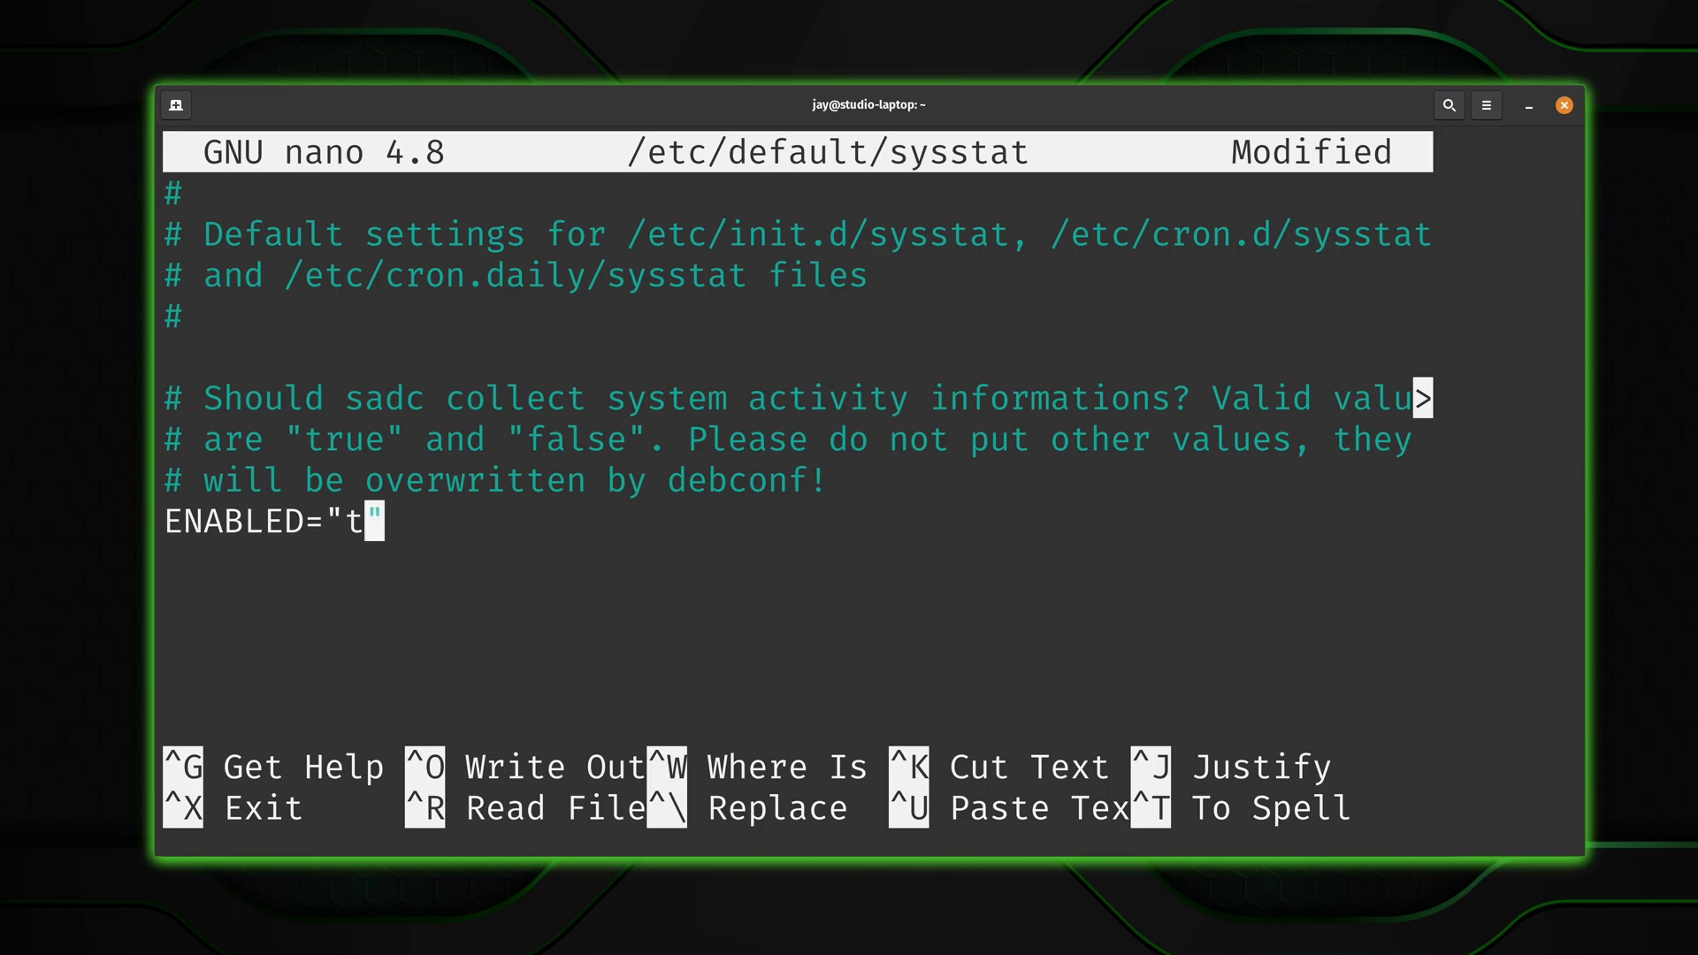
text(rue)
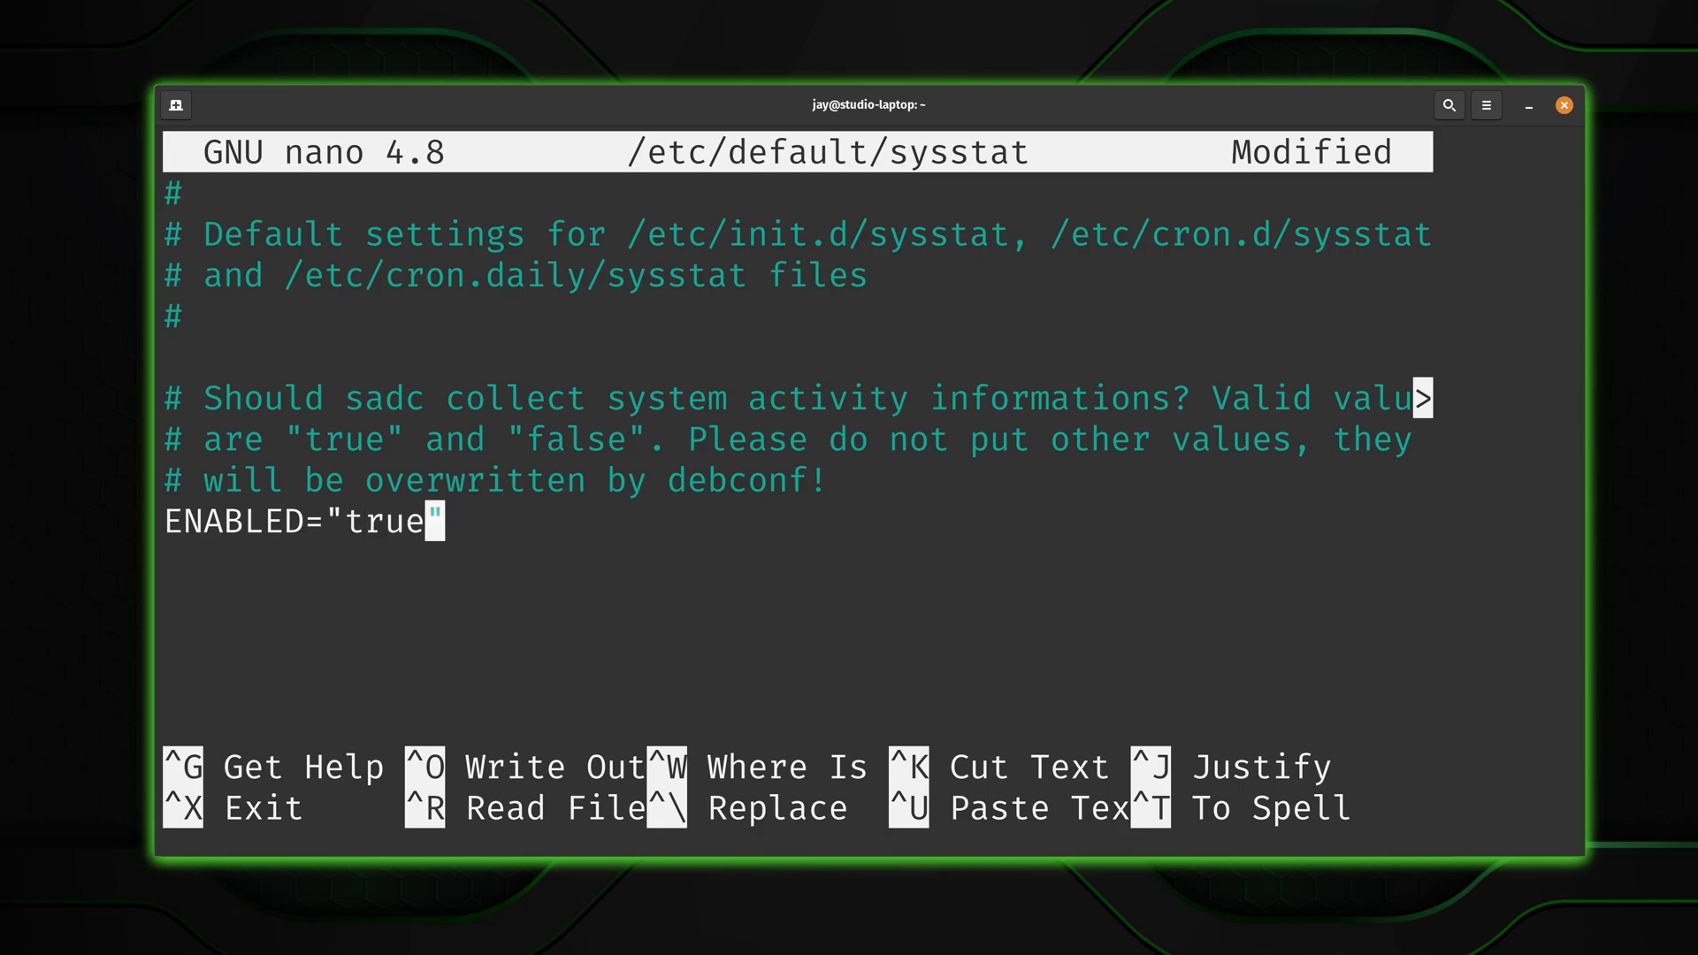
key(ctrl+o)
key(Return)
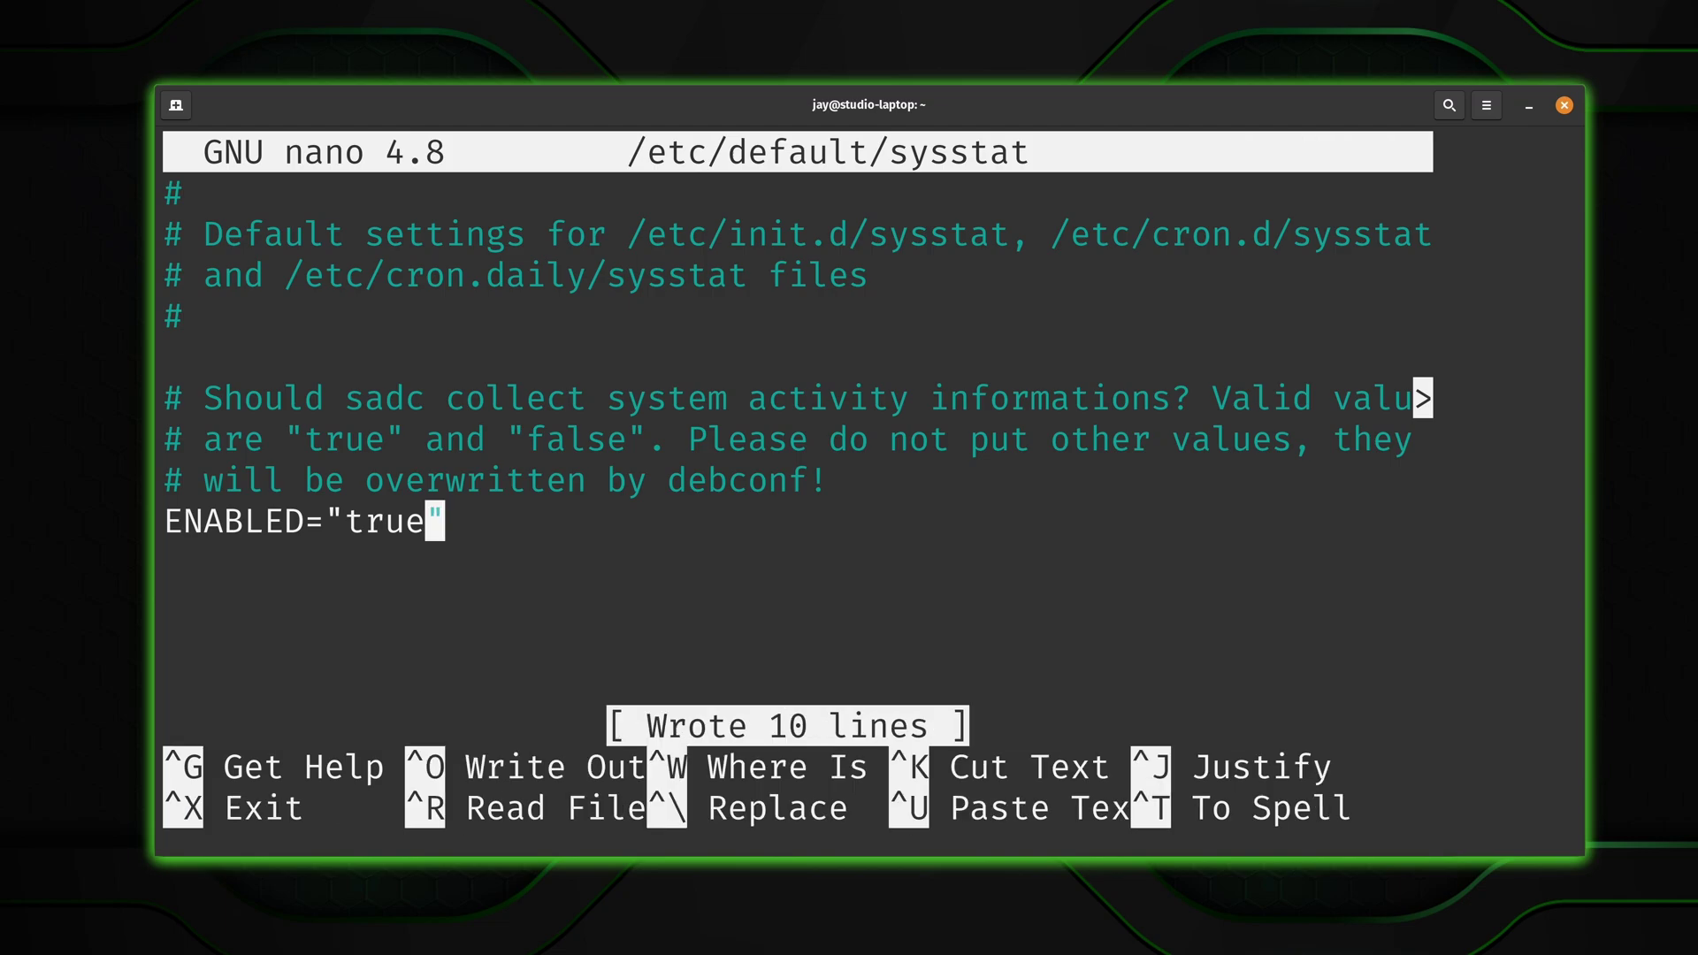
key(ctrl+x)
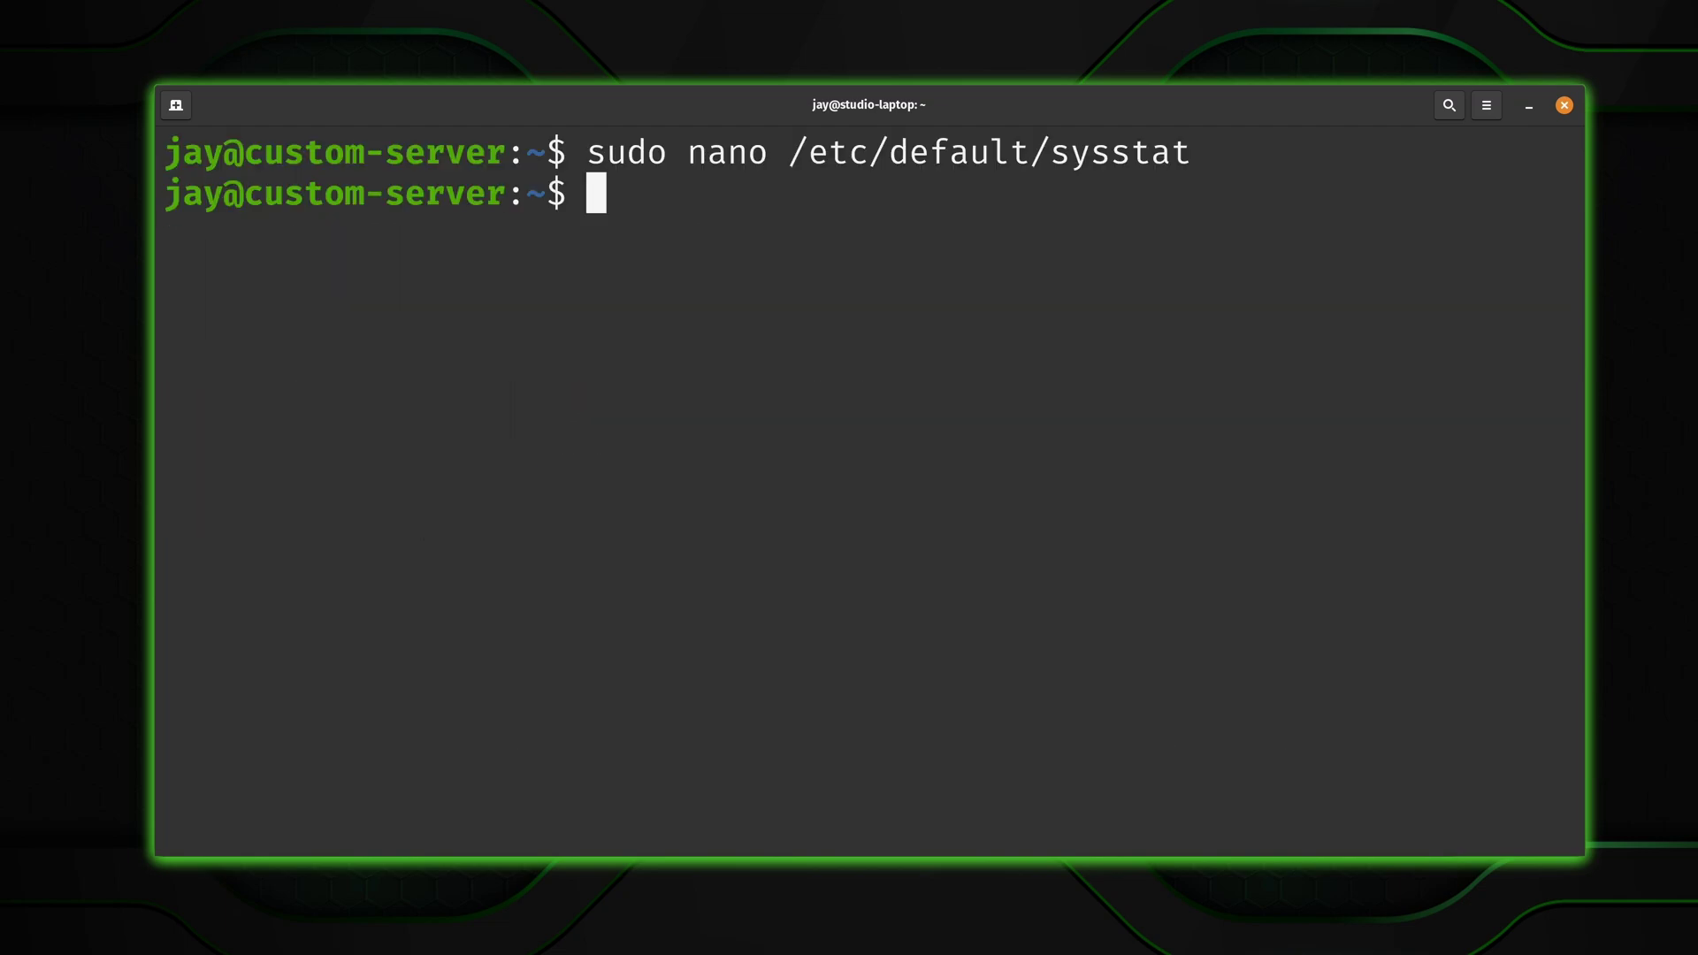
key(ctrl+l)
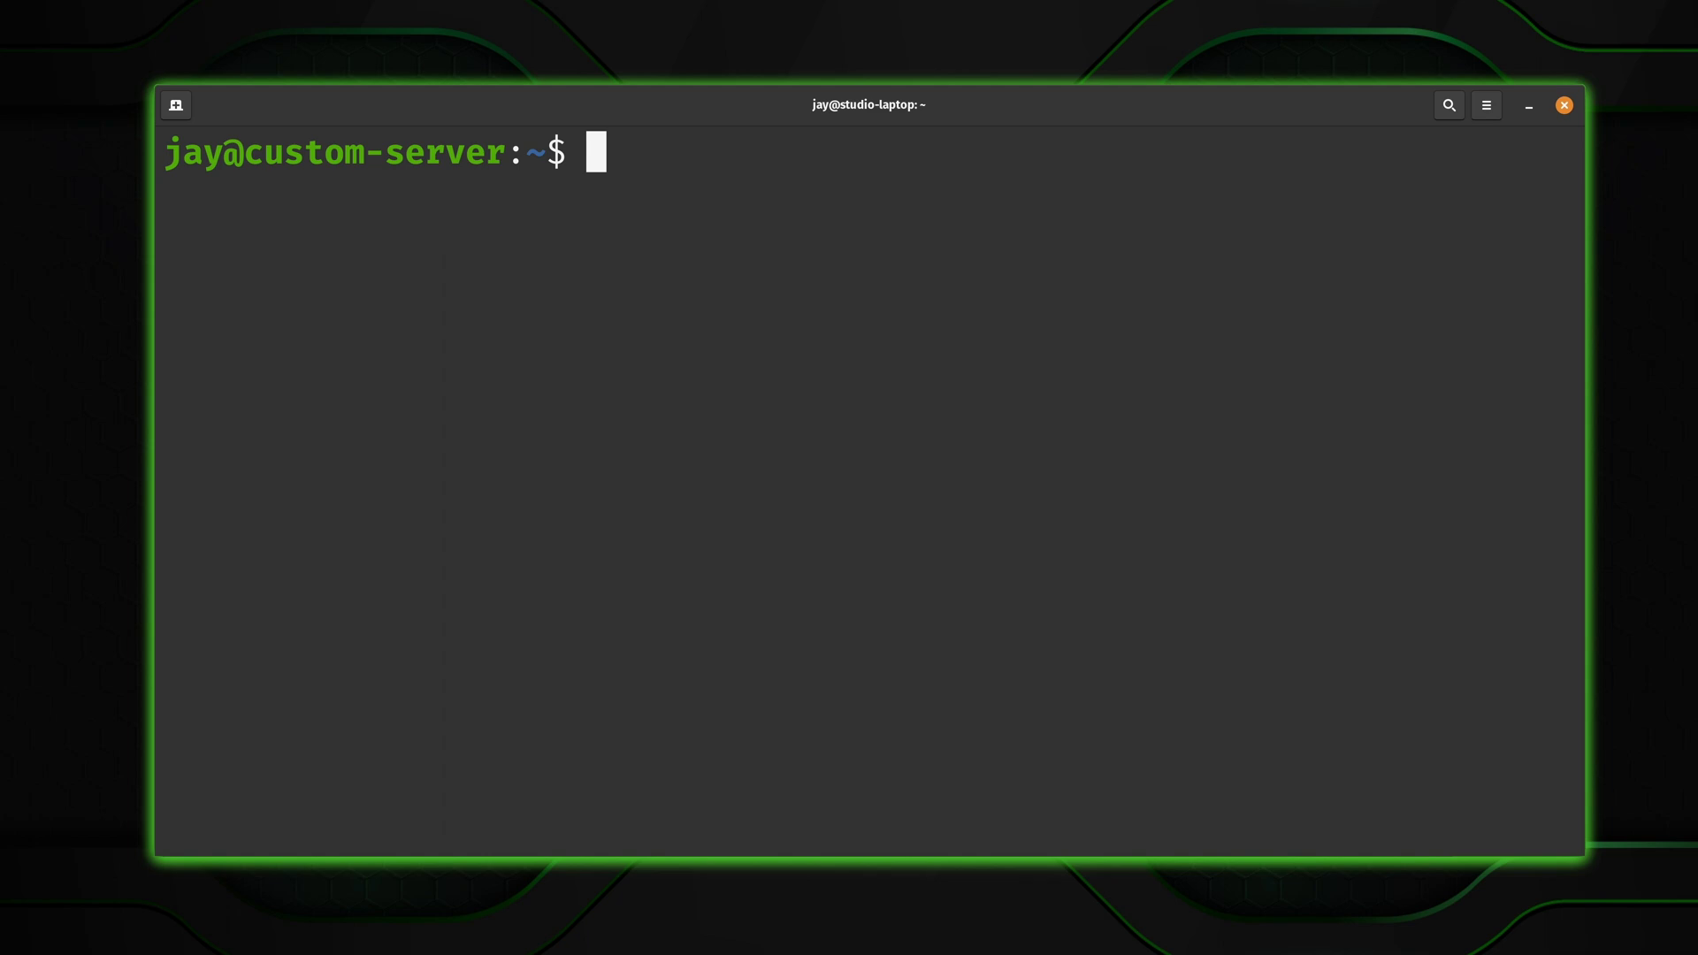
text(cat )
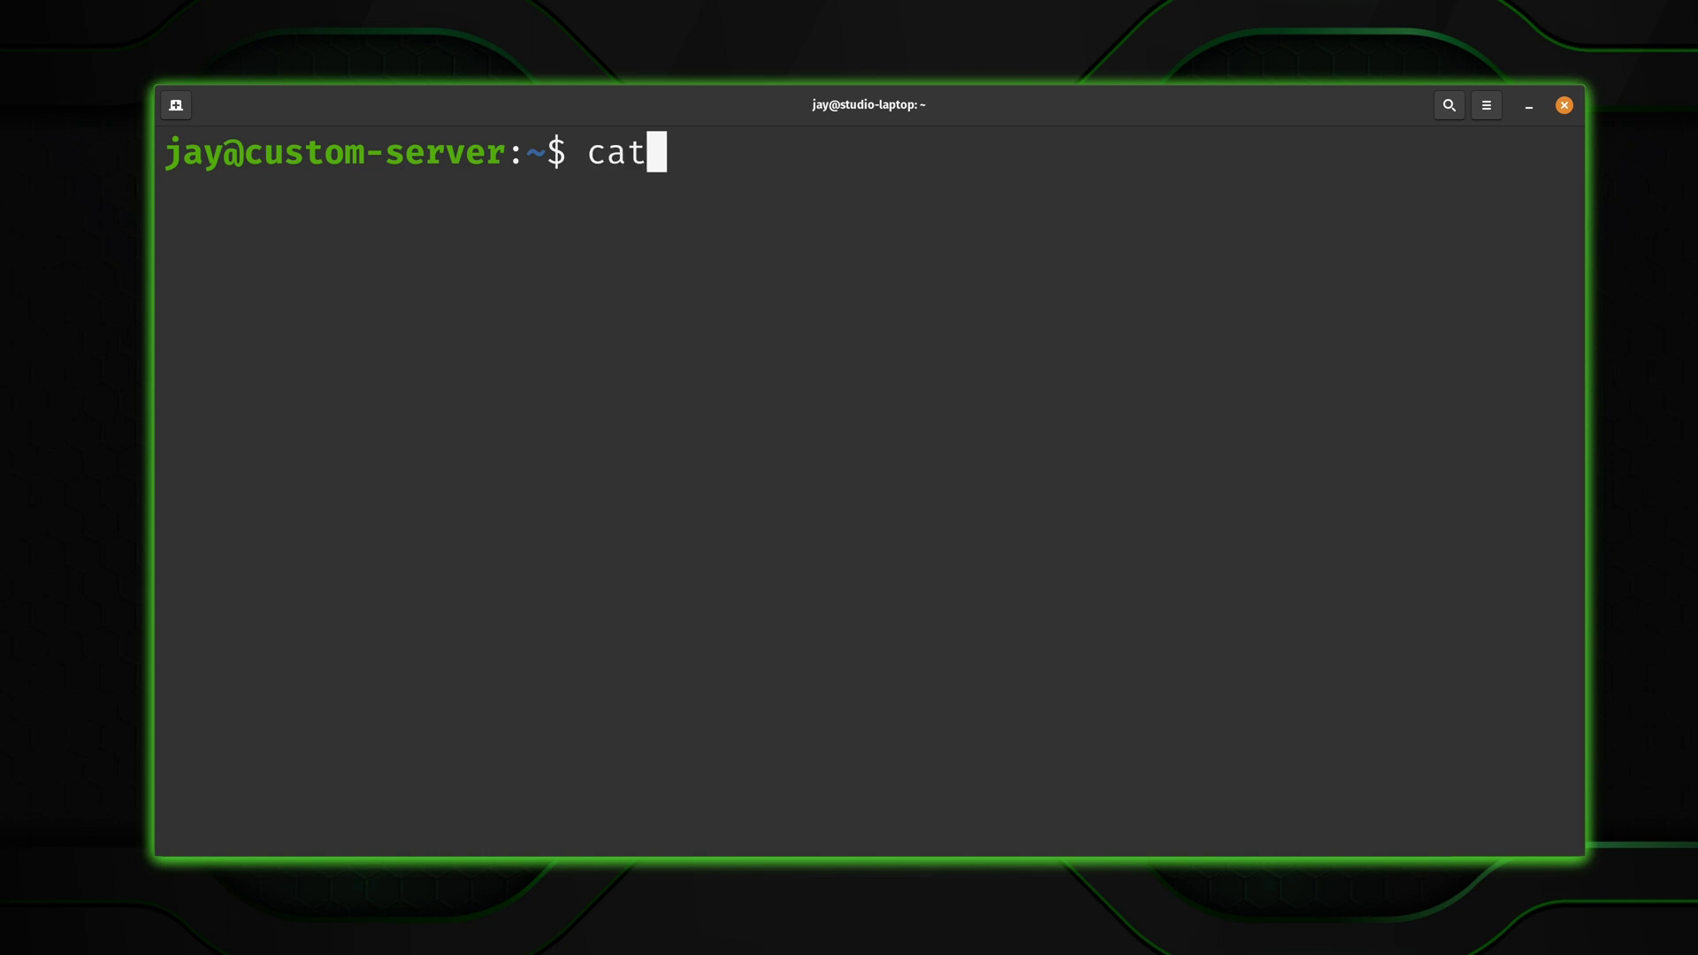
text(/etc)
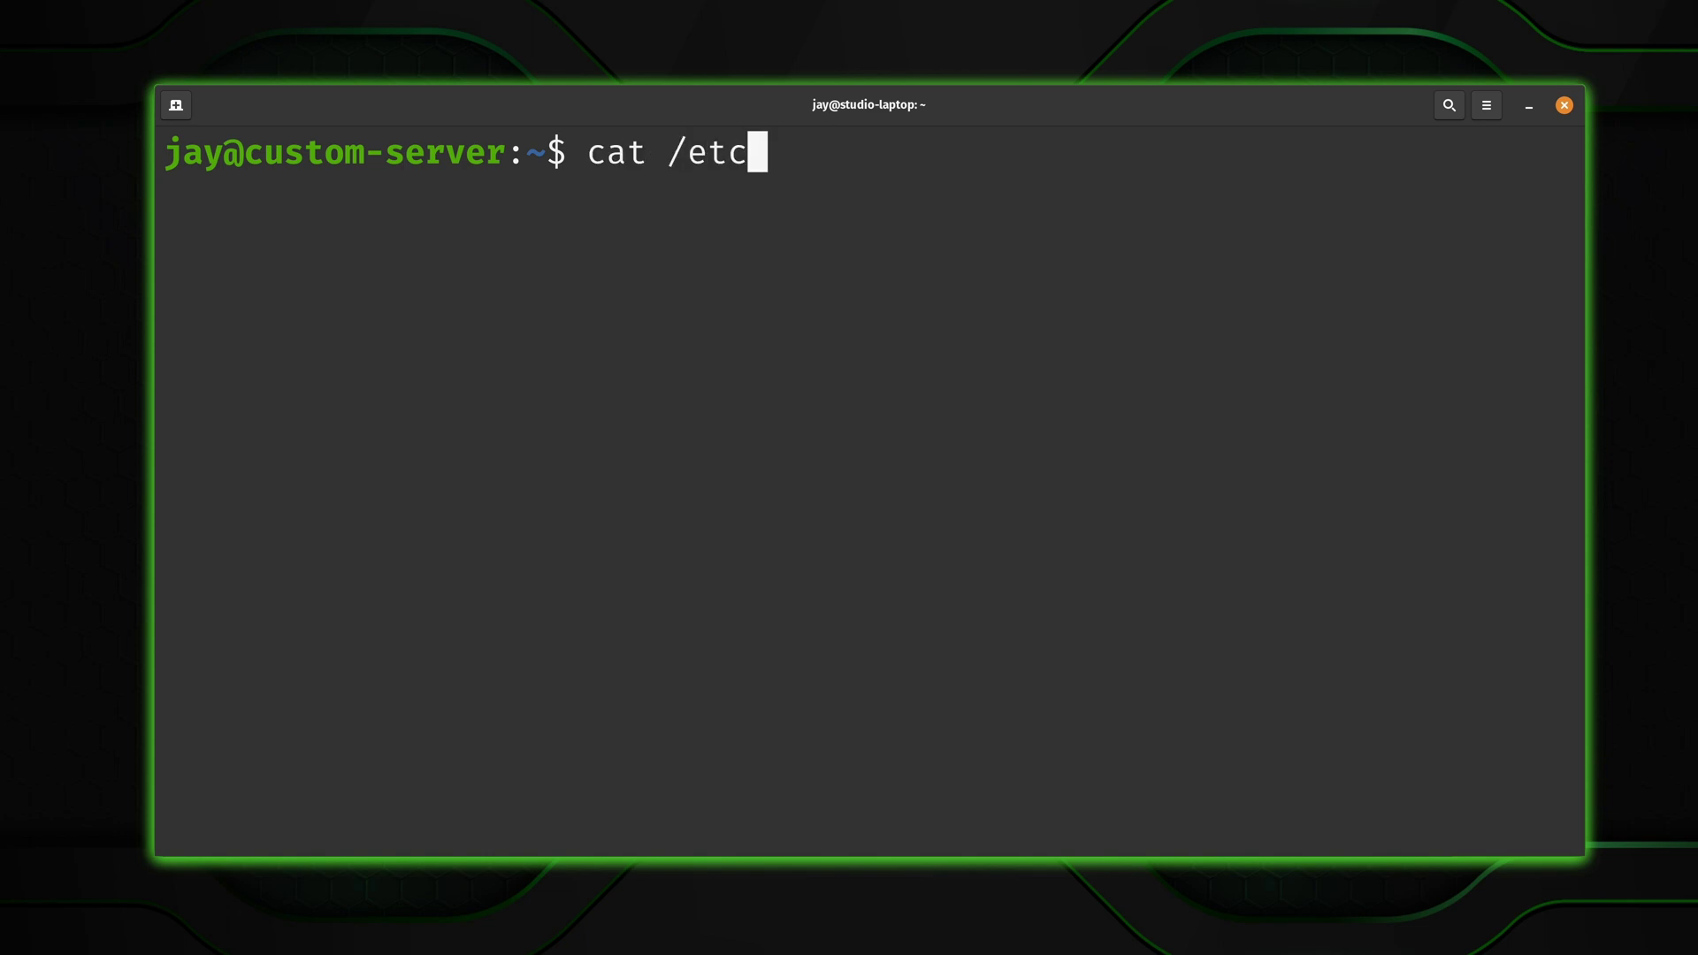
text(/cron.d)
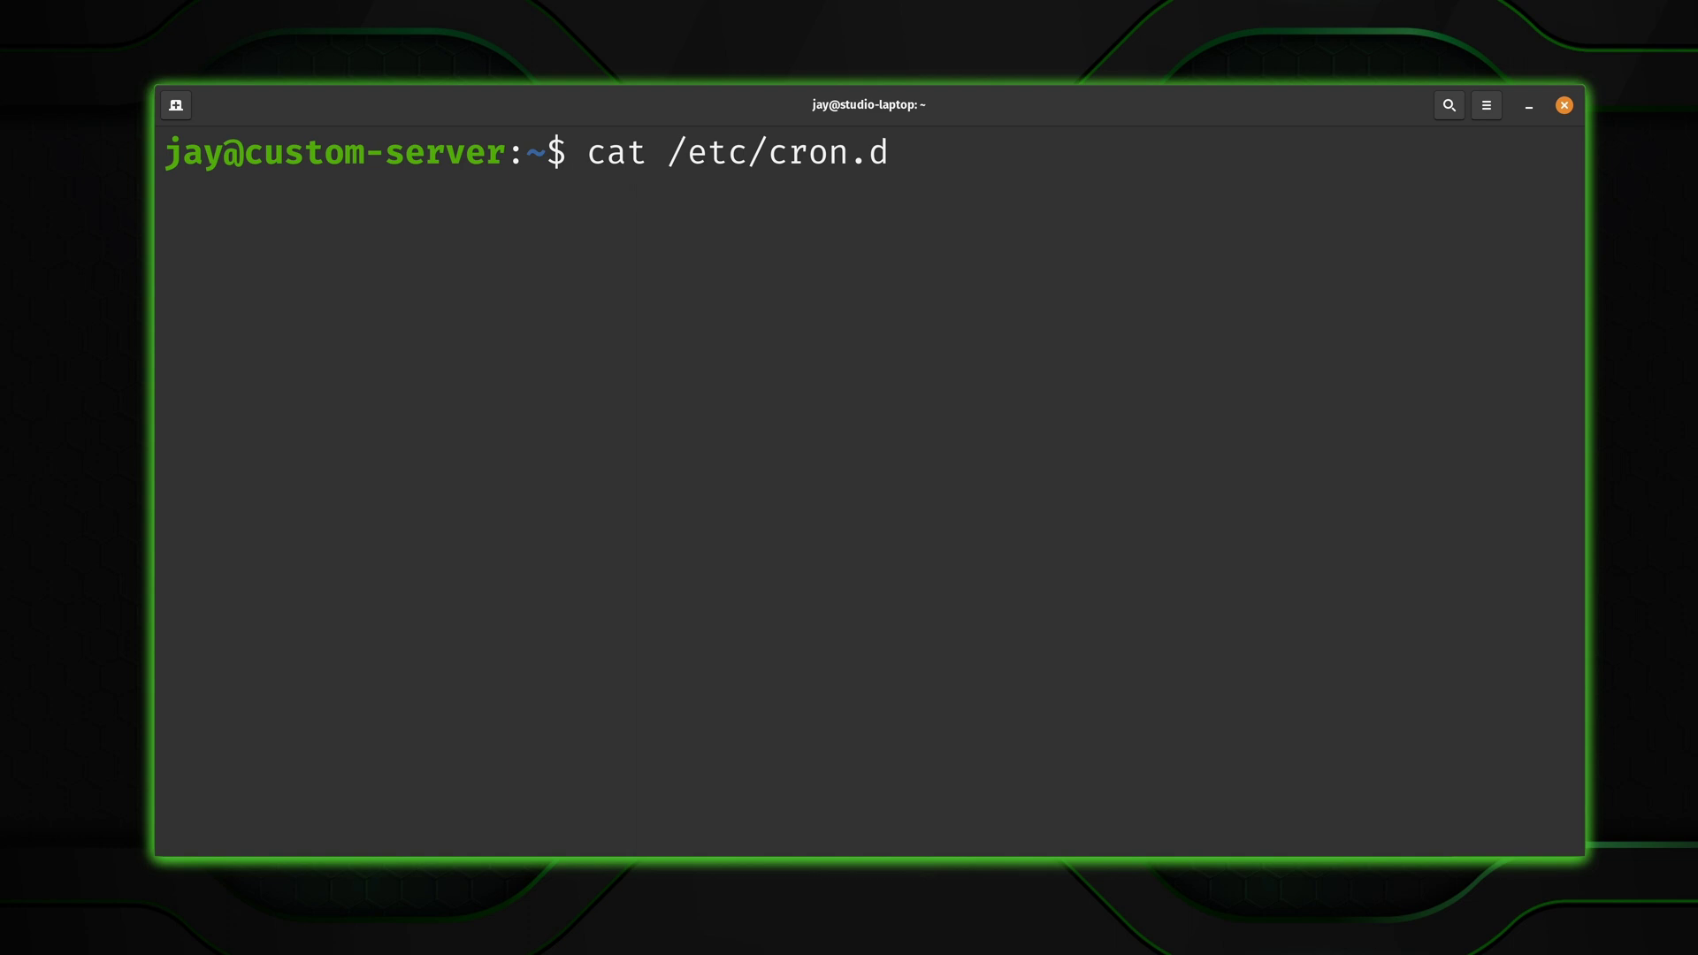
text(/syss)
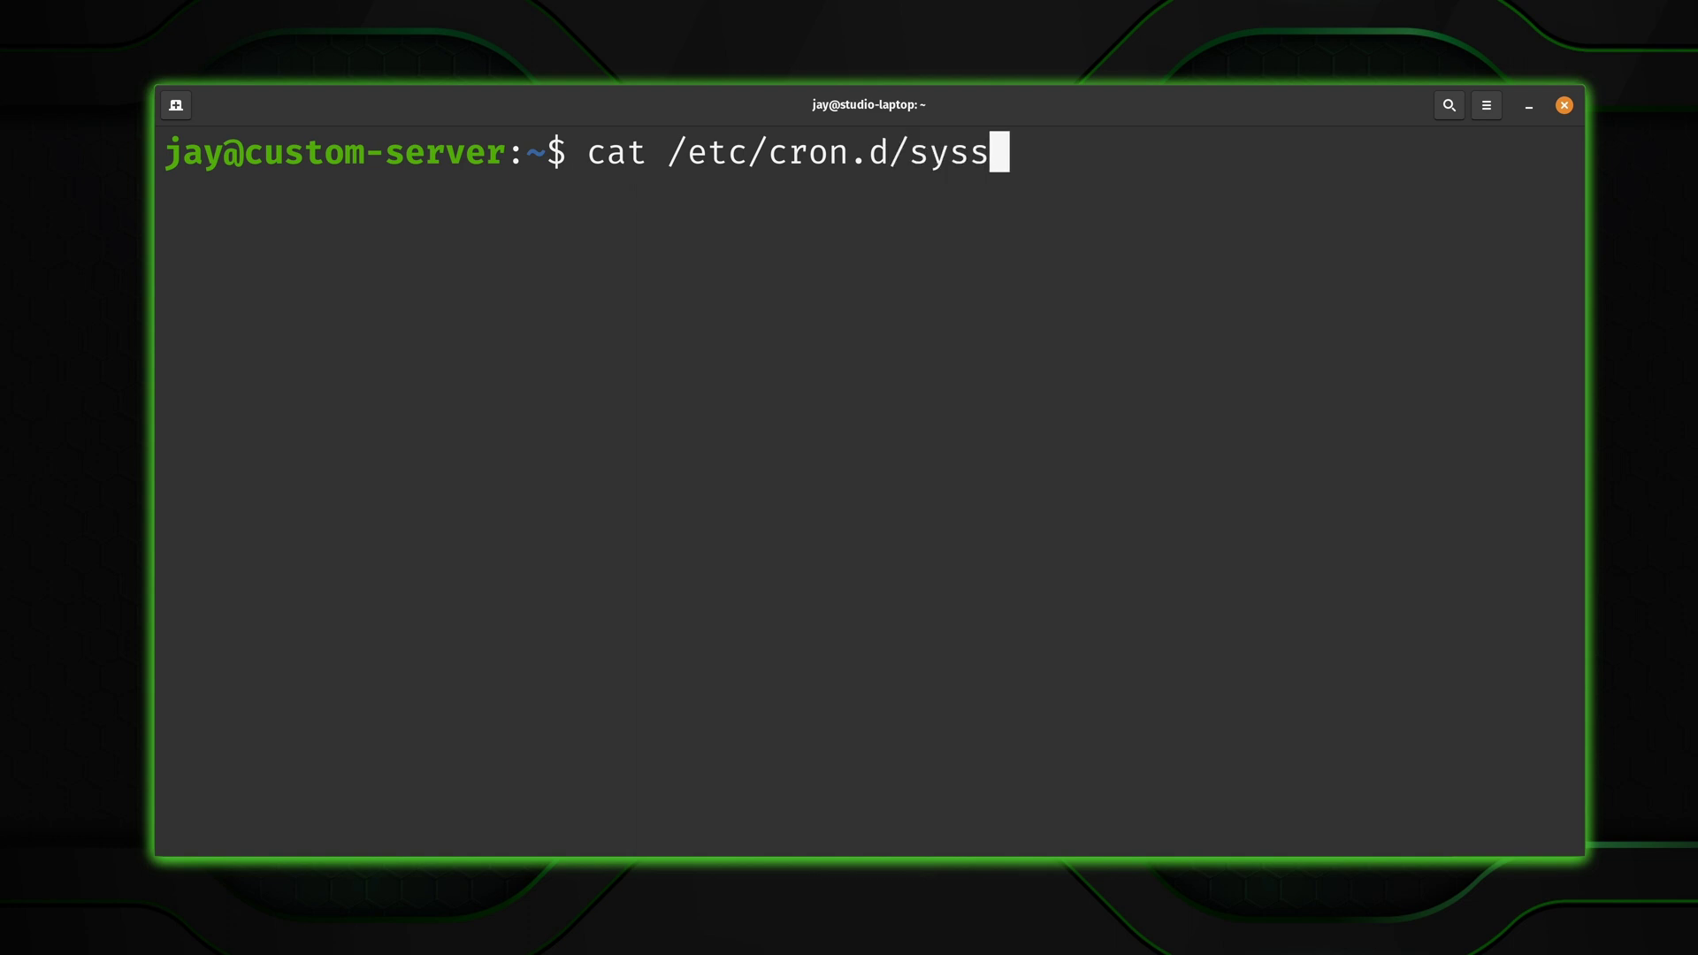
text(tat)
key(Return)
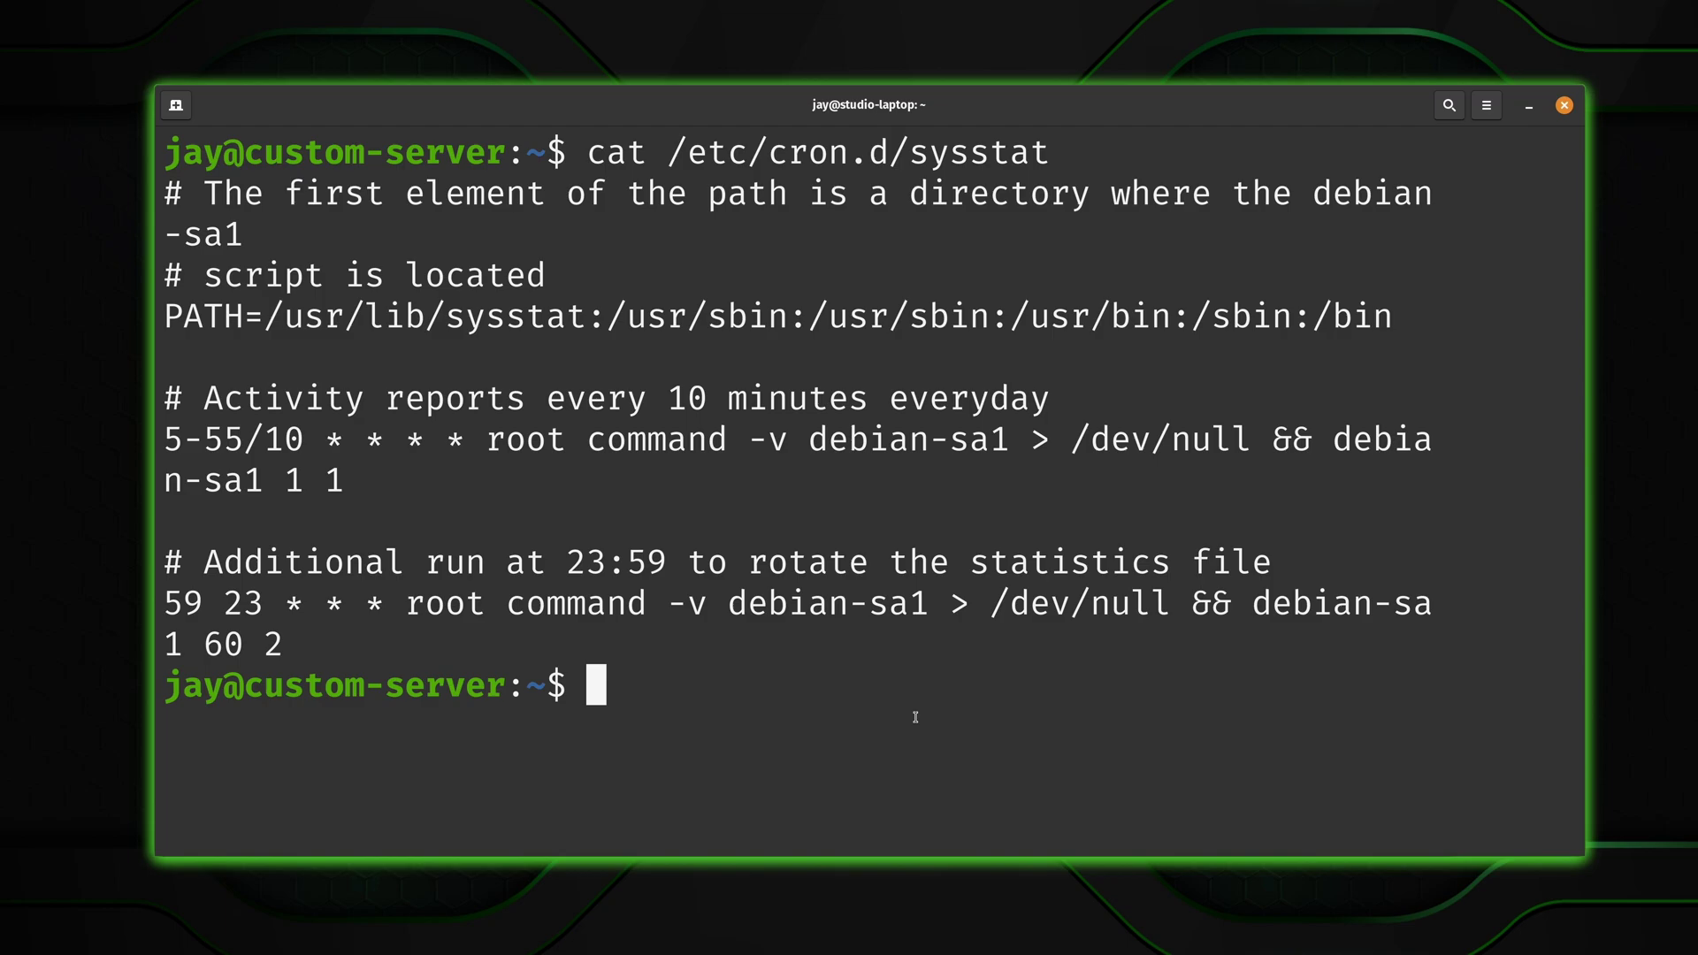
key(ctrl+l)
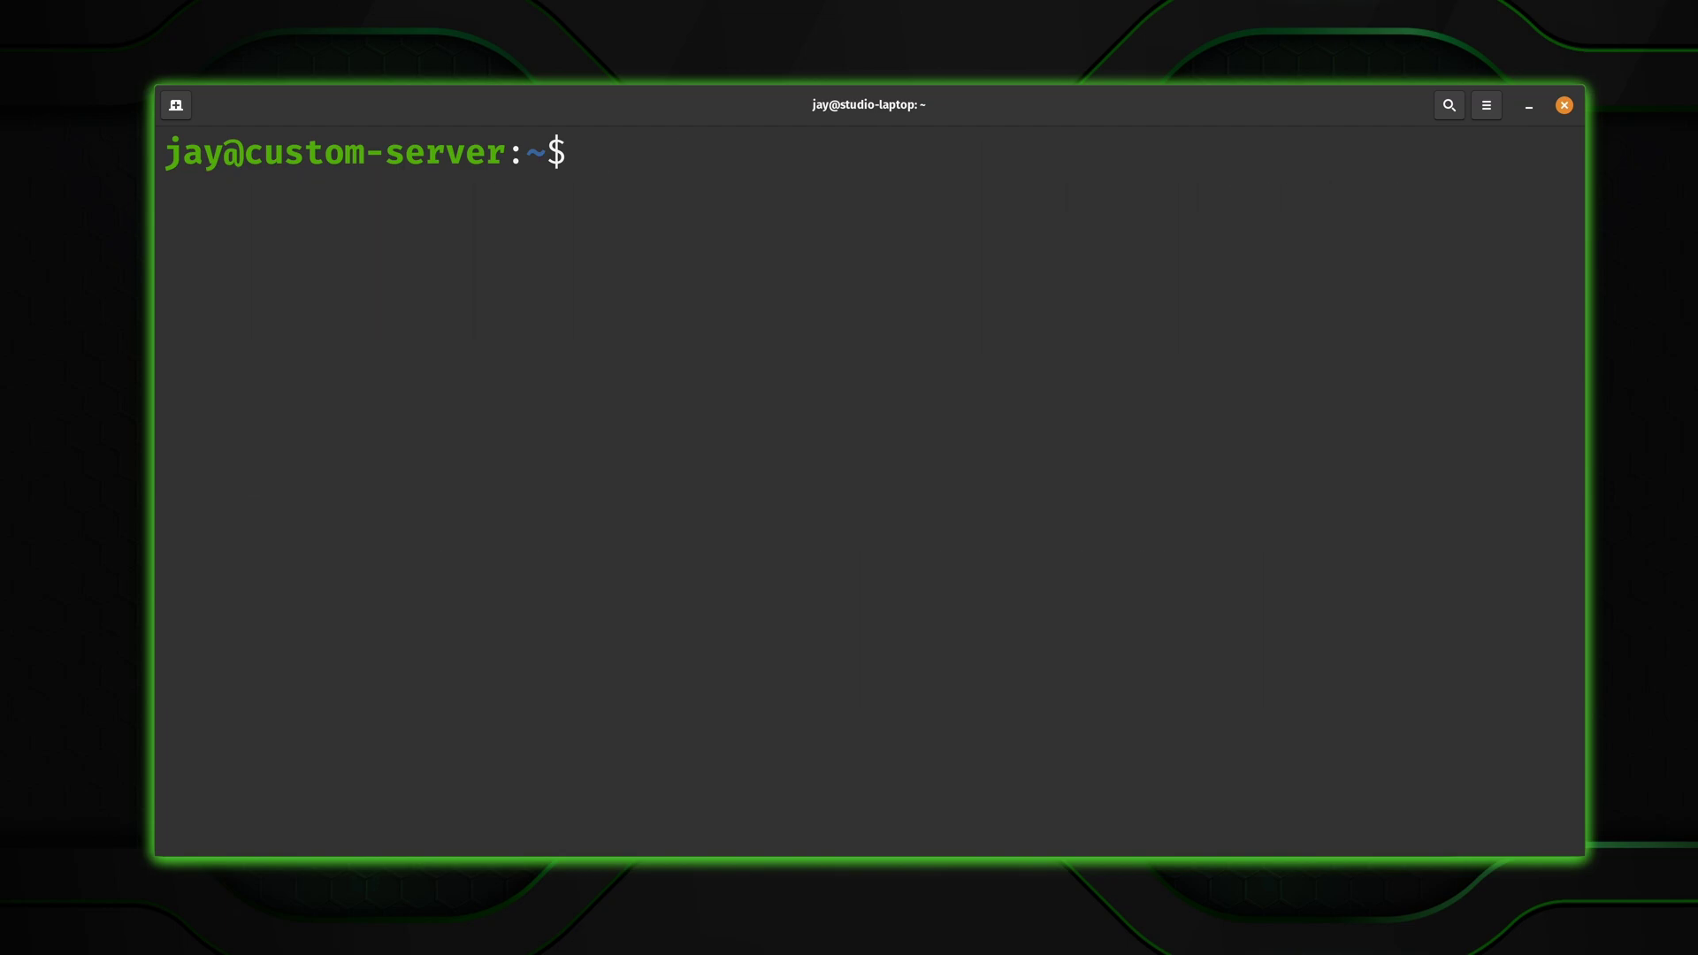
text(cat /et)
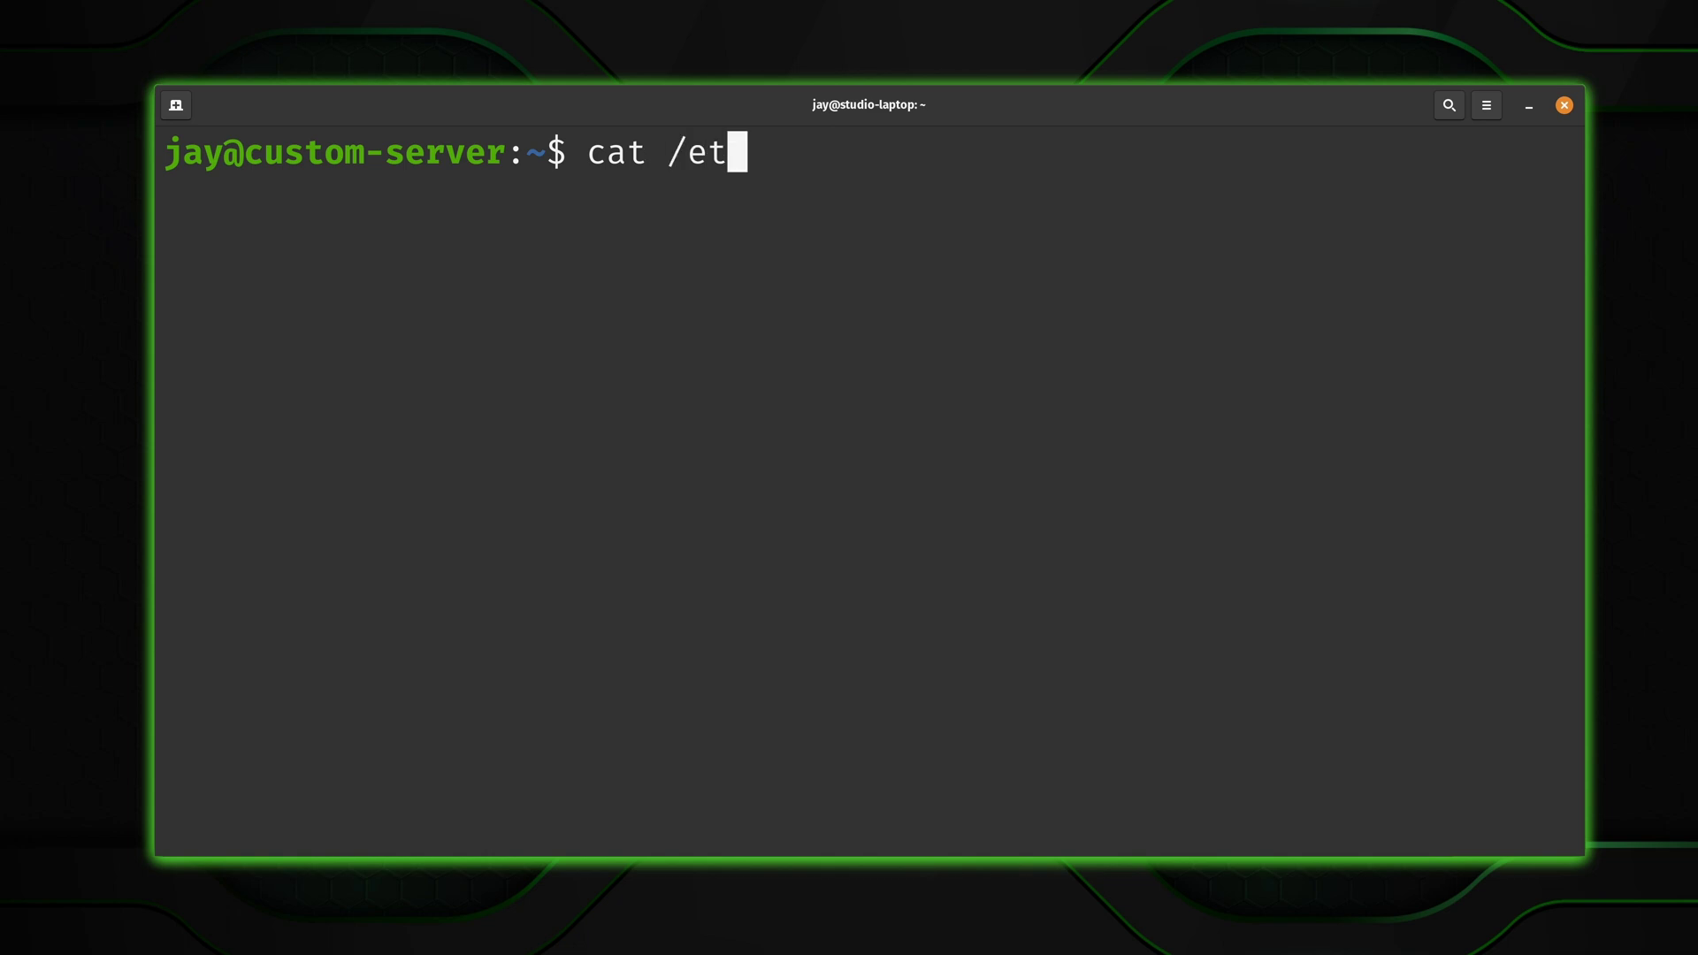
text(c/sysst)
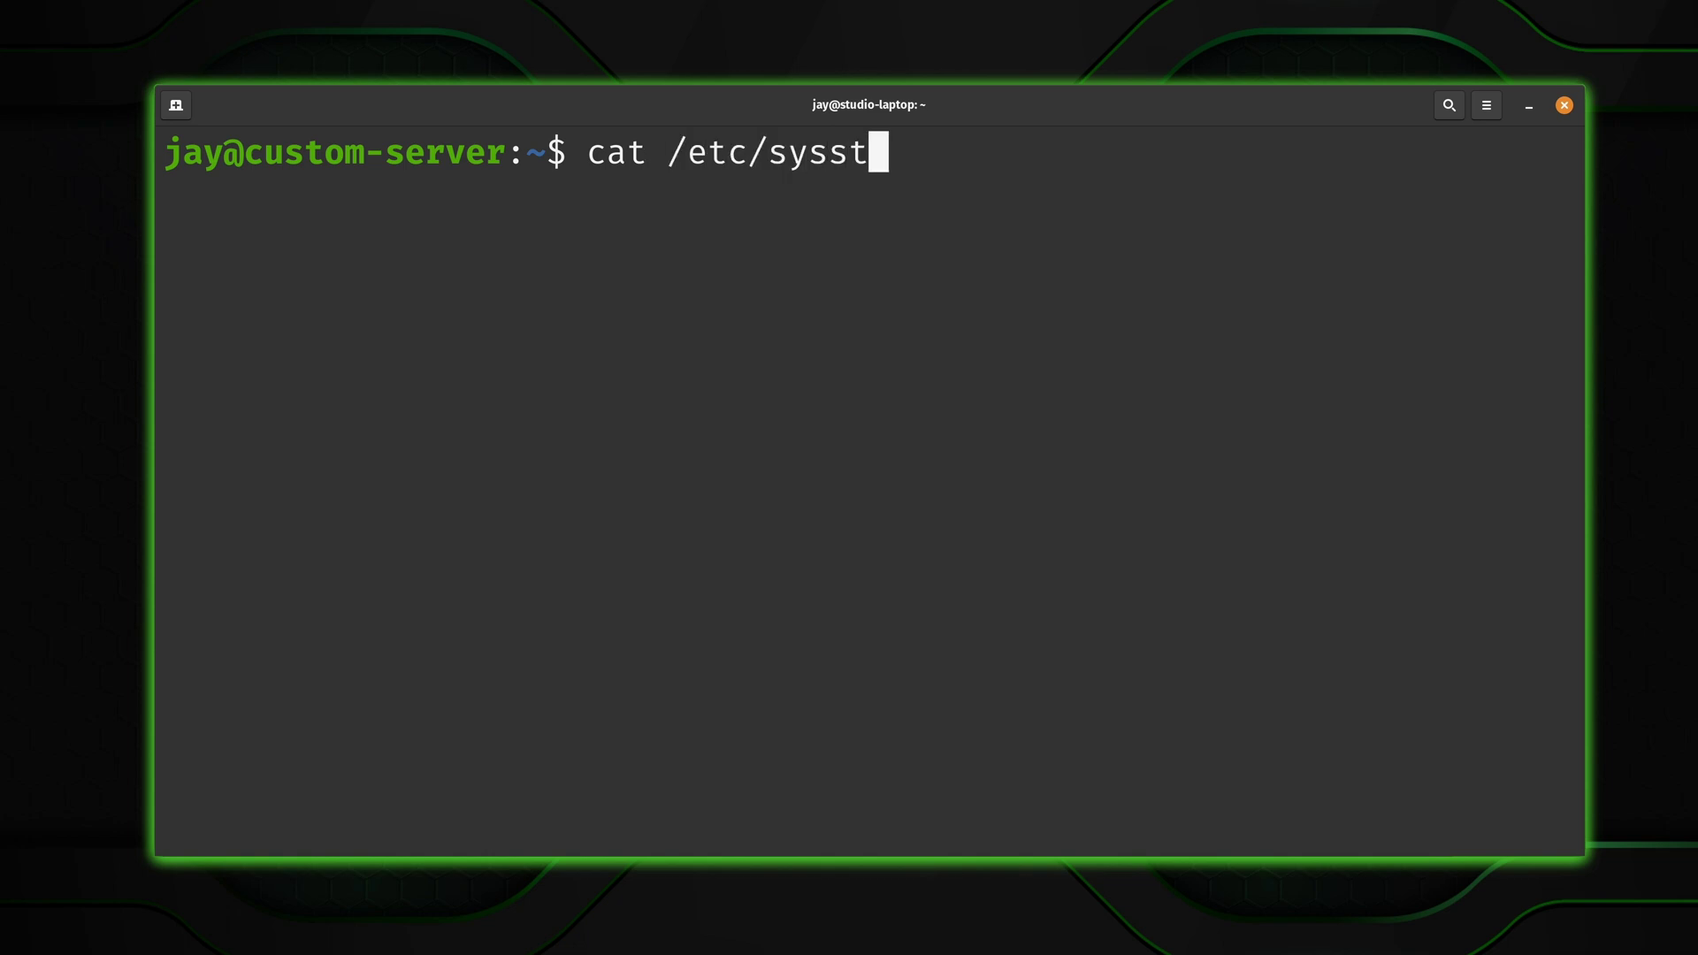
text(at/sy)
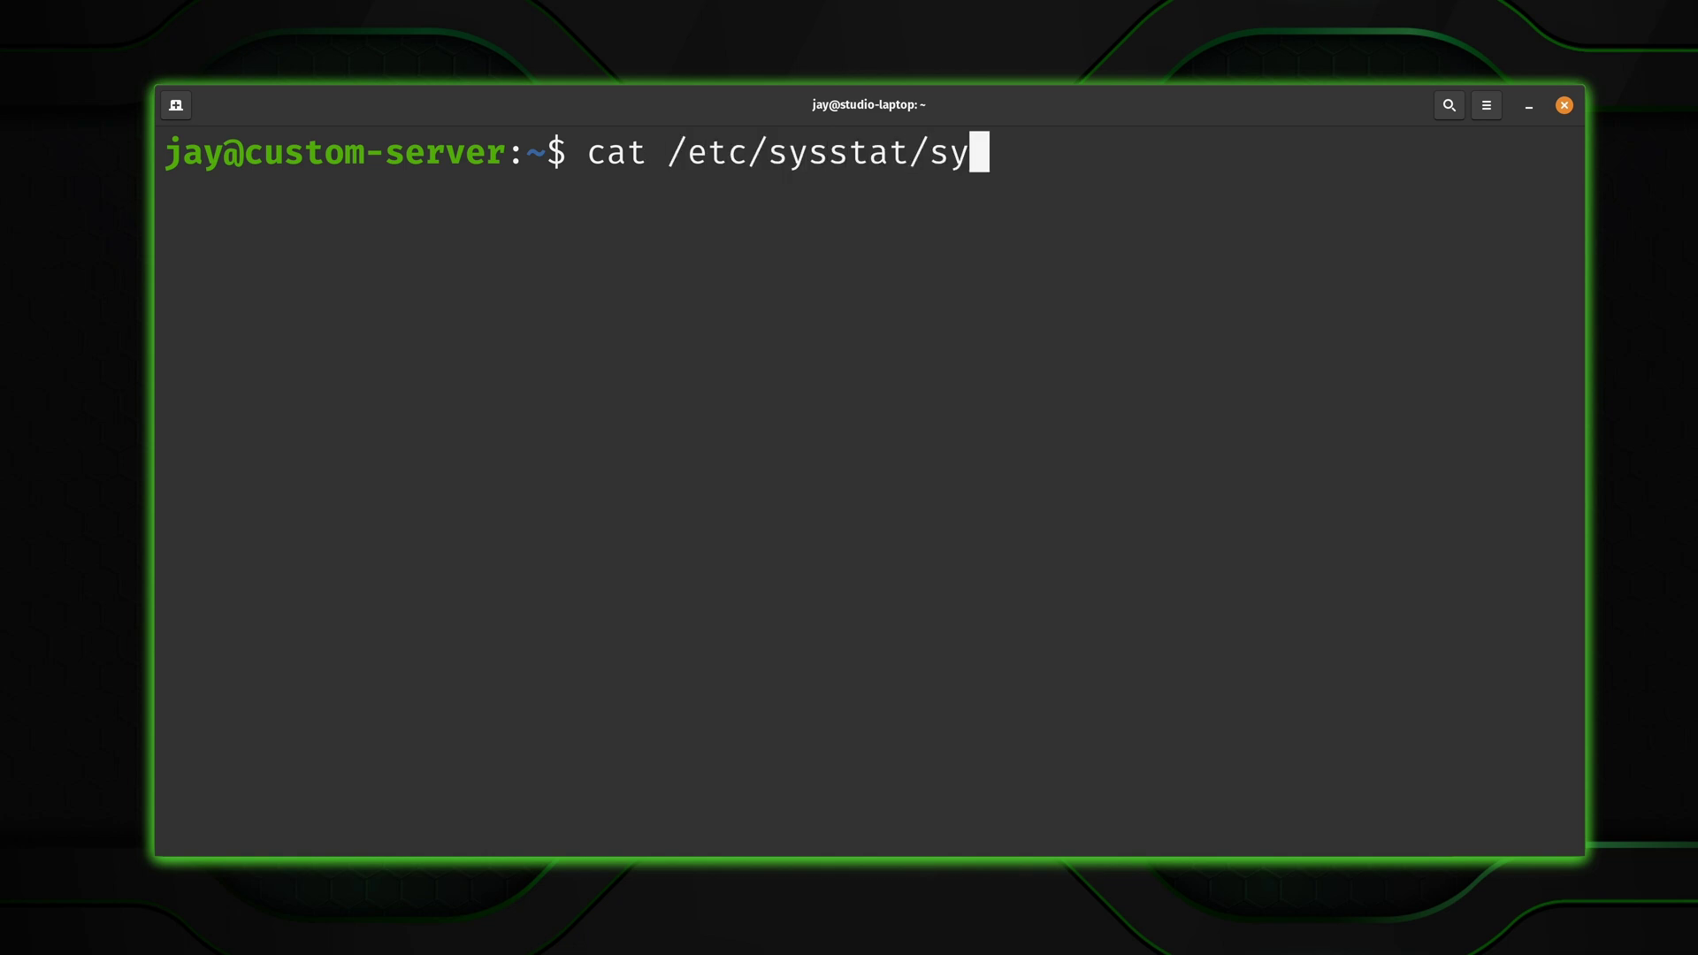
text(sstat)
key(Return)
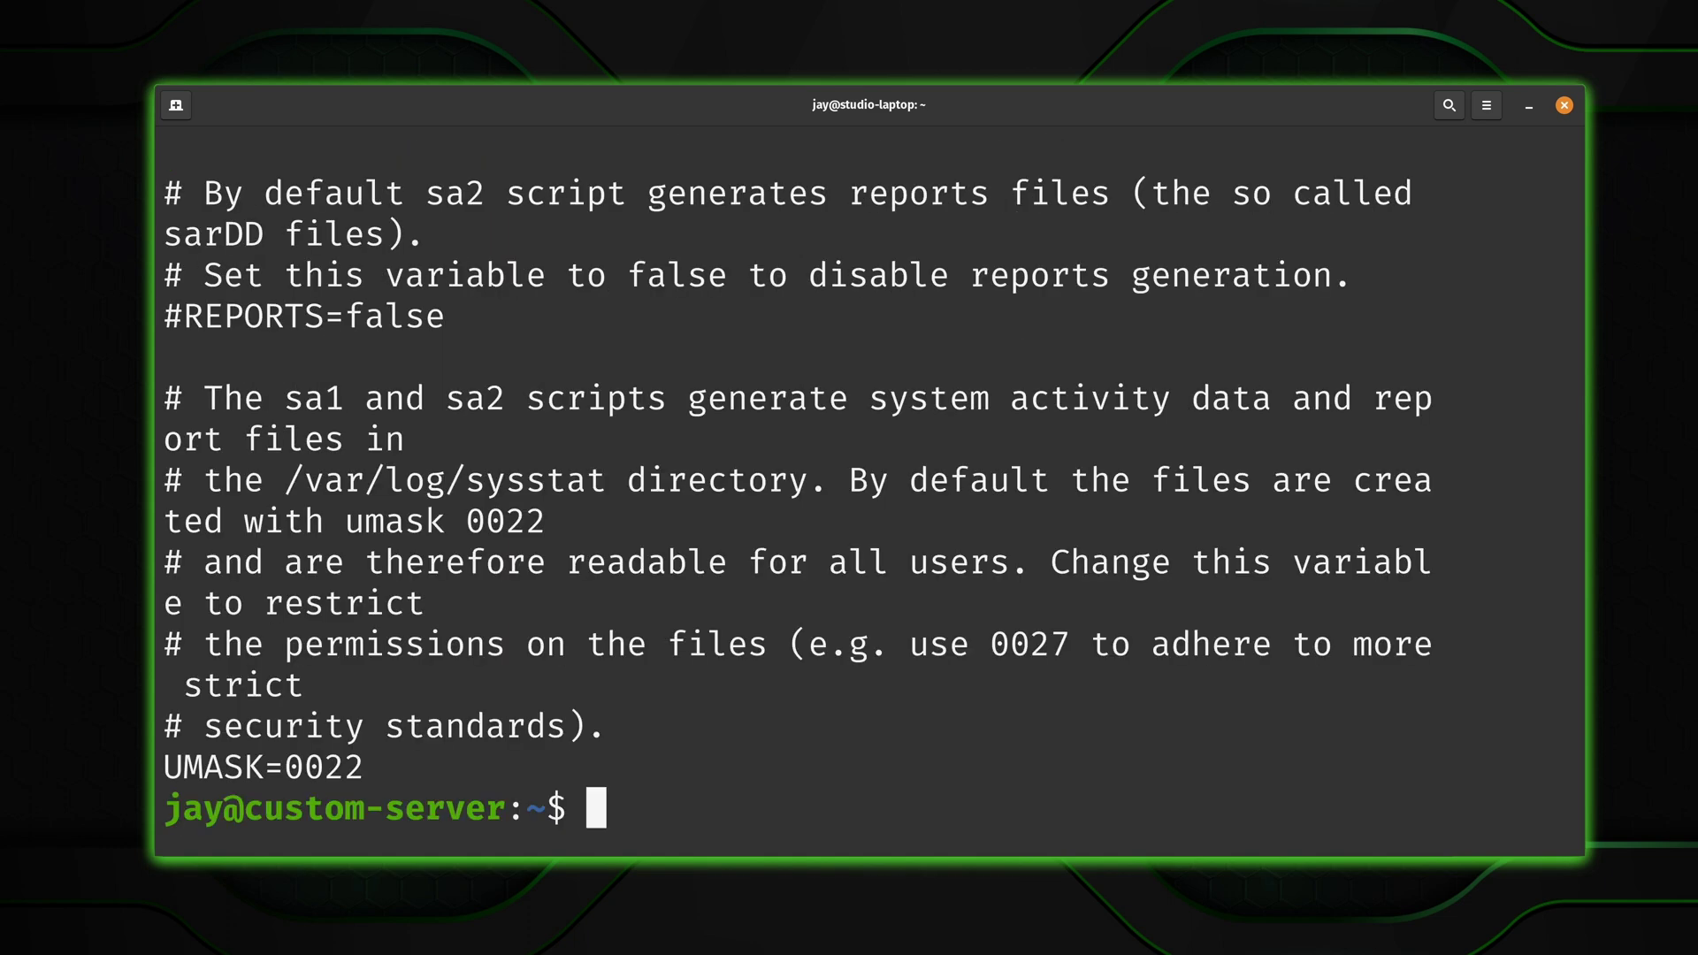
scroll(880, 690, up, 2)
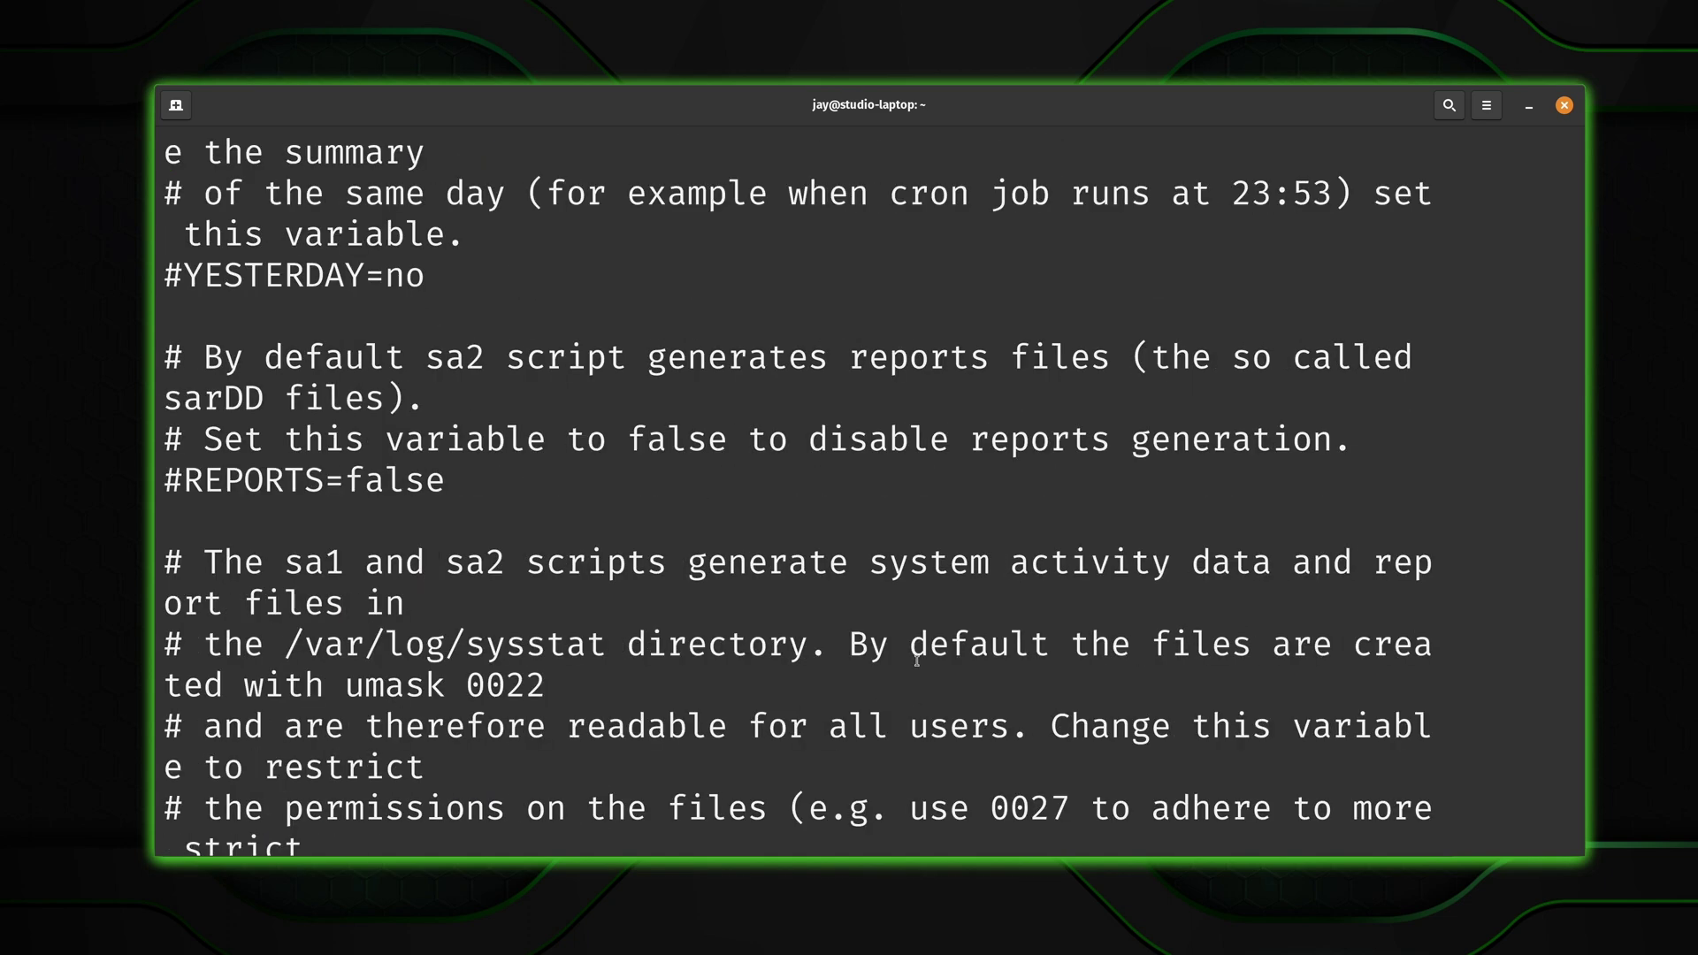
scroll(889, 680, up, 1)
scroll(916, 661, up, 2)
scroll(915, 662, up, 1)
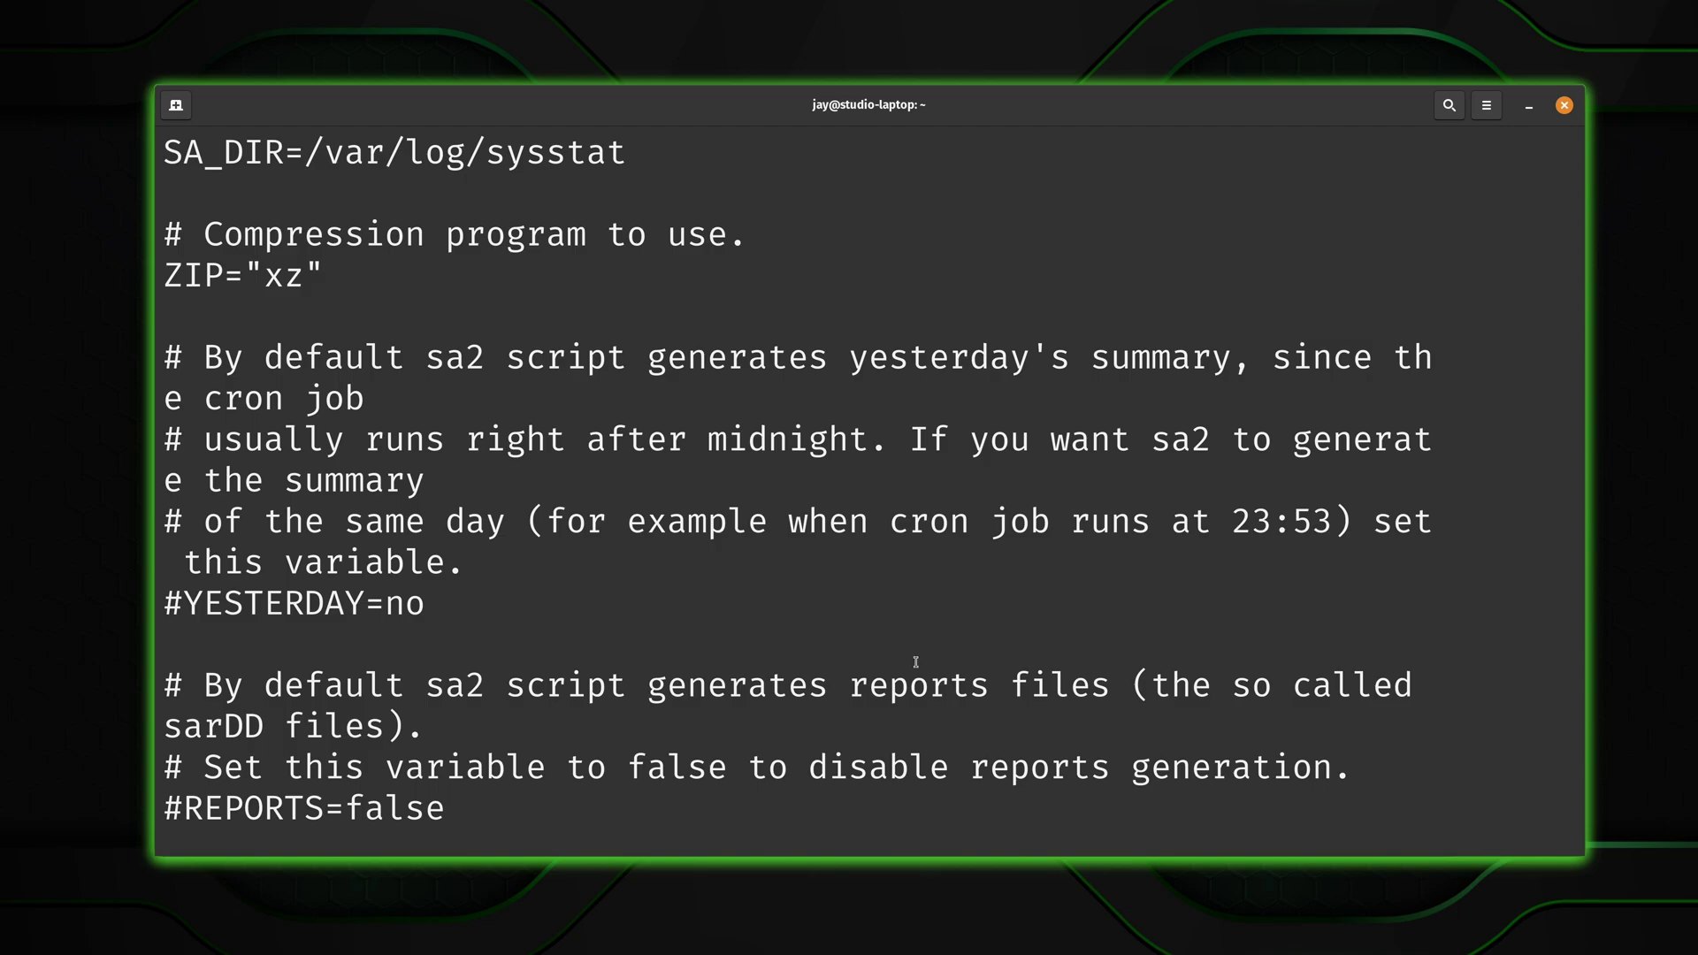
scroll(916, 660, up, 3)
scroll(916, 661, up, 2)
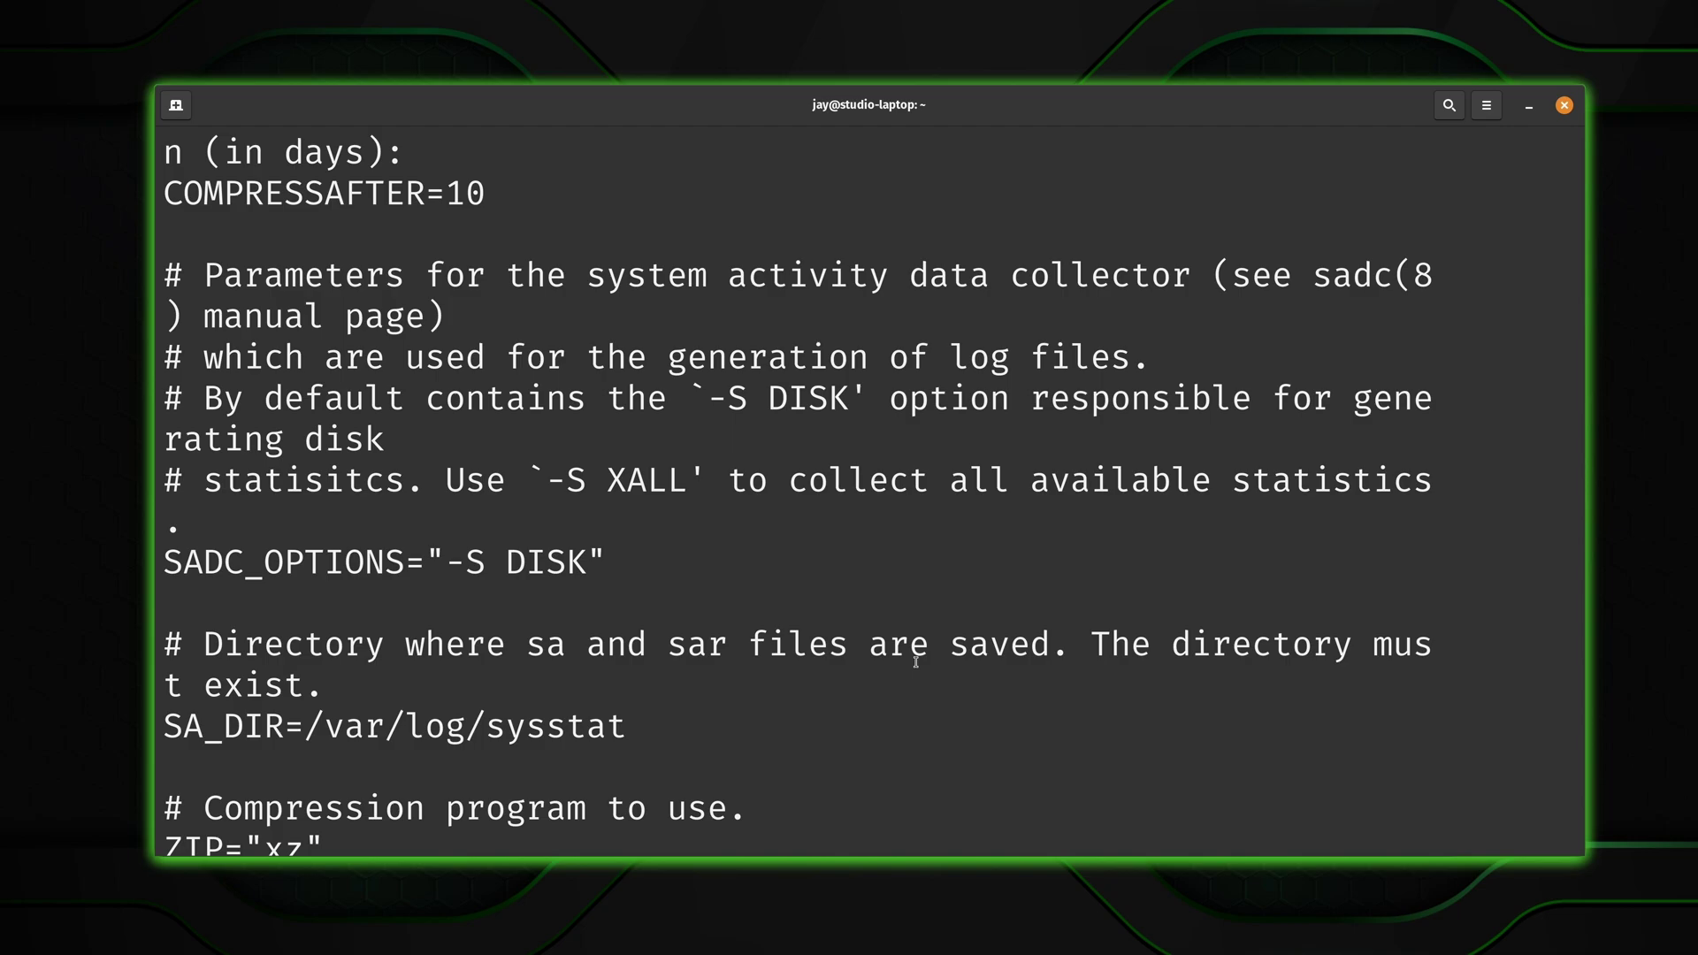
key(ctrl+l)
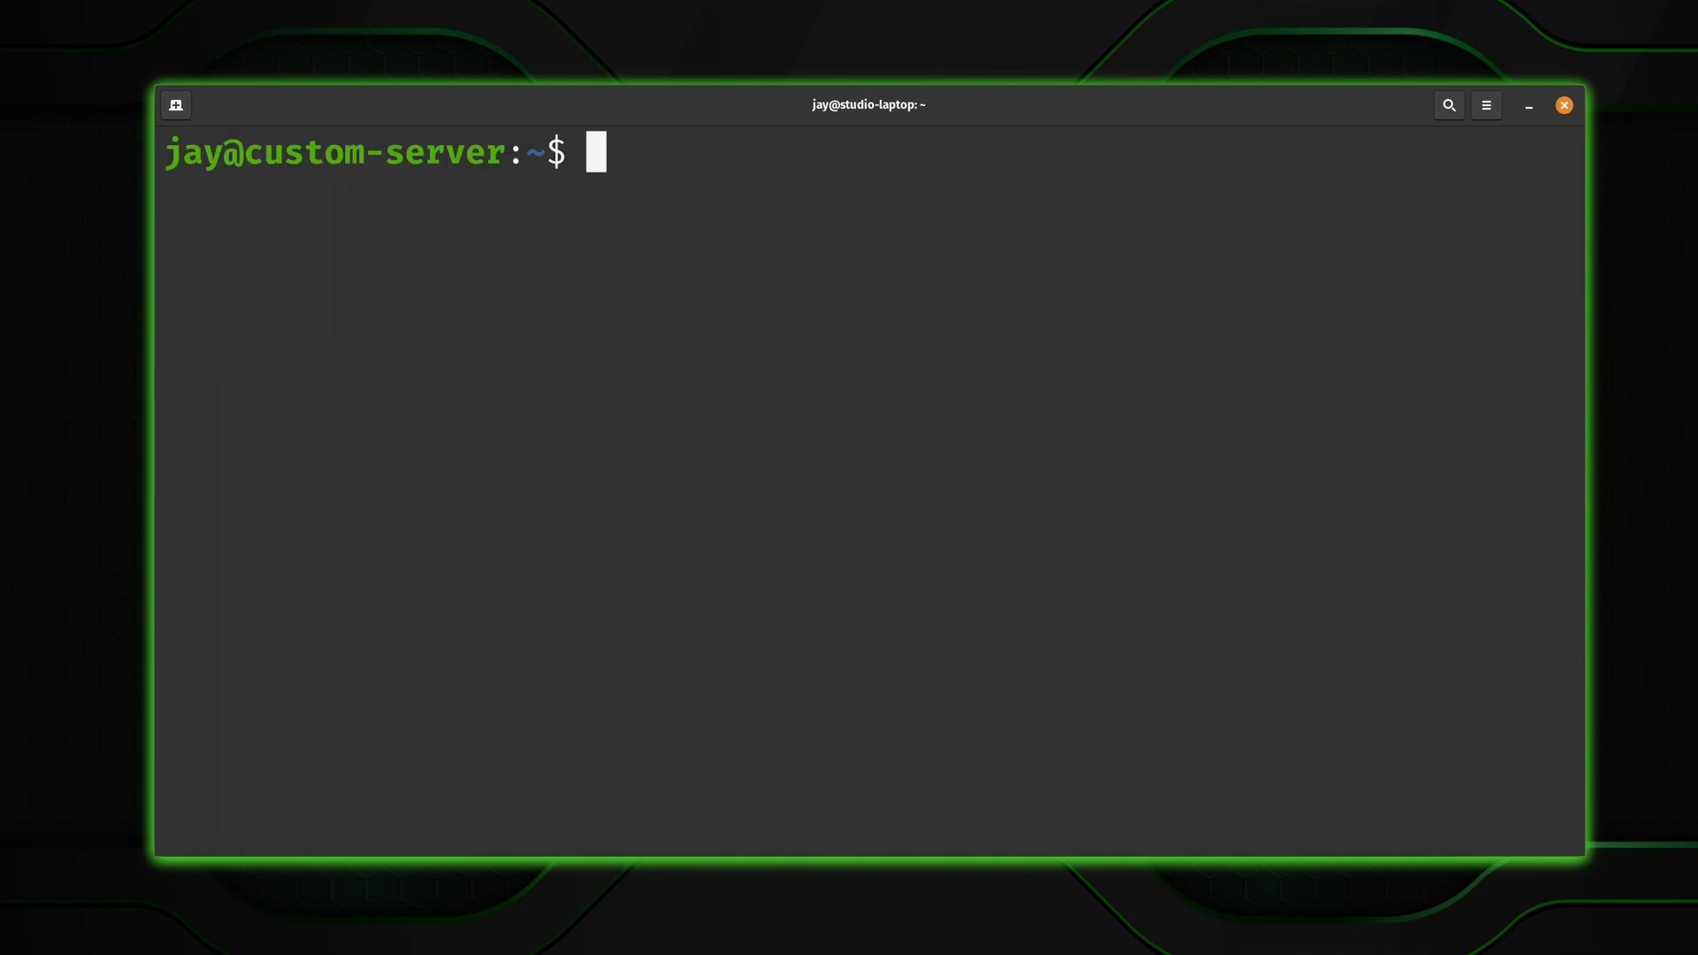
key(ctrl+alt+t)
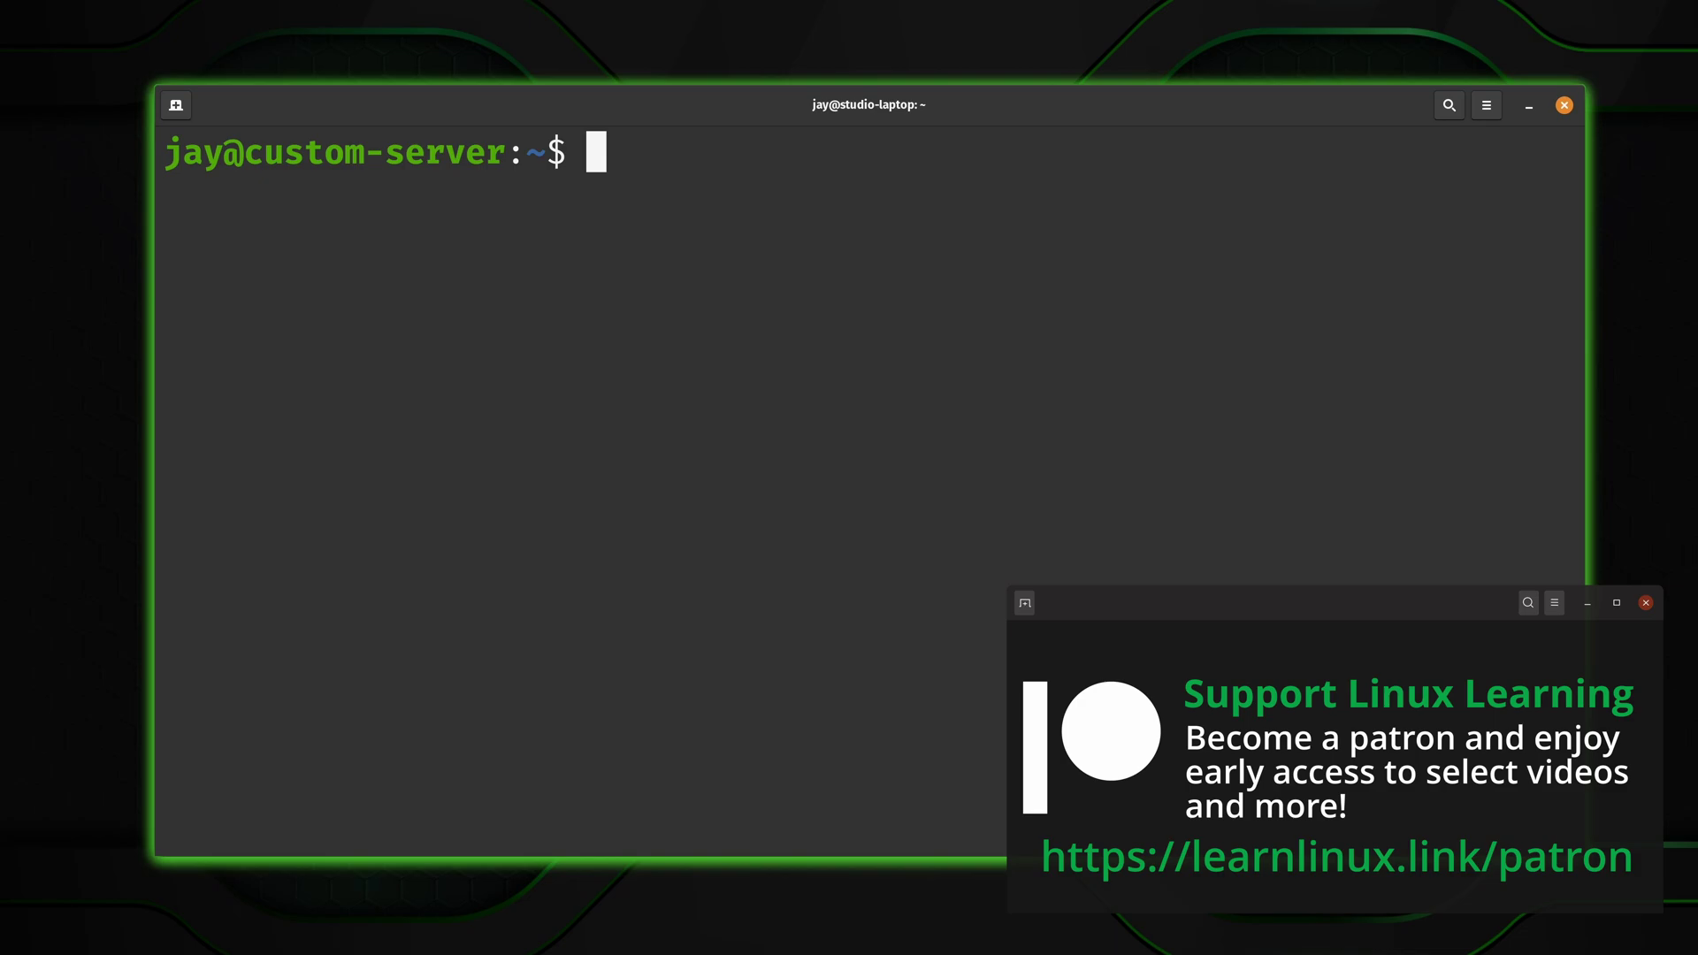
text(ls )
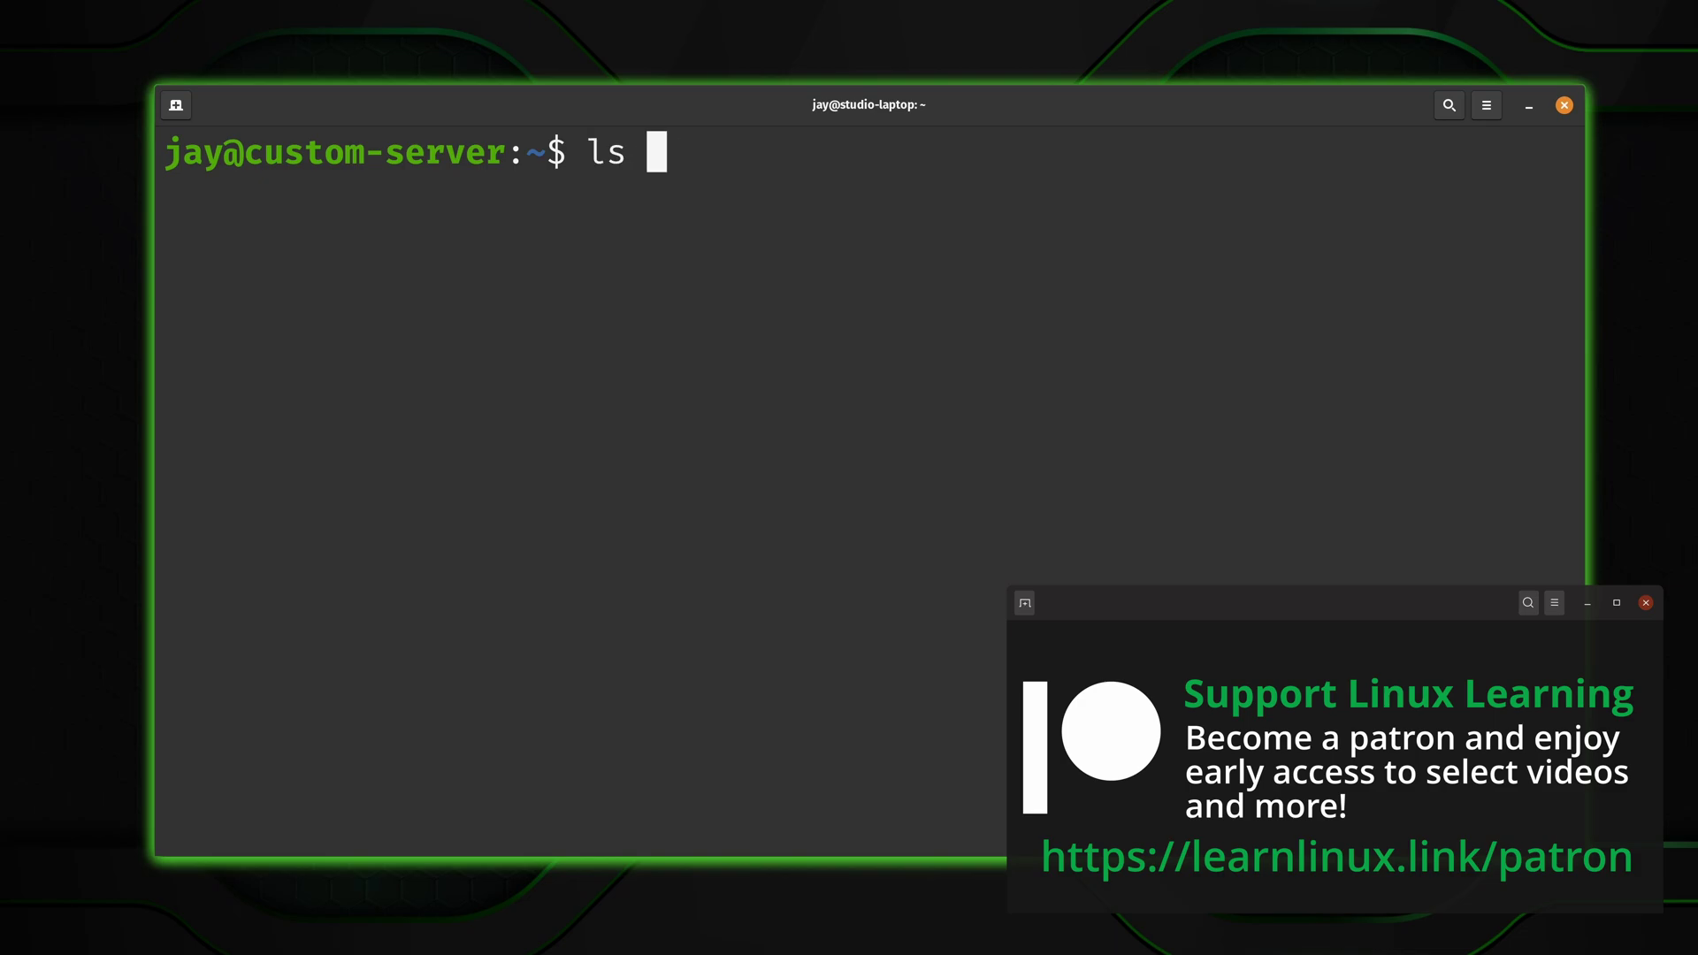
text(-l /var/l)
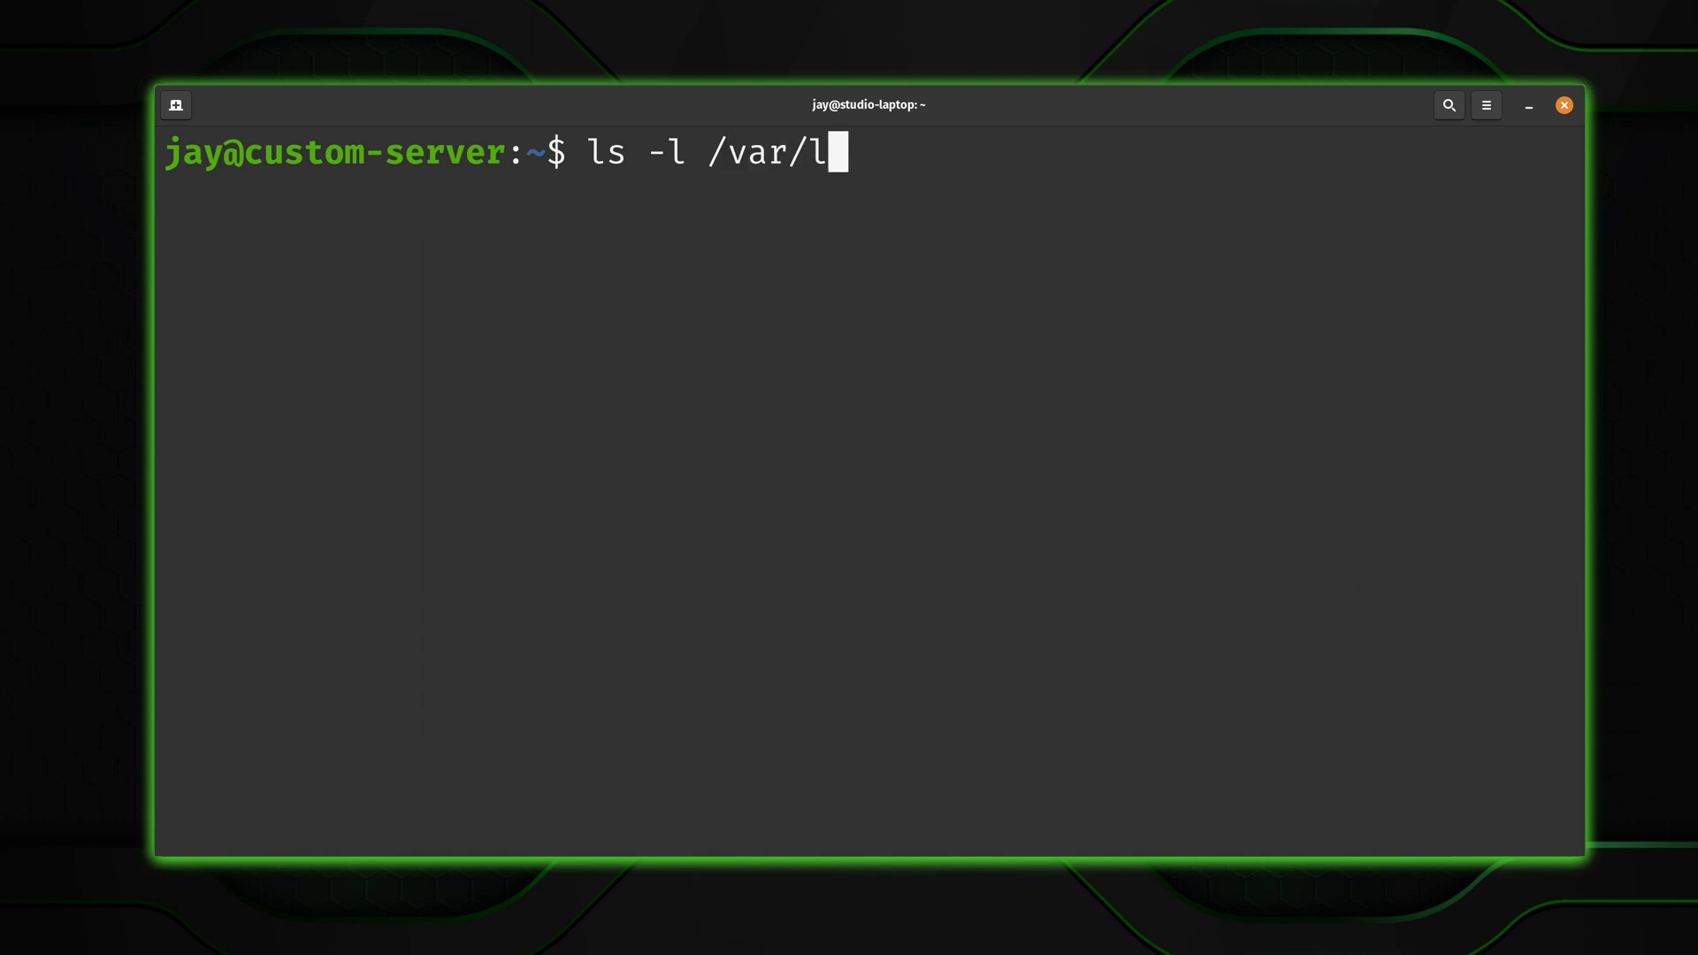
text(og/syss)
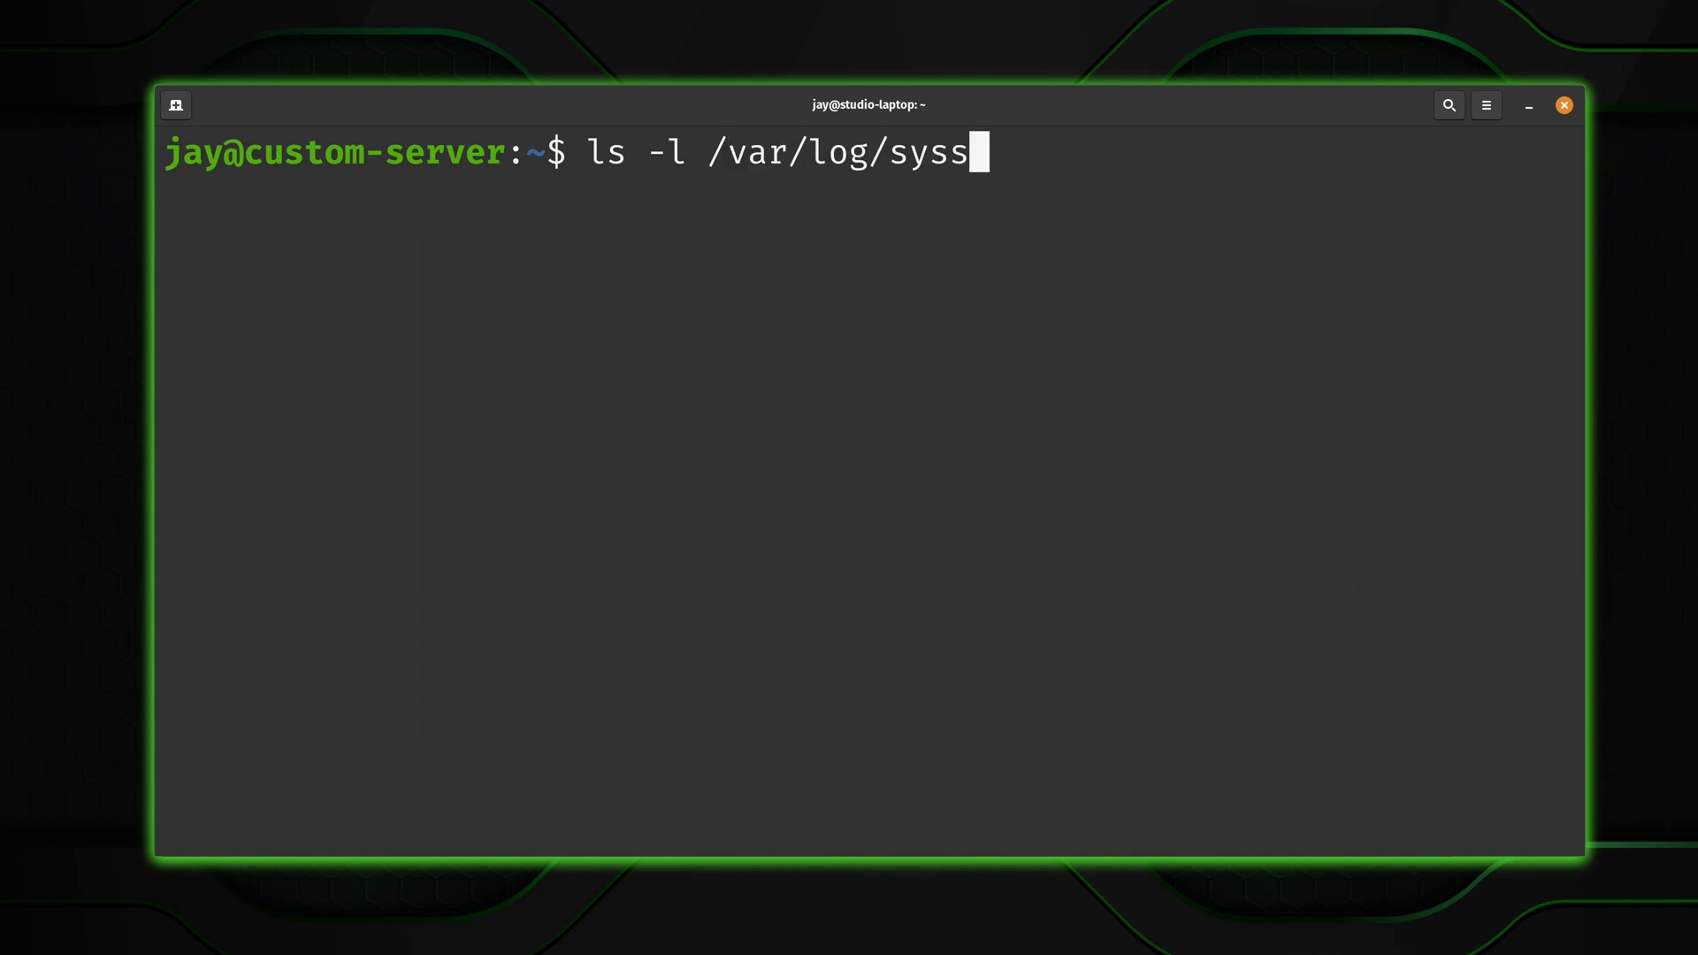
key(Tab)
key(Return)
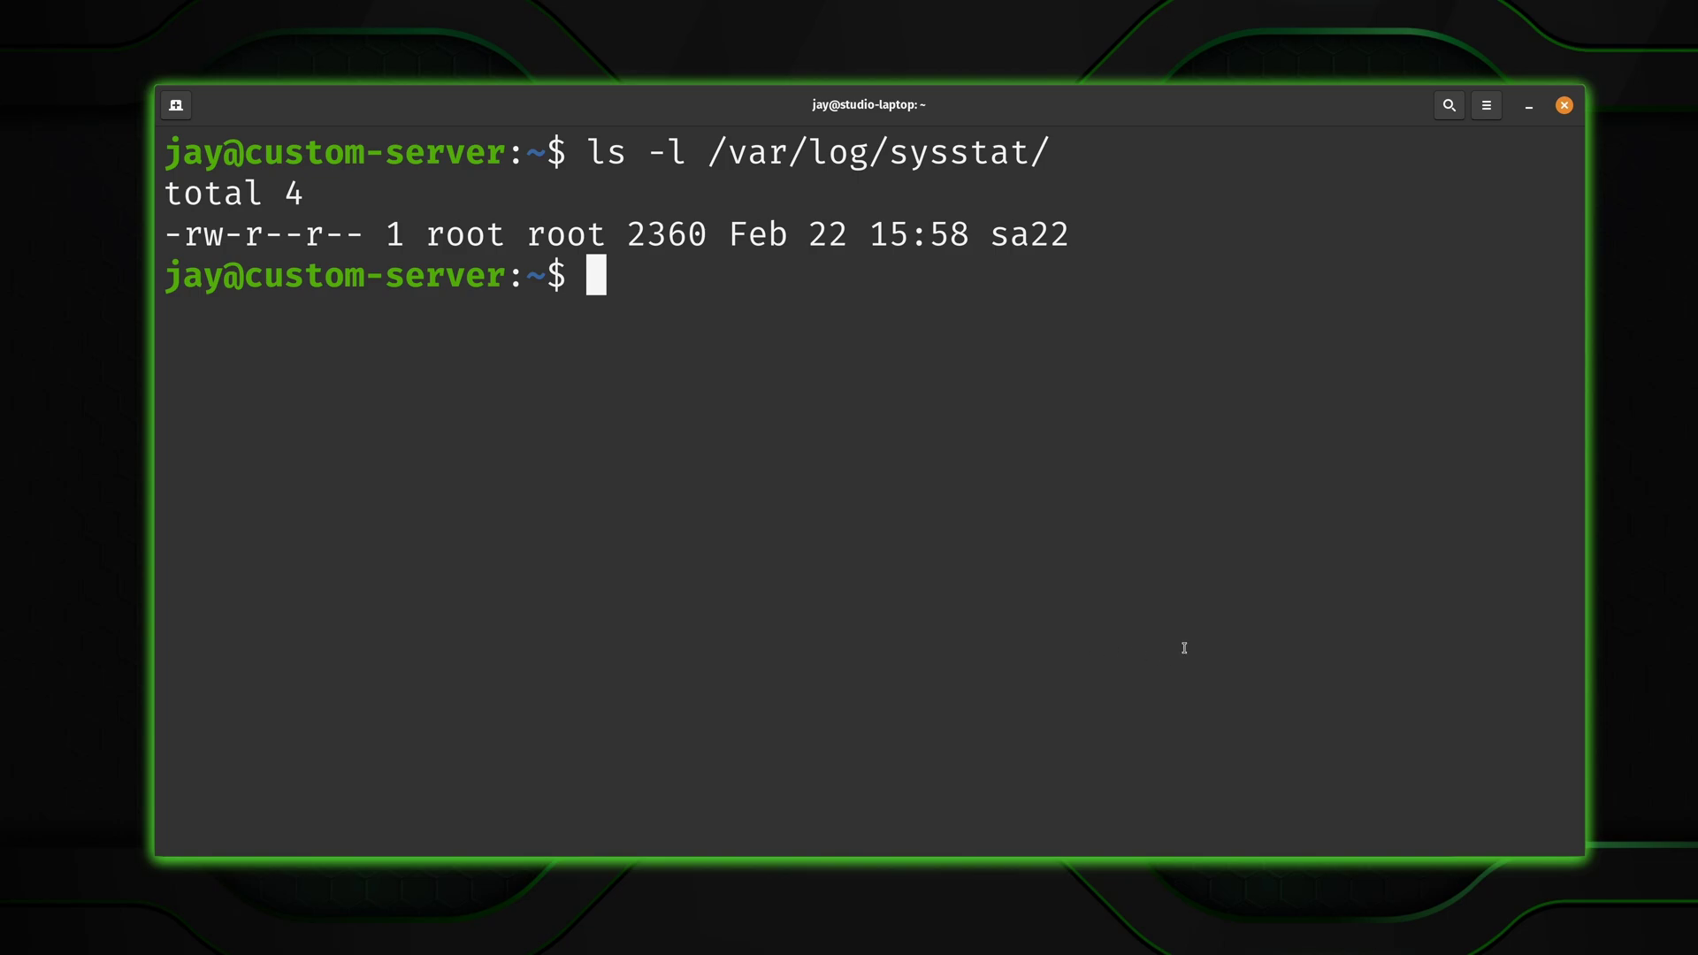
drag(993, 230, 1111, 246)
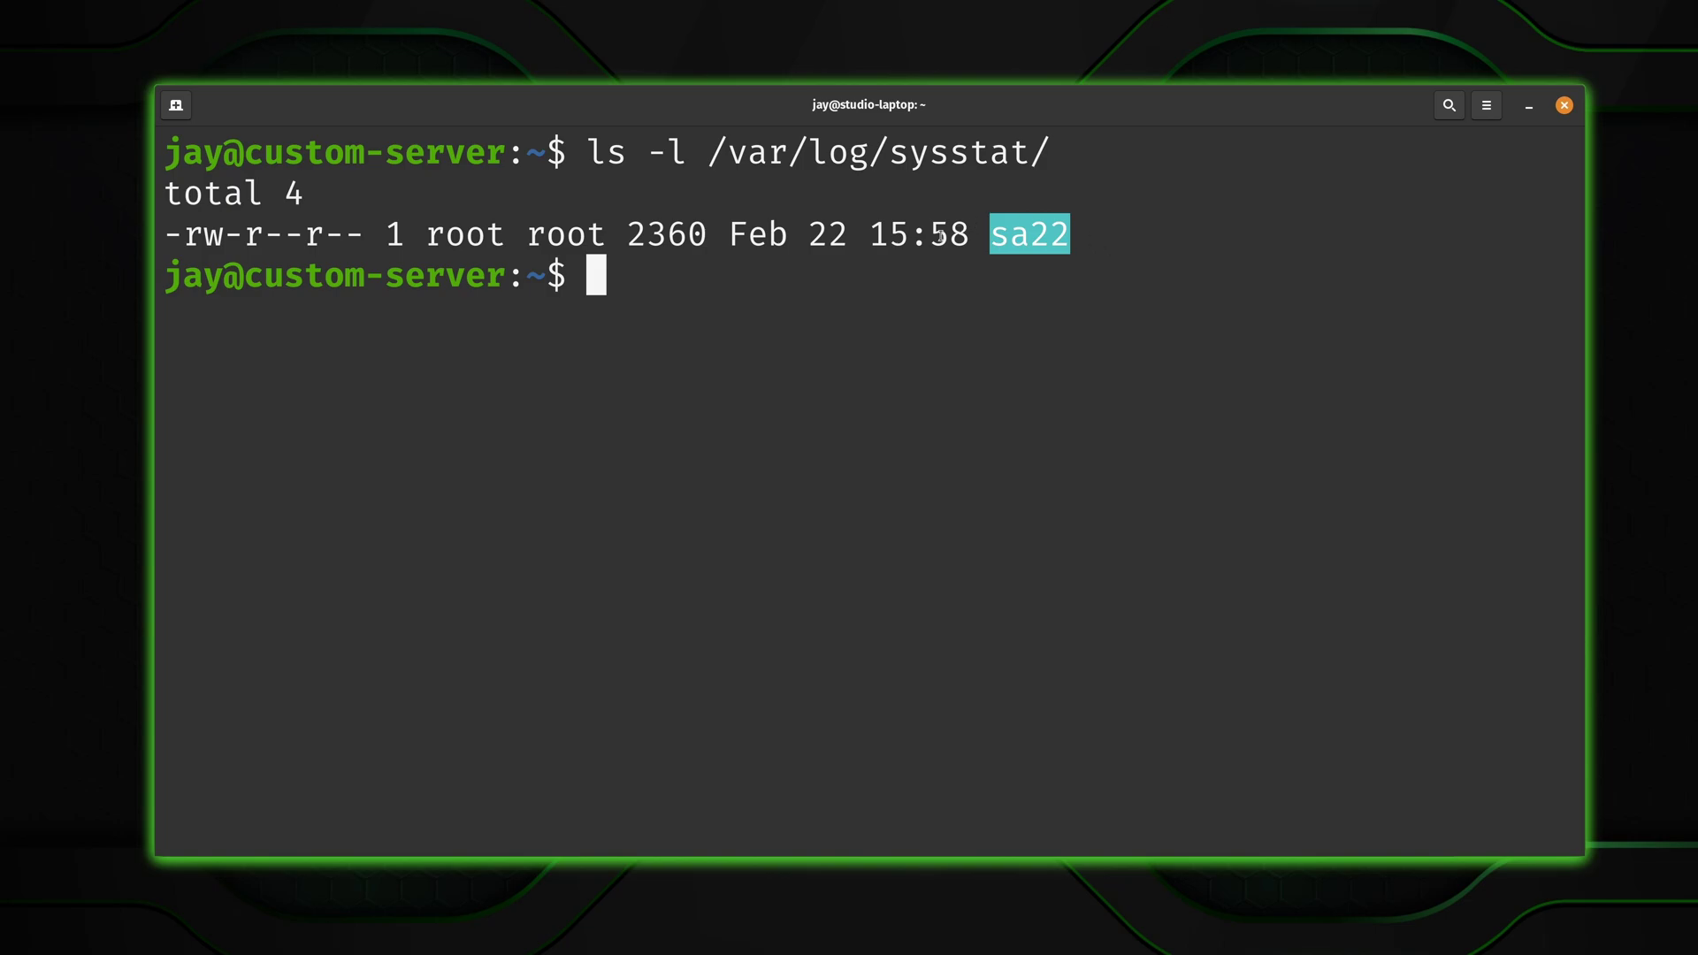
drag(939, 235, 967, 235)
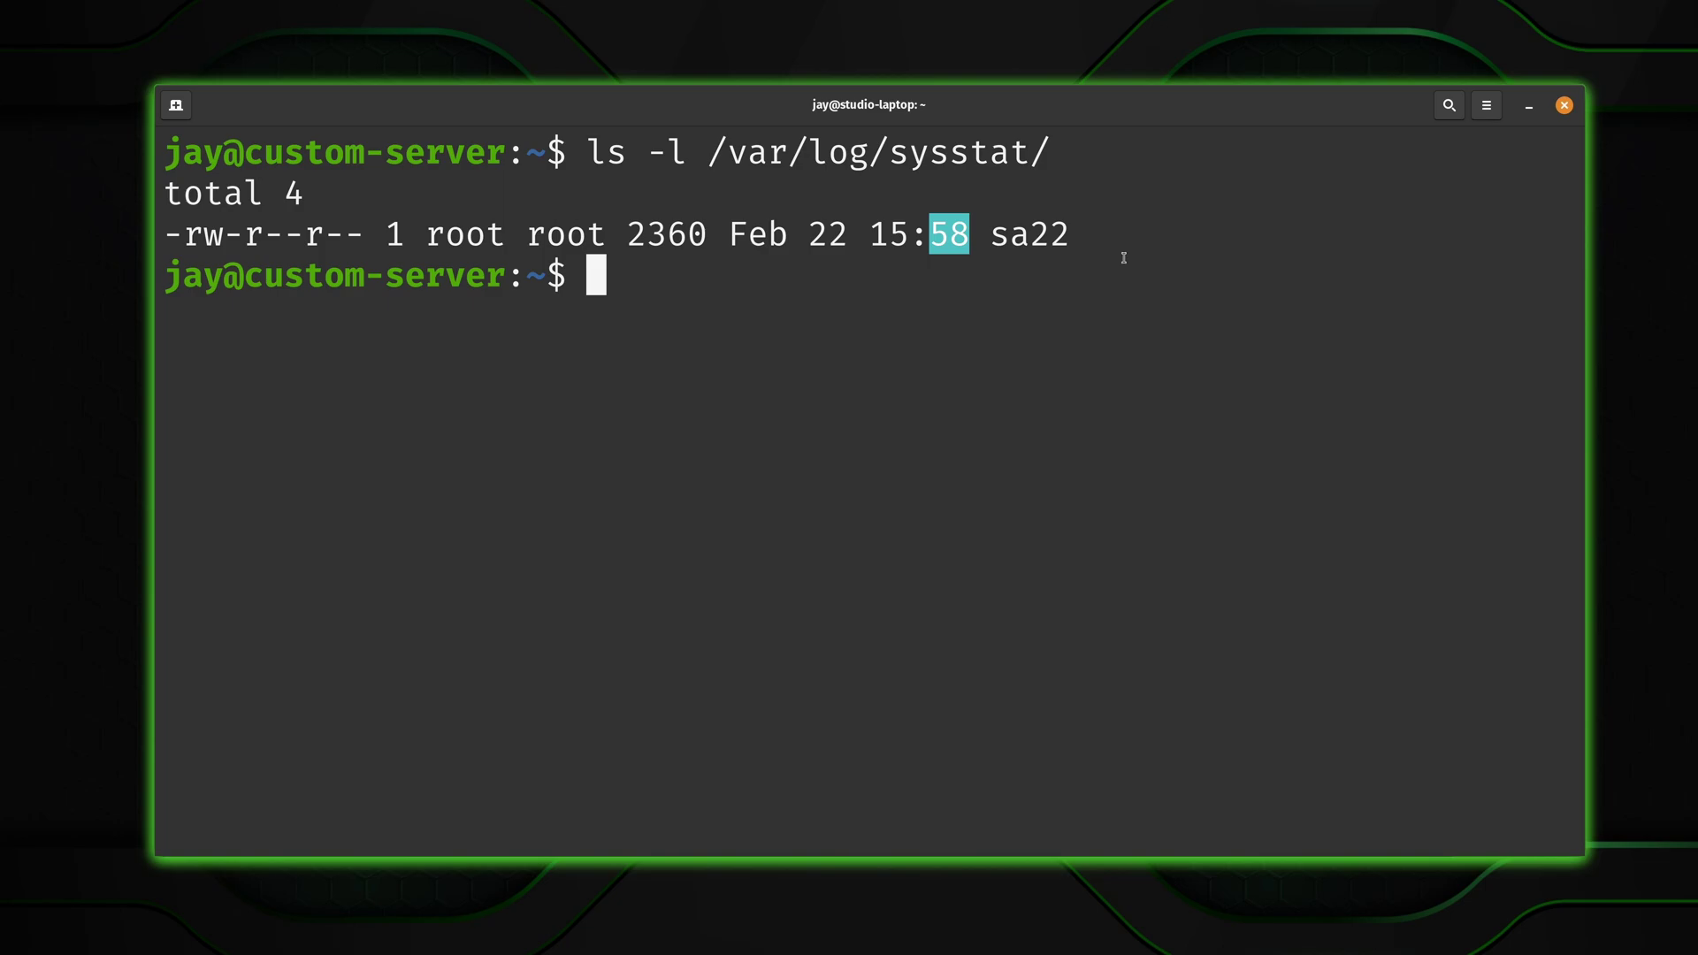
click(1150, 239)
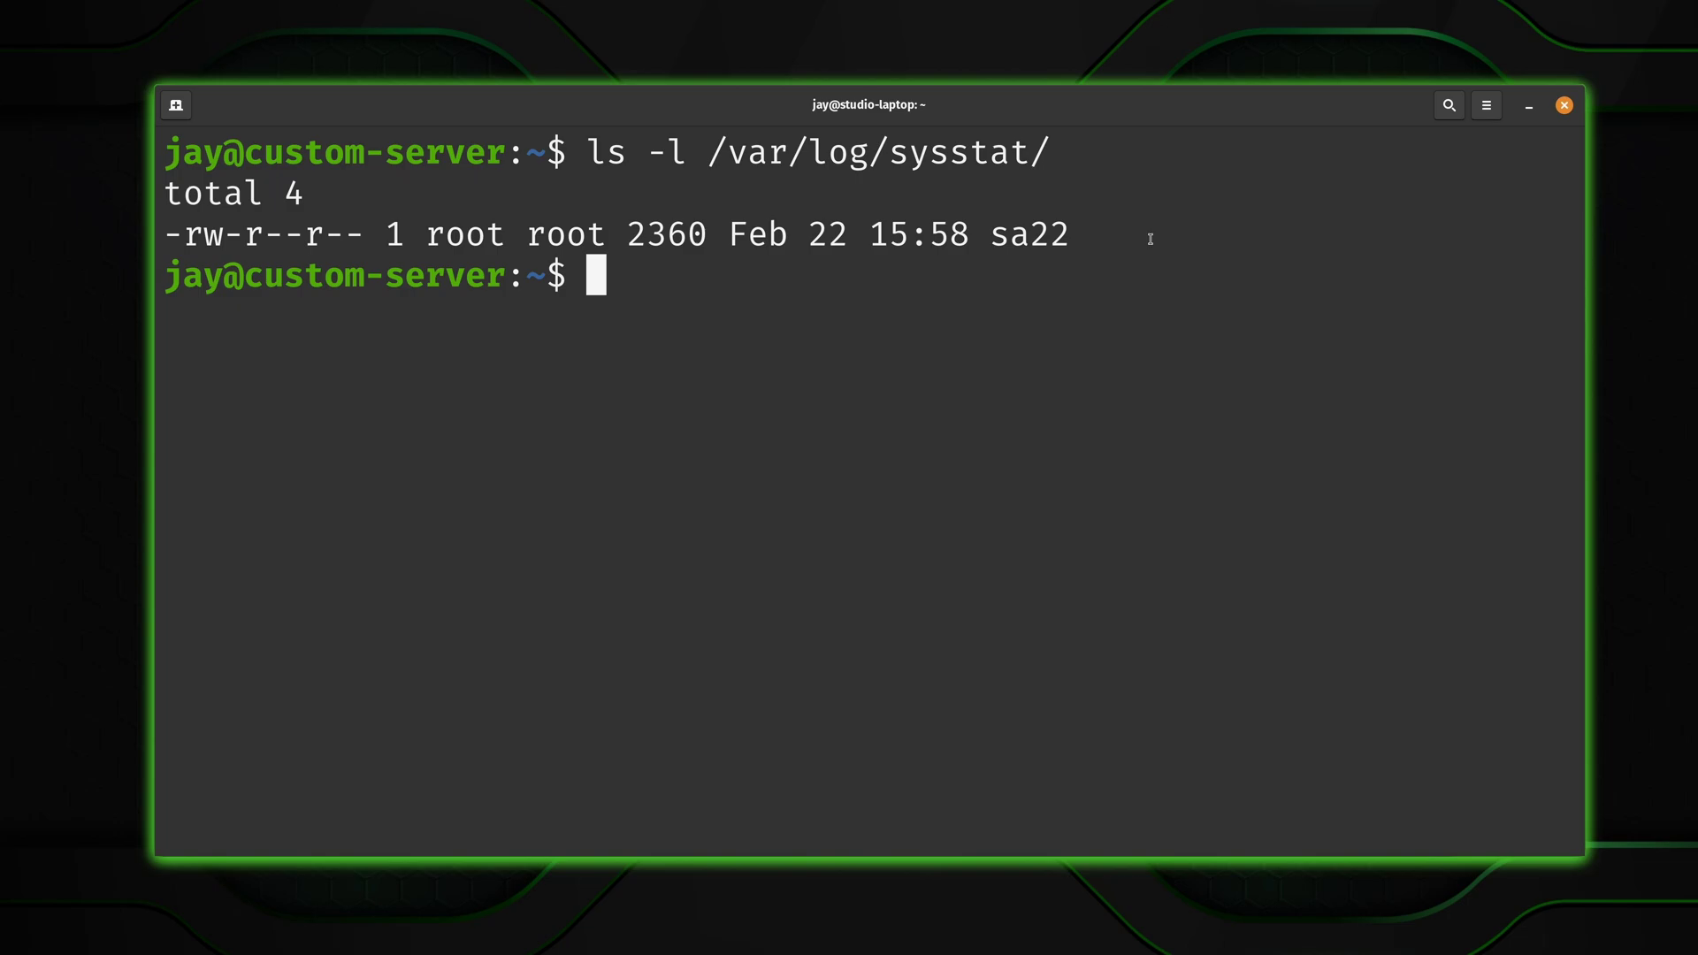
key(ctrl+l)
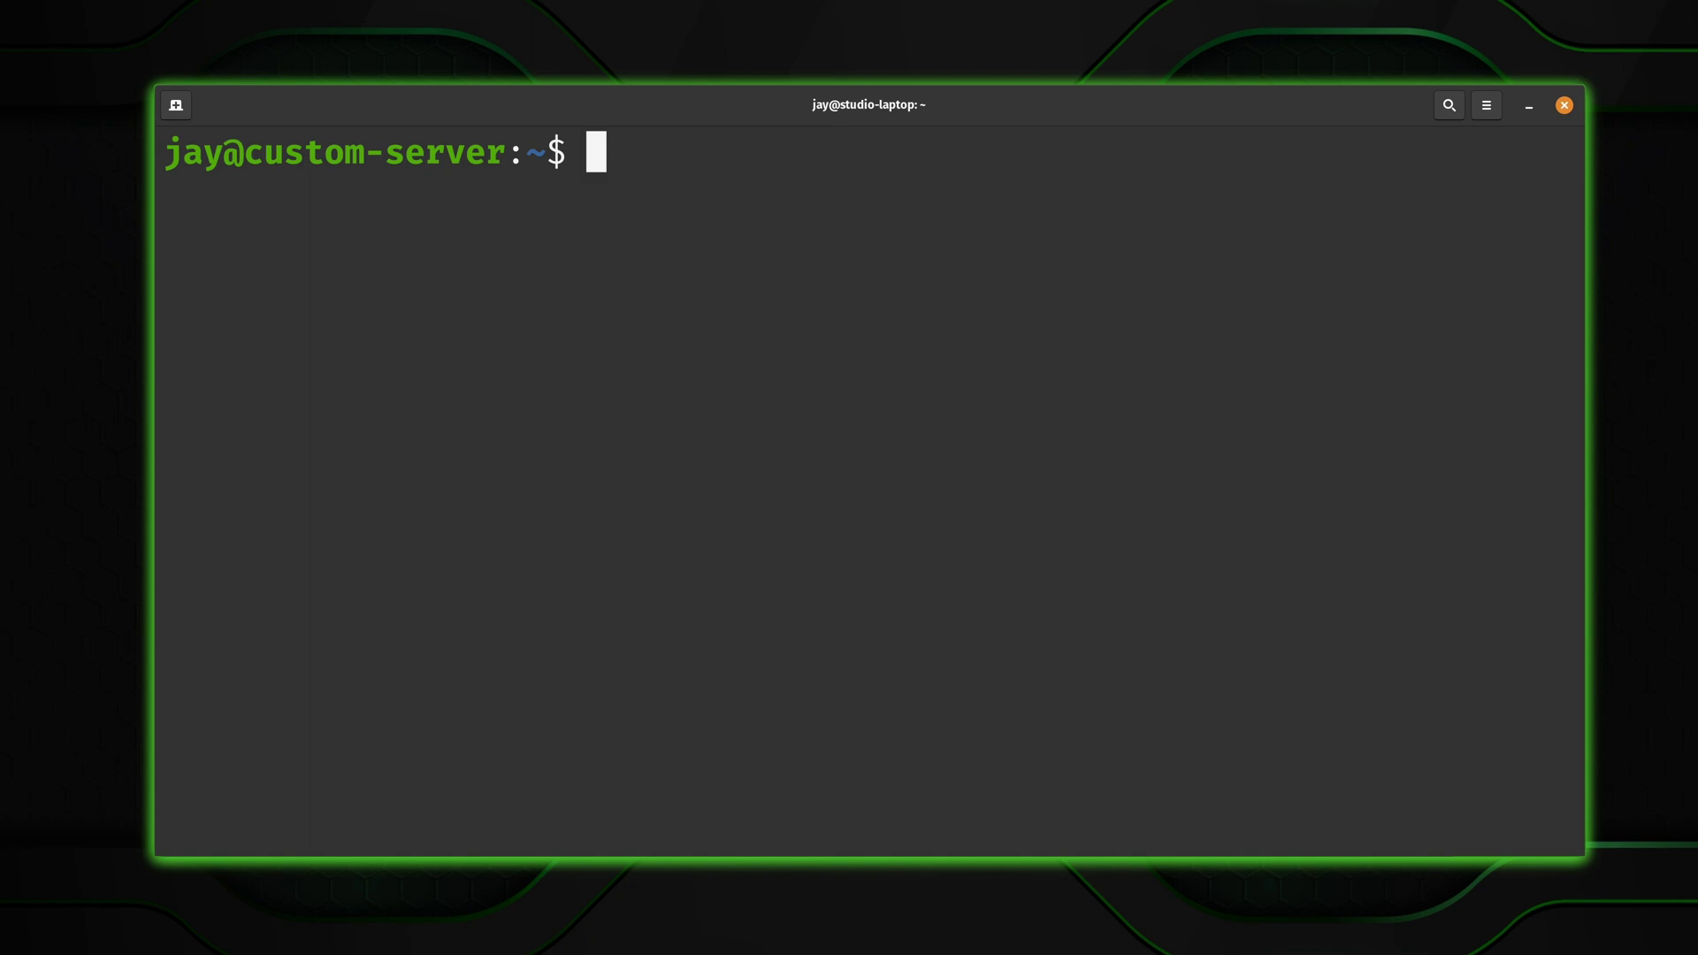
text(sudo )
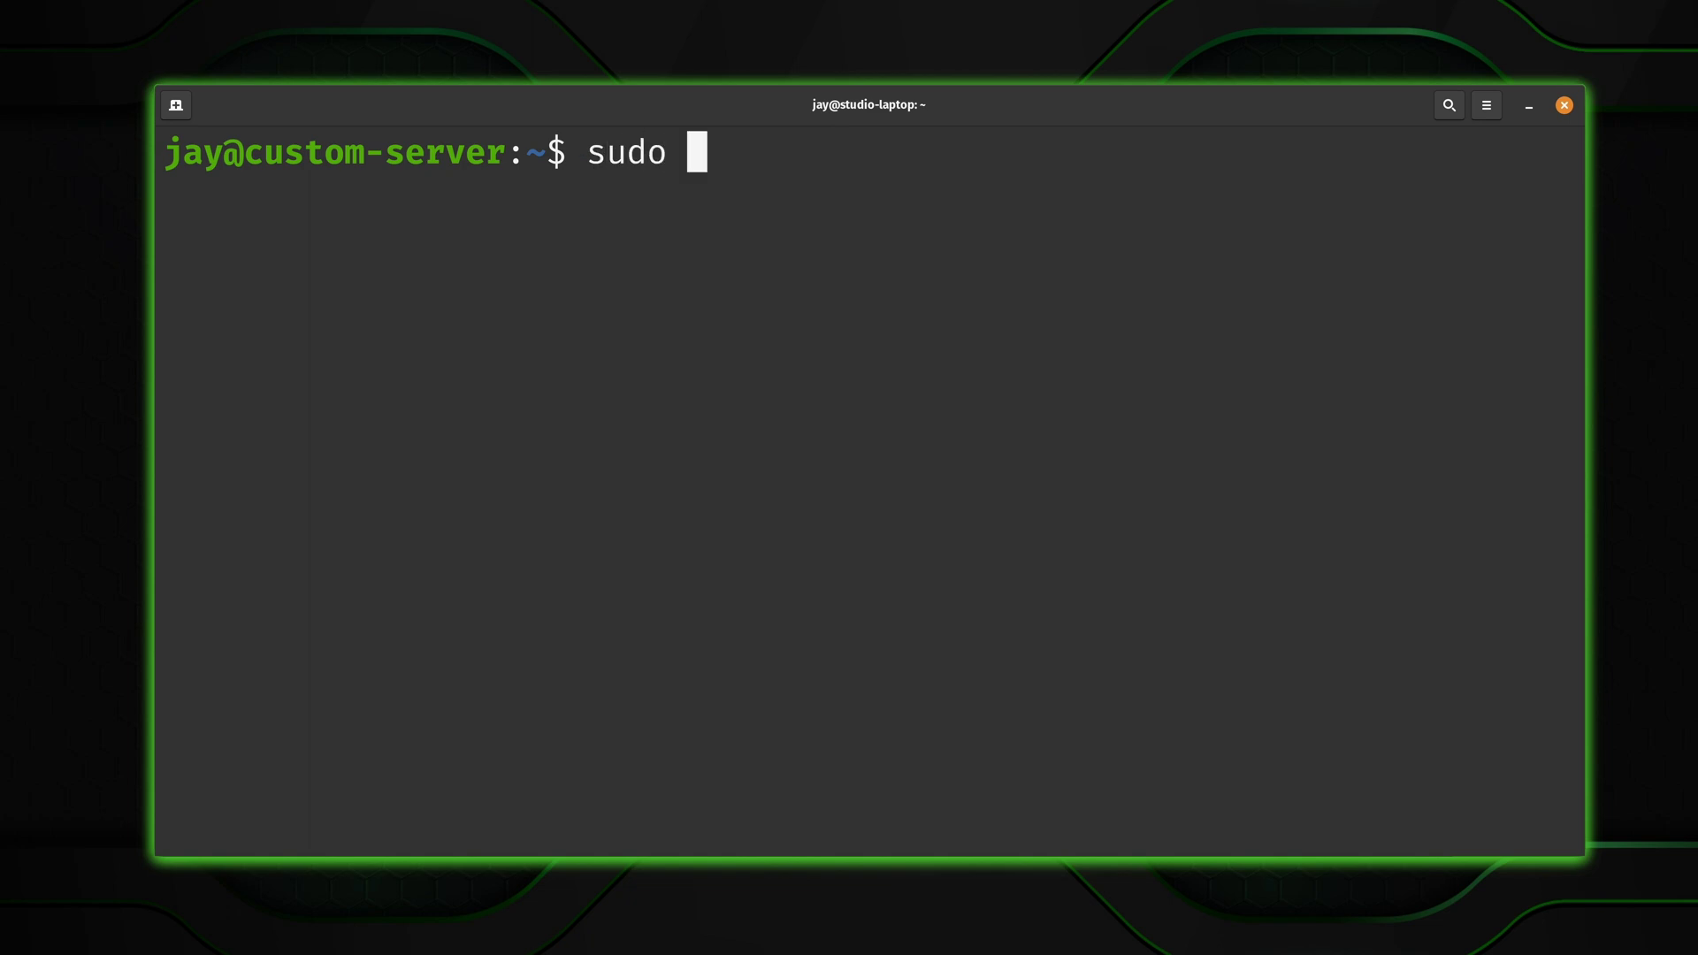
text(sar)
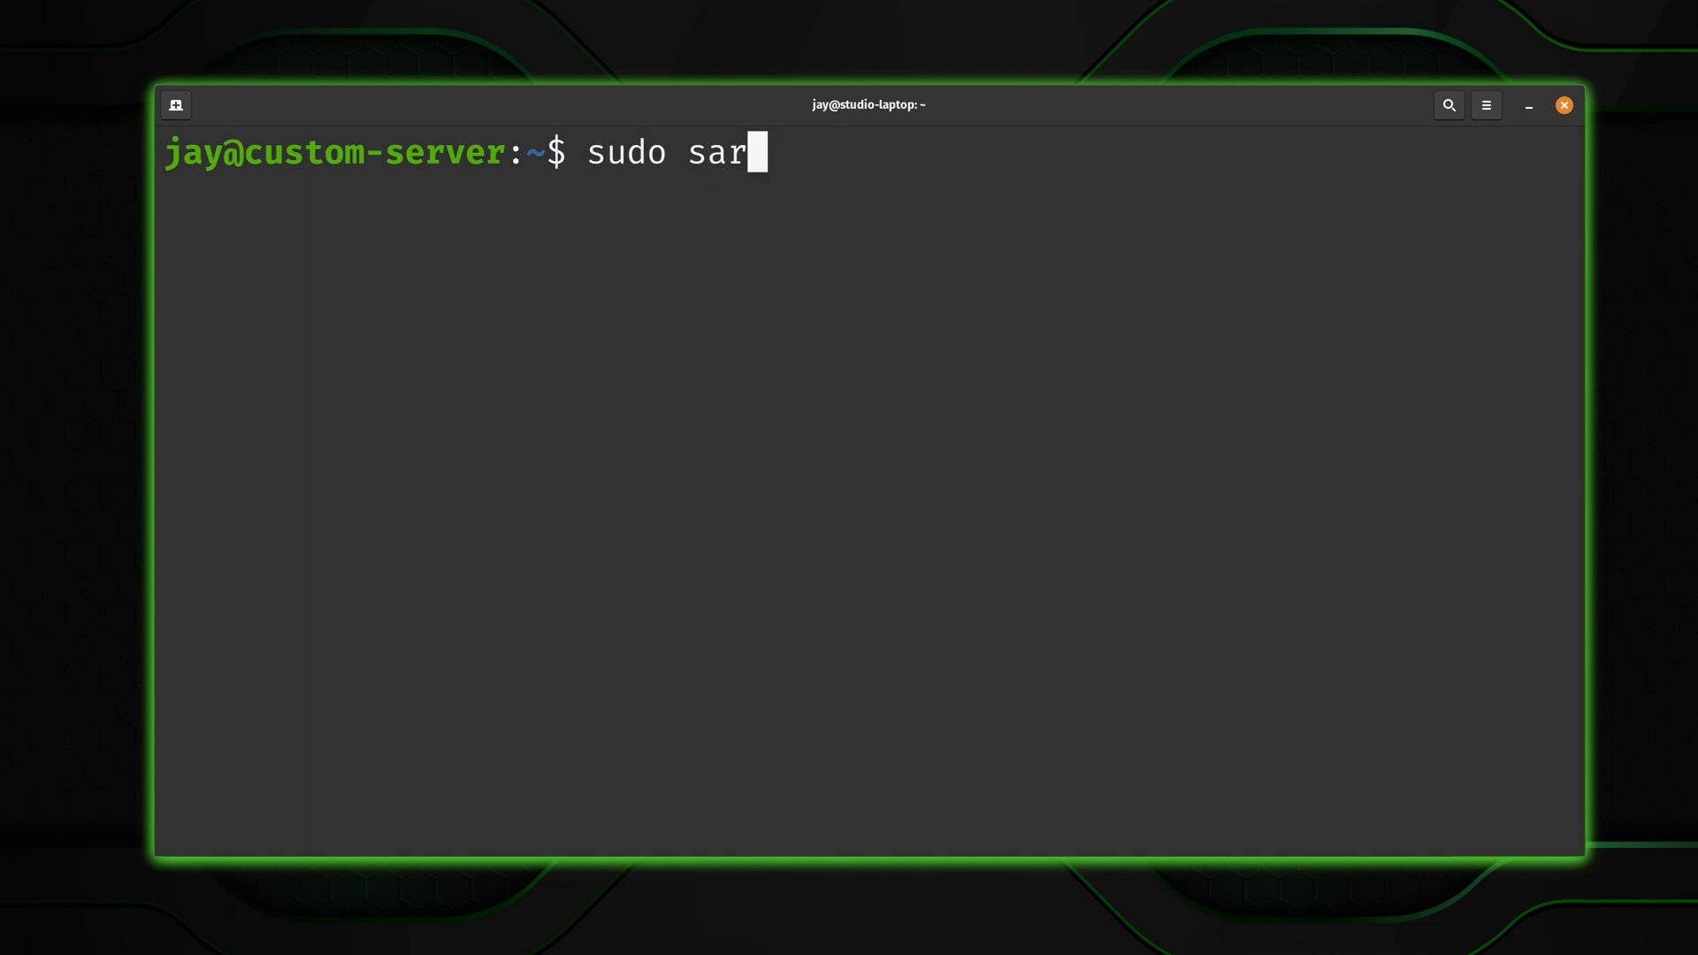
text( -u )
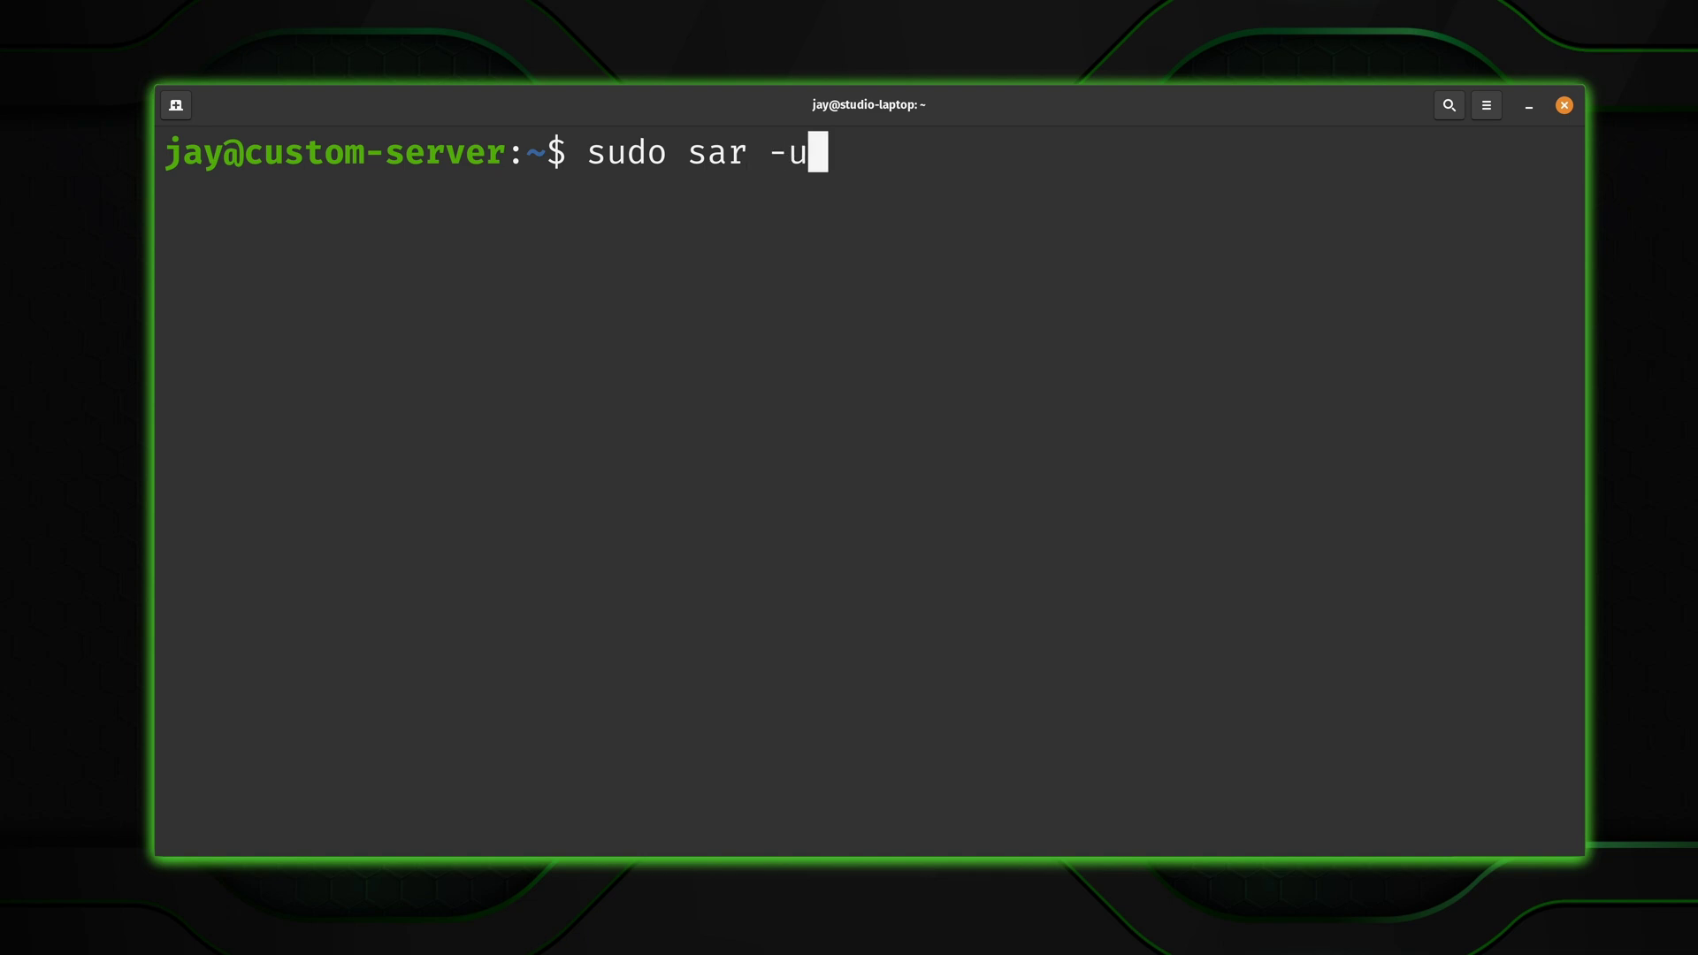
text(-f)
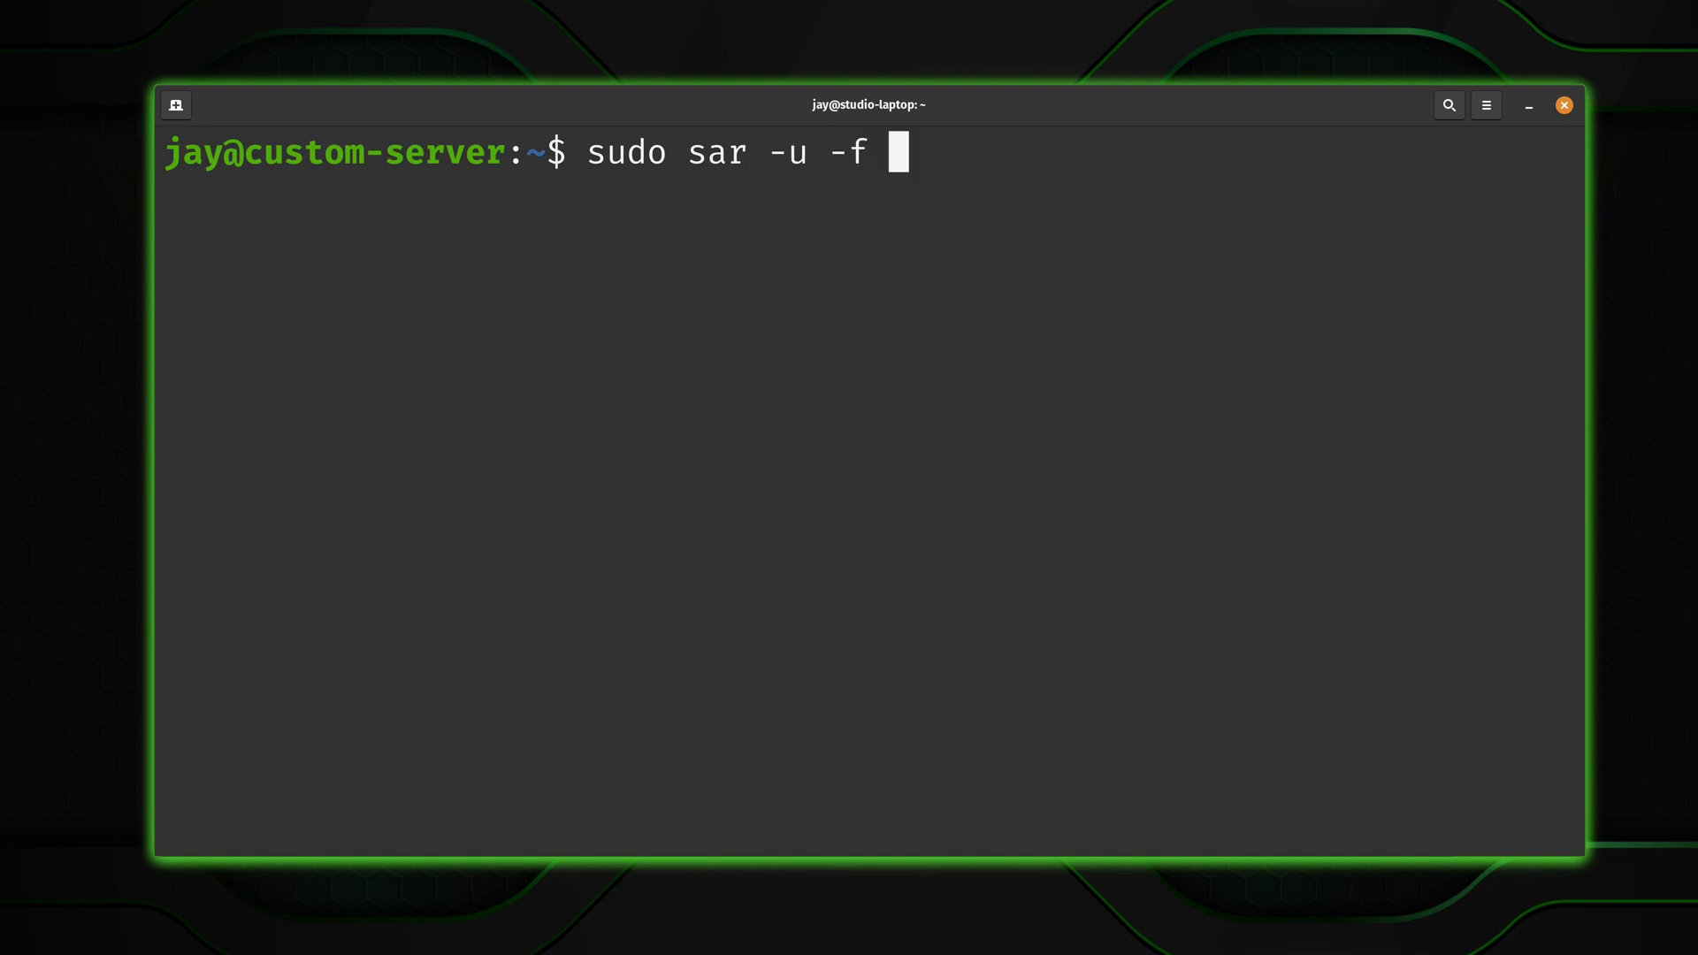
text( /var/)
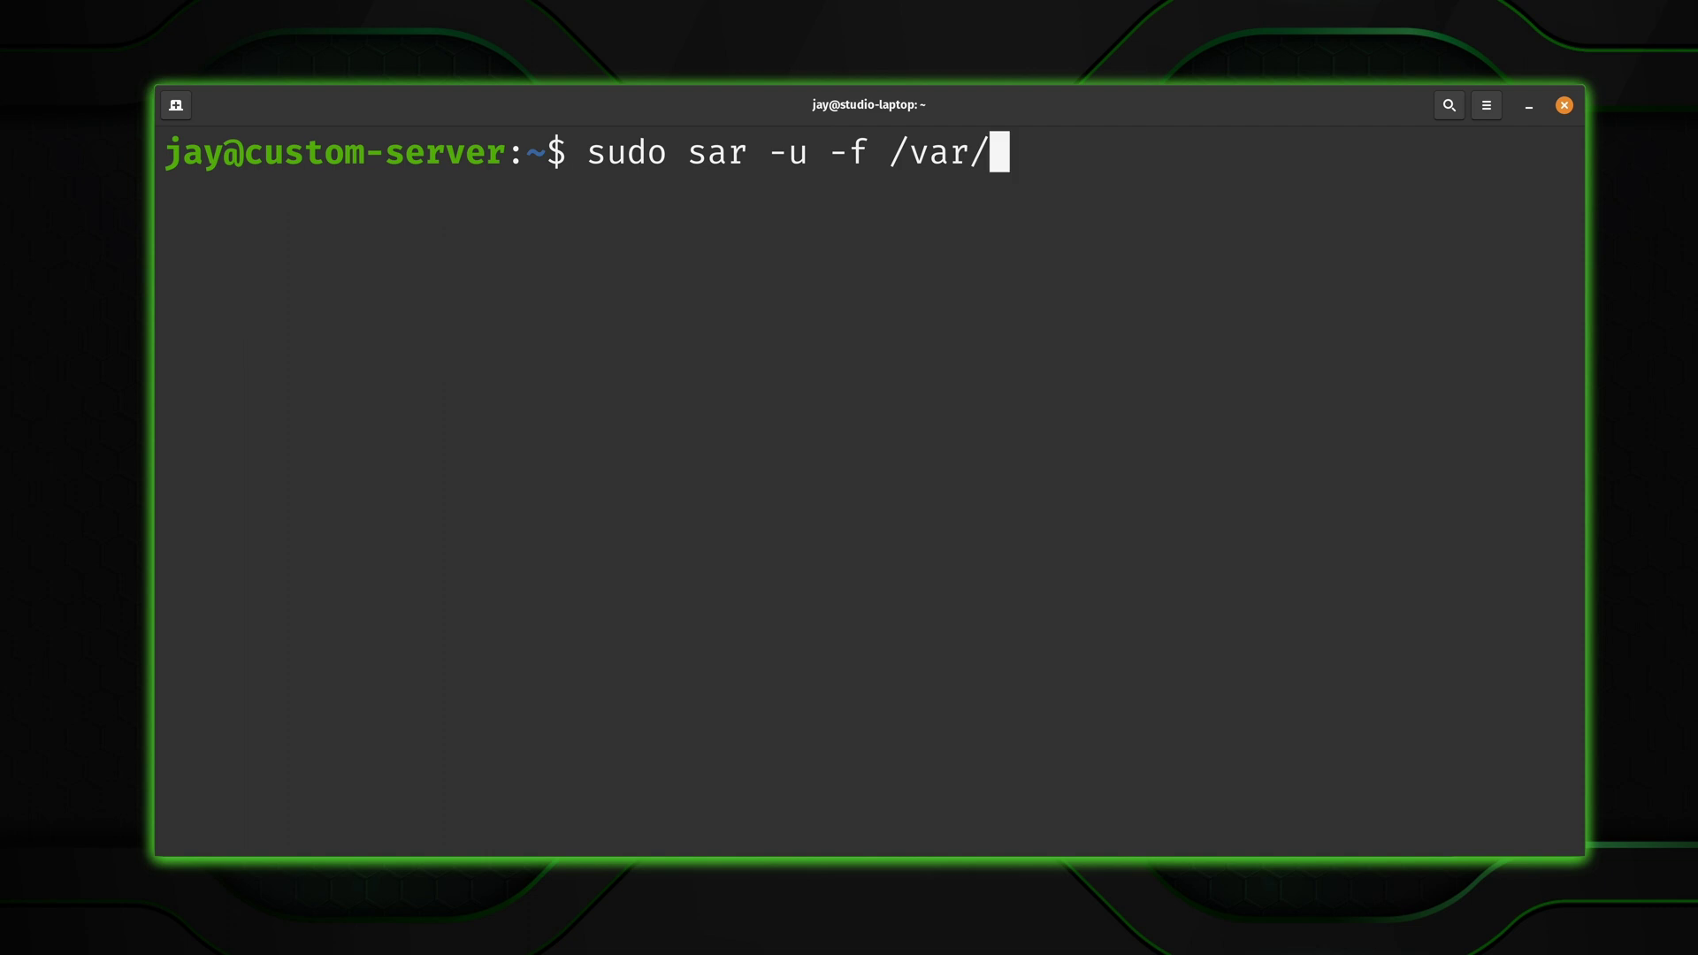
text(l)
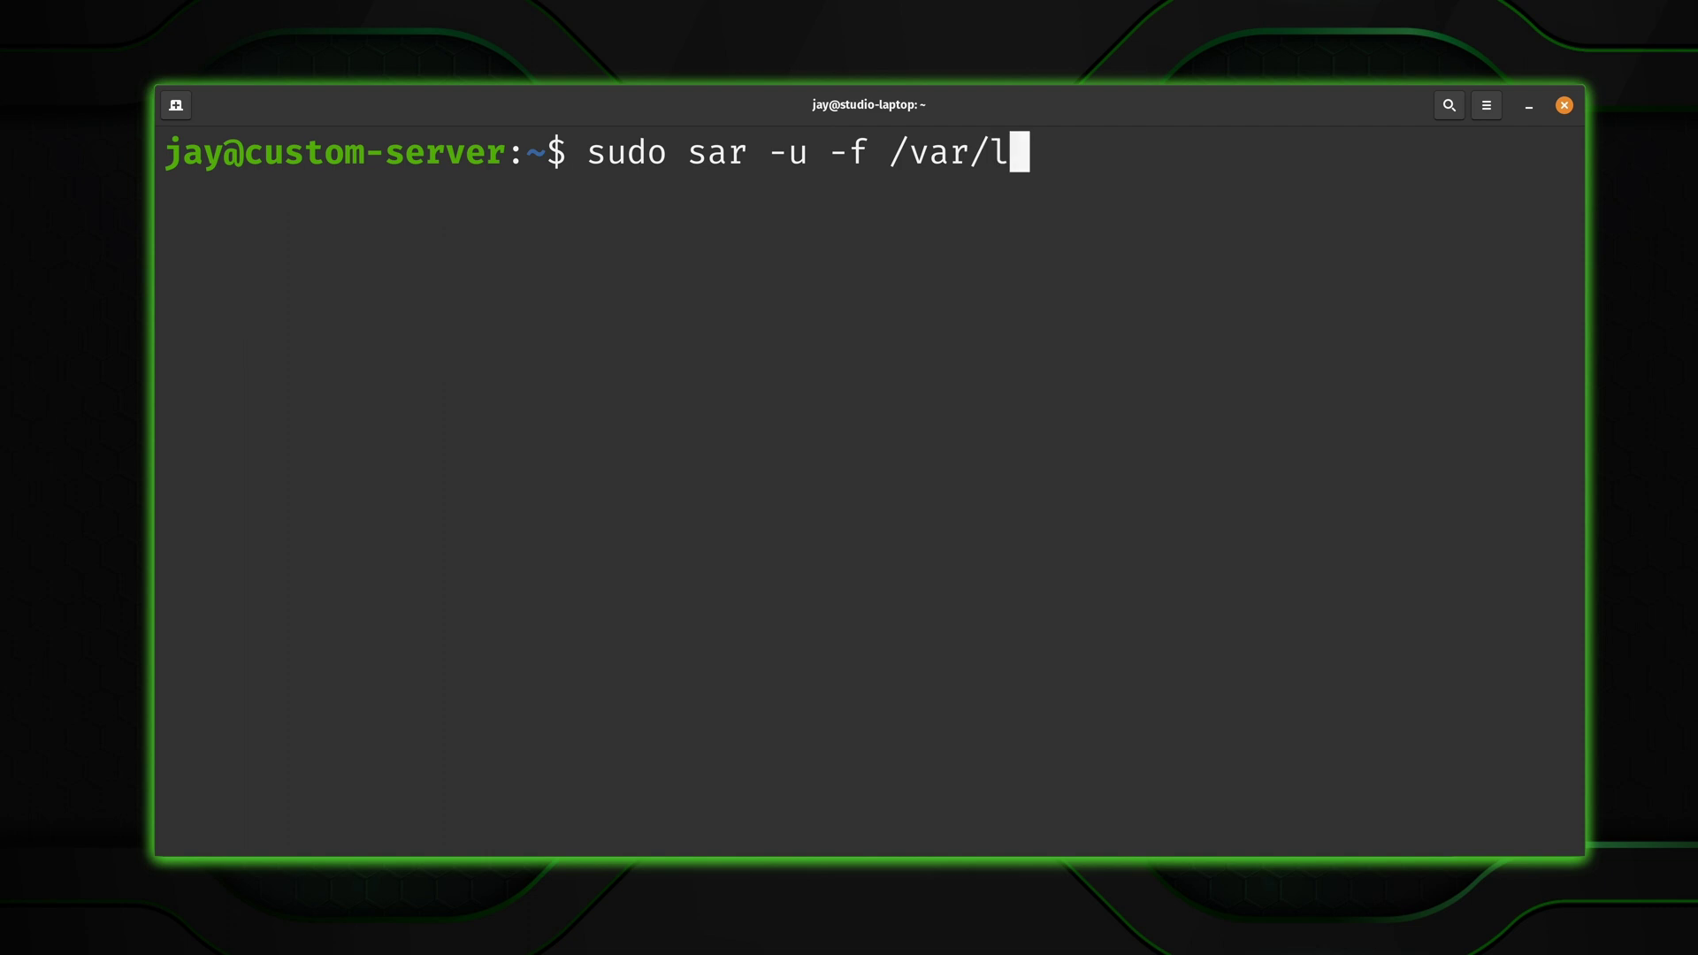
text(og/sys)
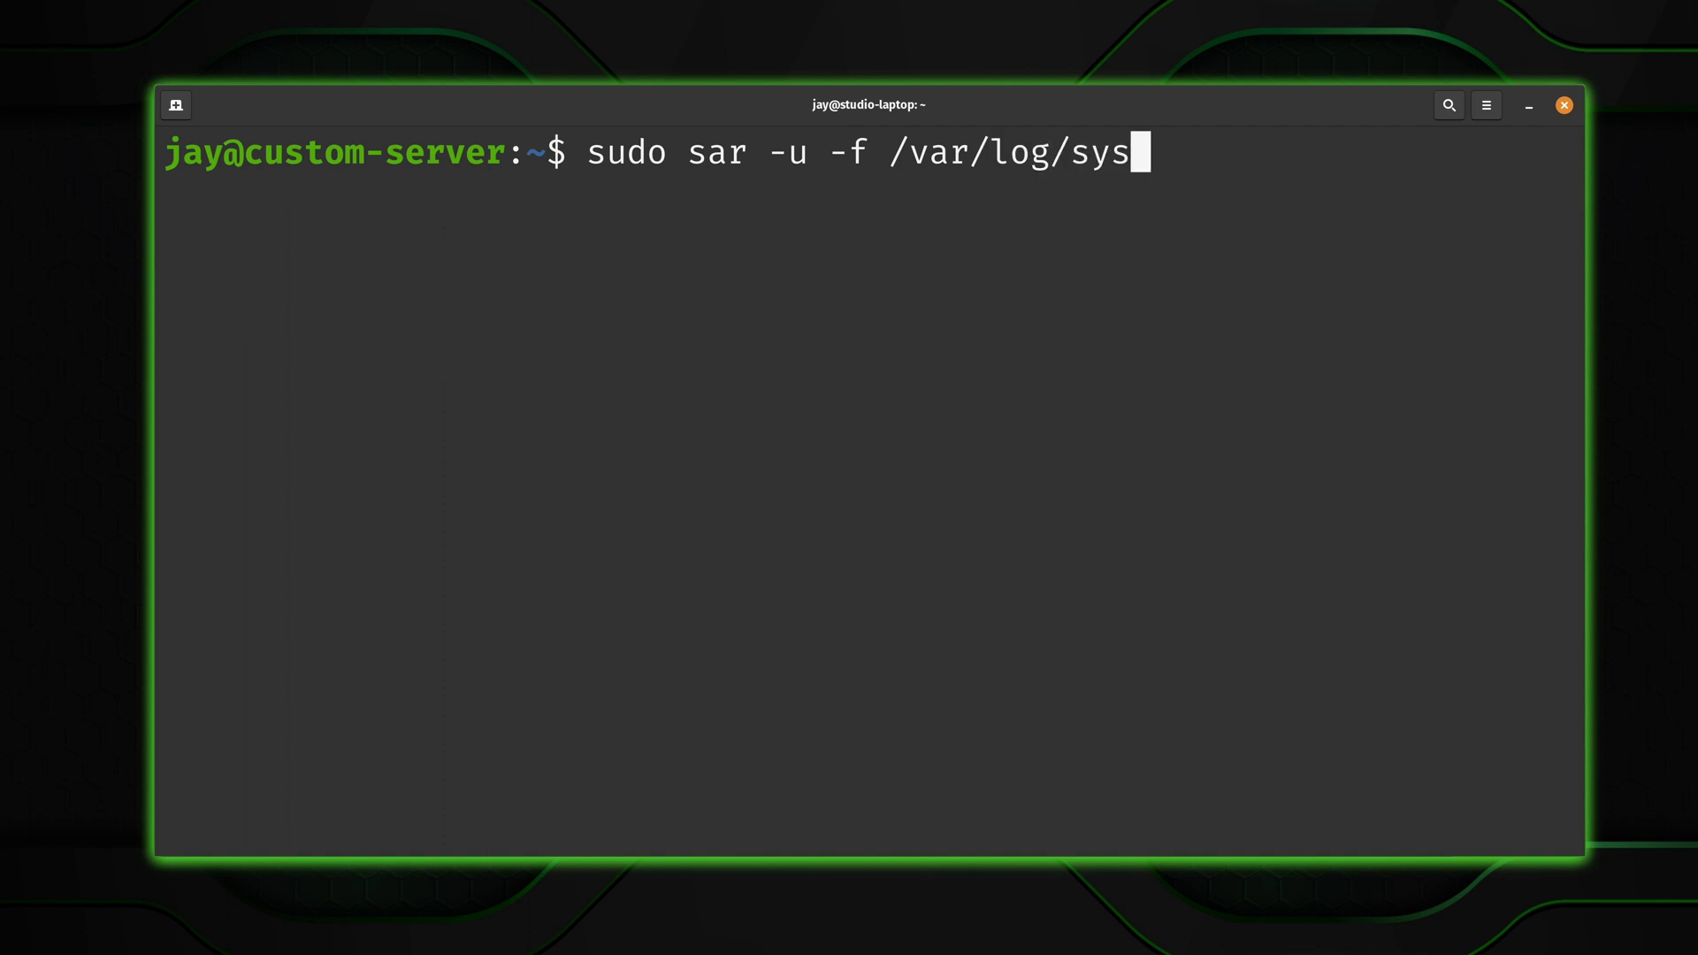
text(stat/sa22)
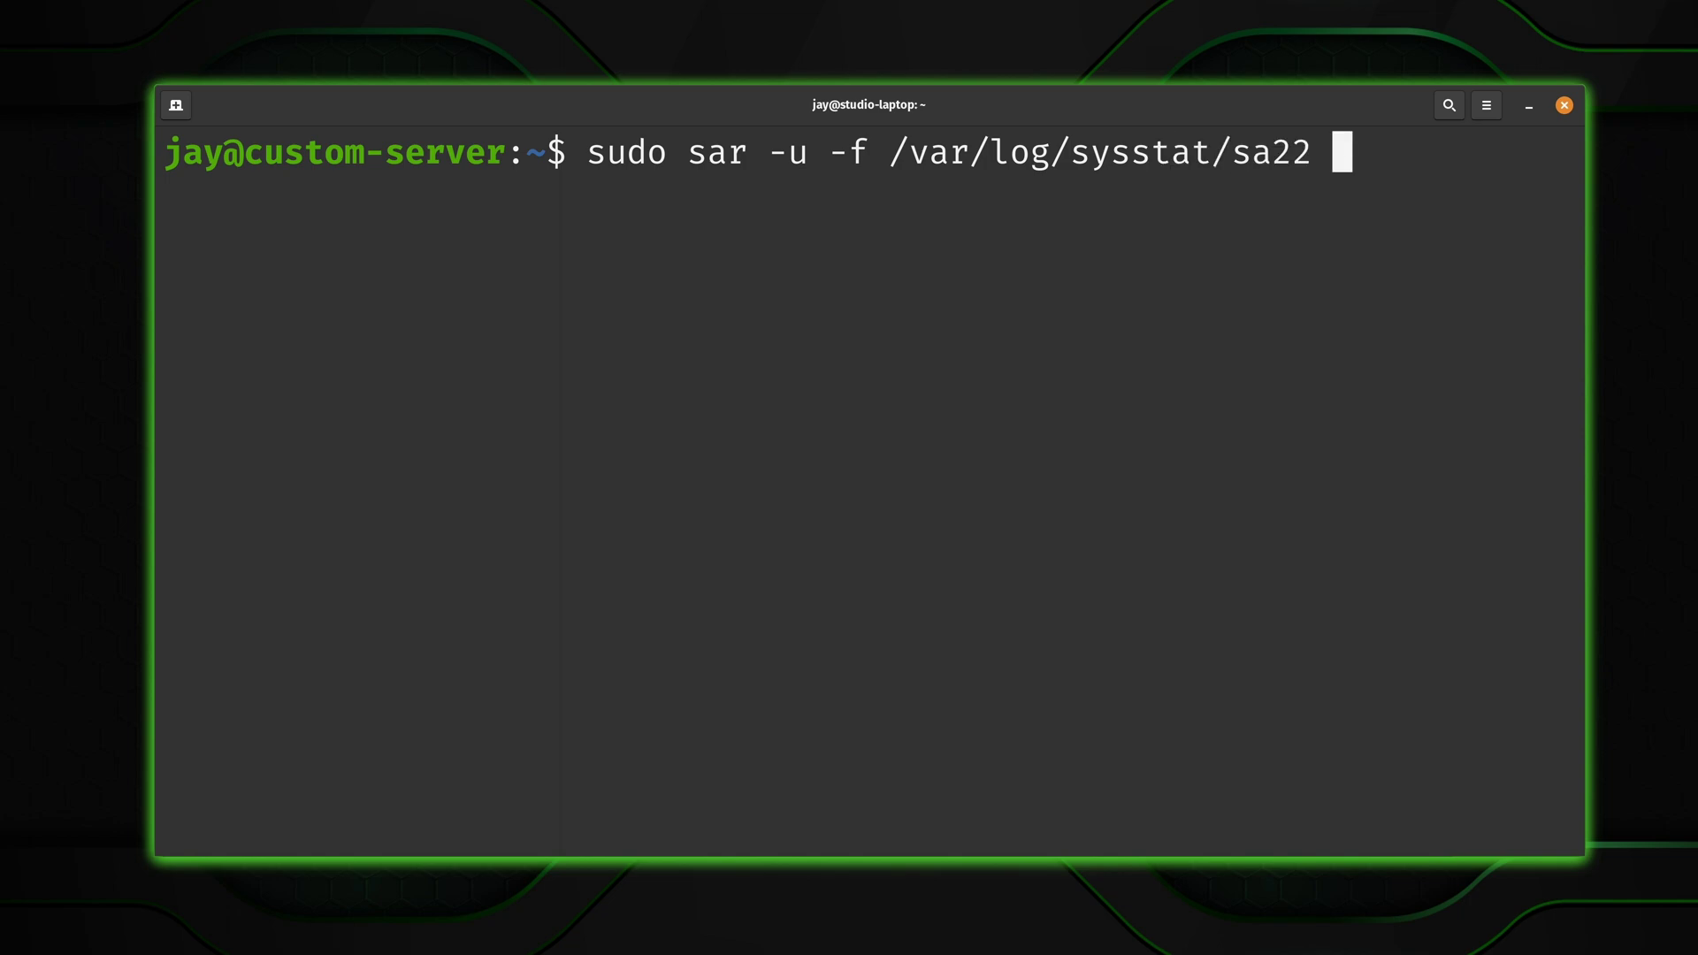
- Show the sar -u CPU report from sa22 in smaller text, highlighting its date, kernel and 04:00:01 PM row
drag(1272, 153, 1313, 155)
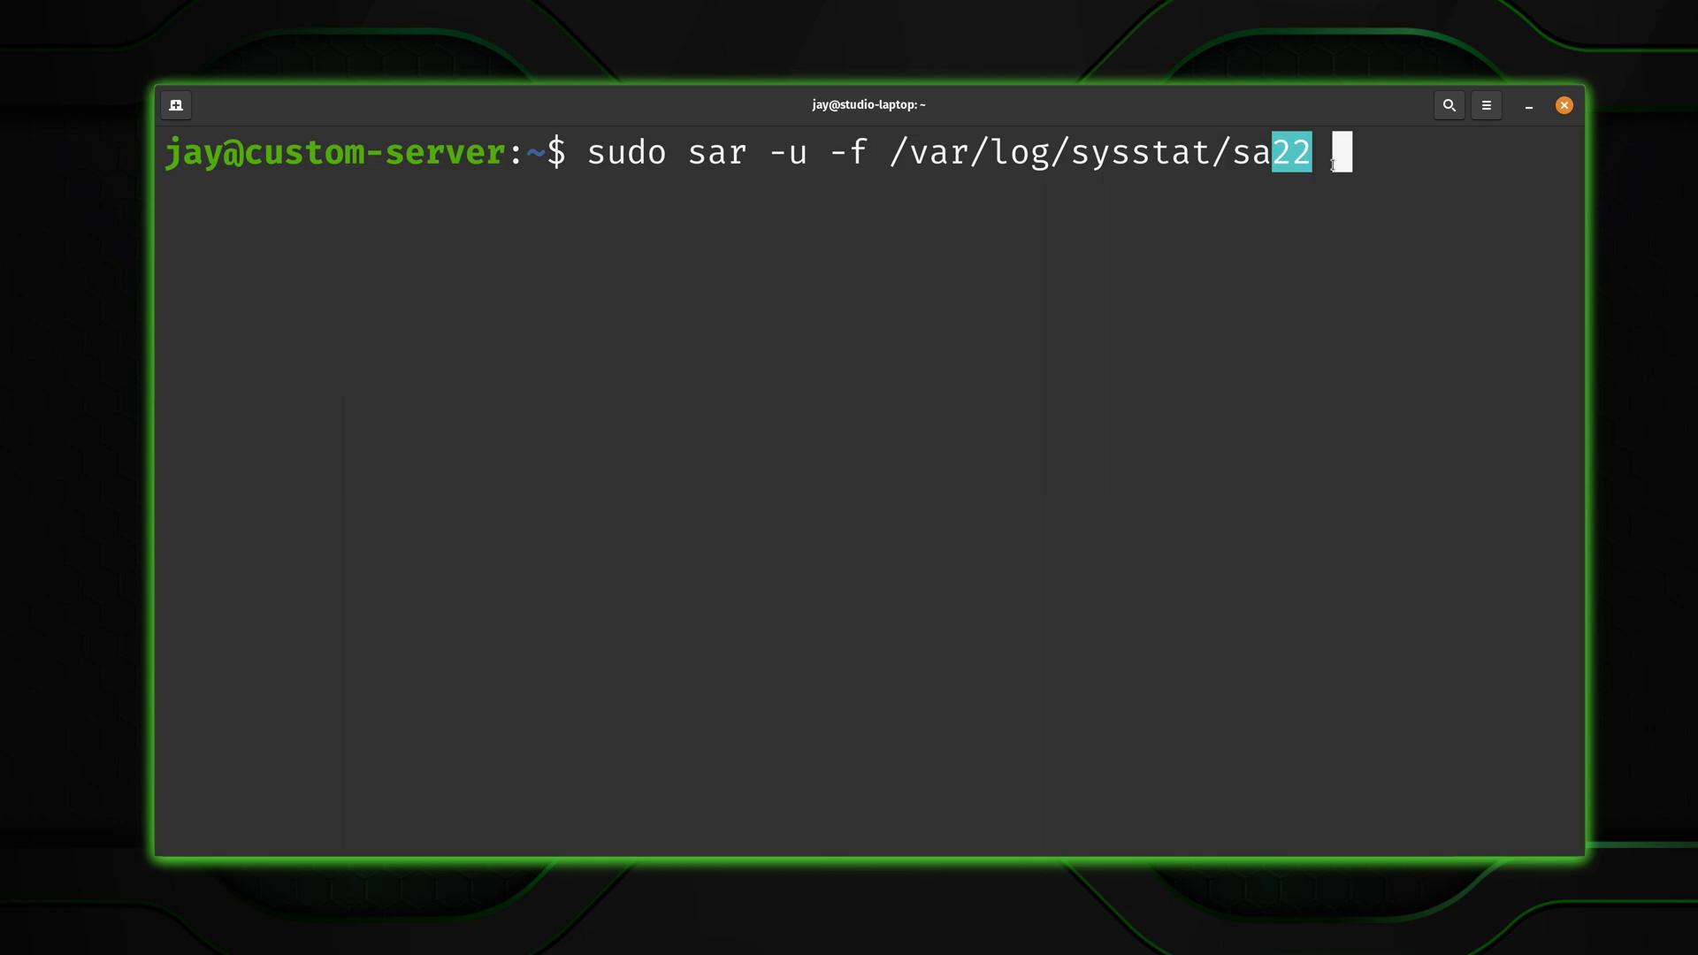
key(Return)
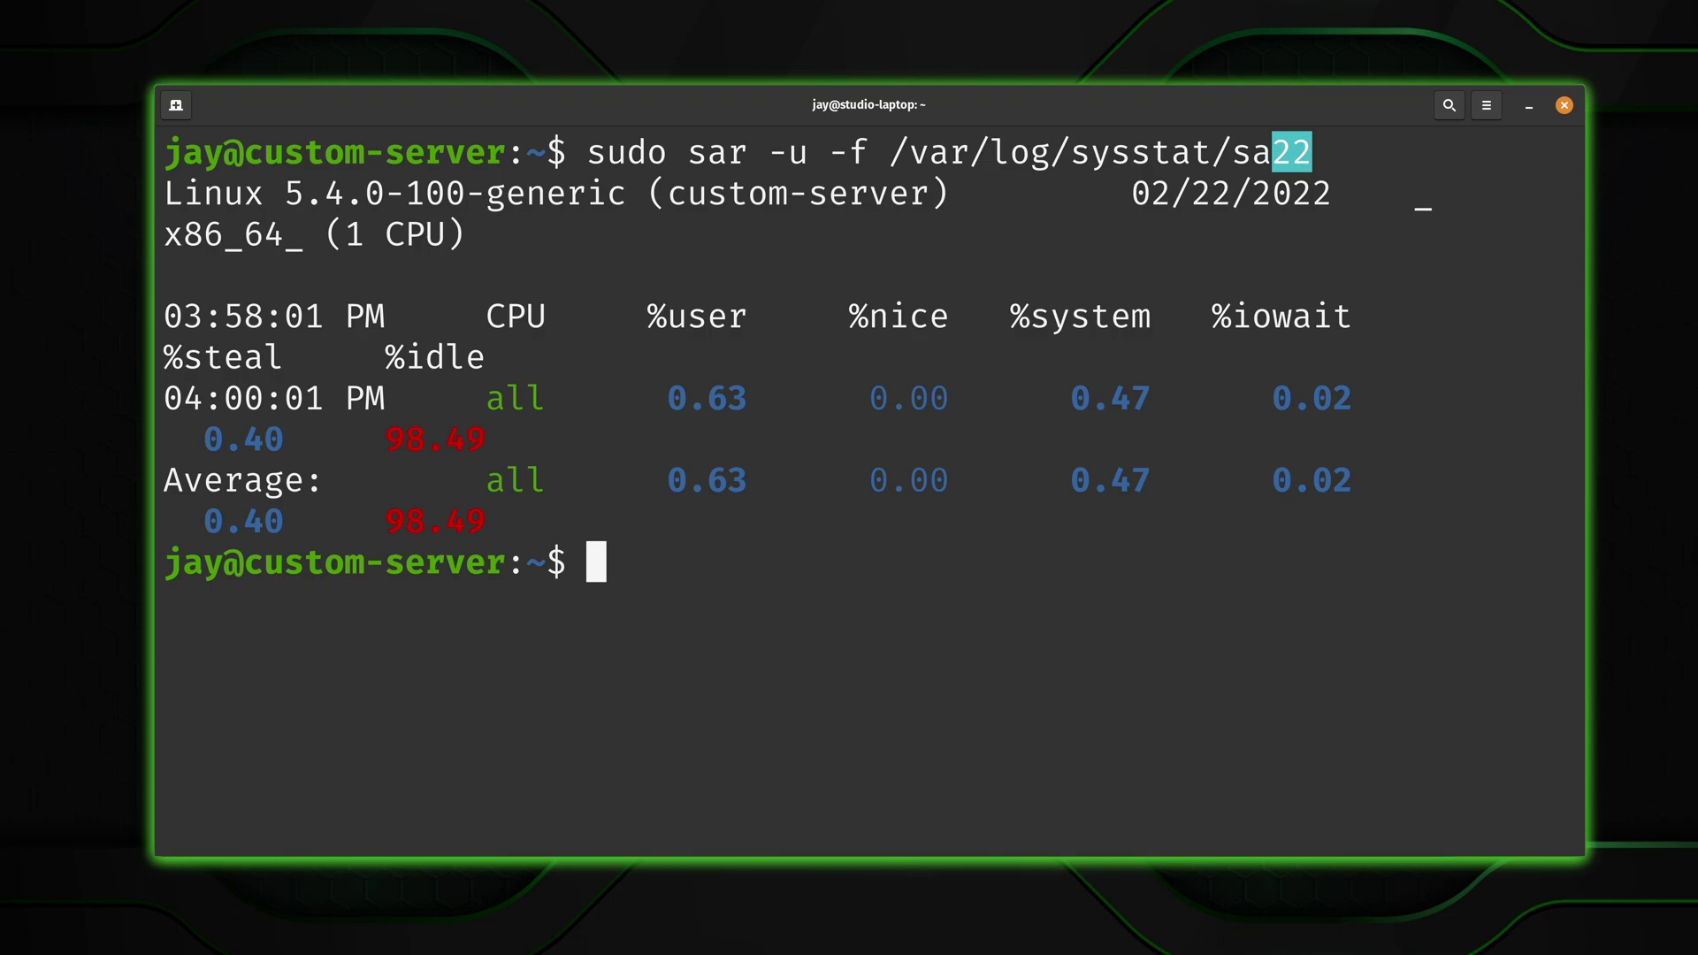
drag(1331, 196, 1131, 195)
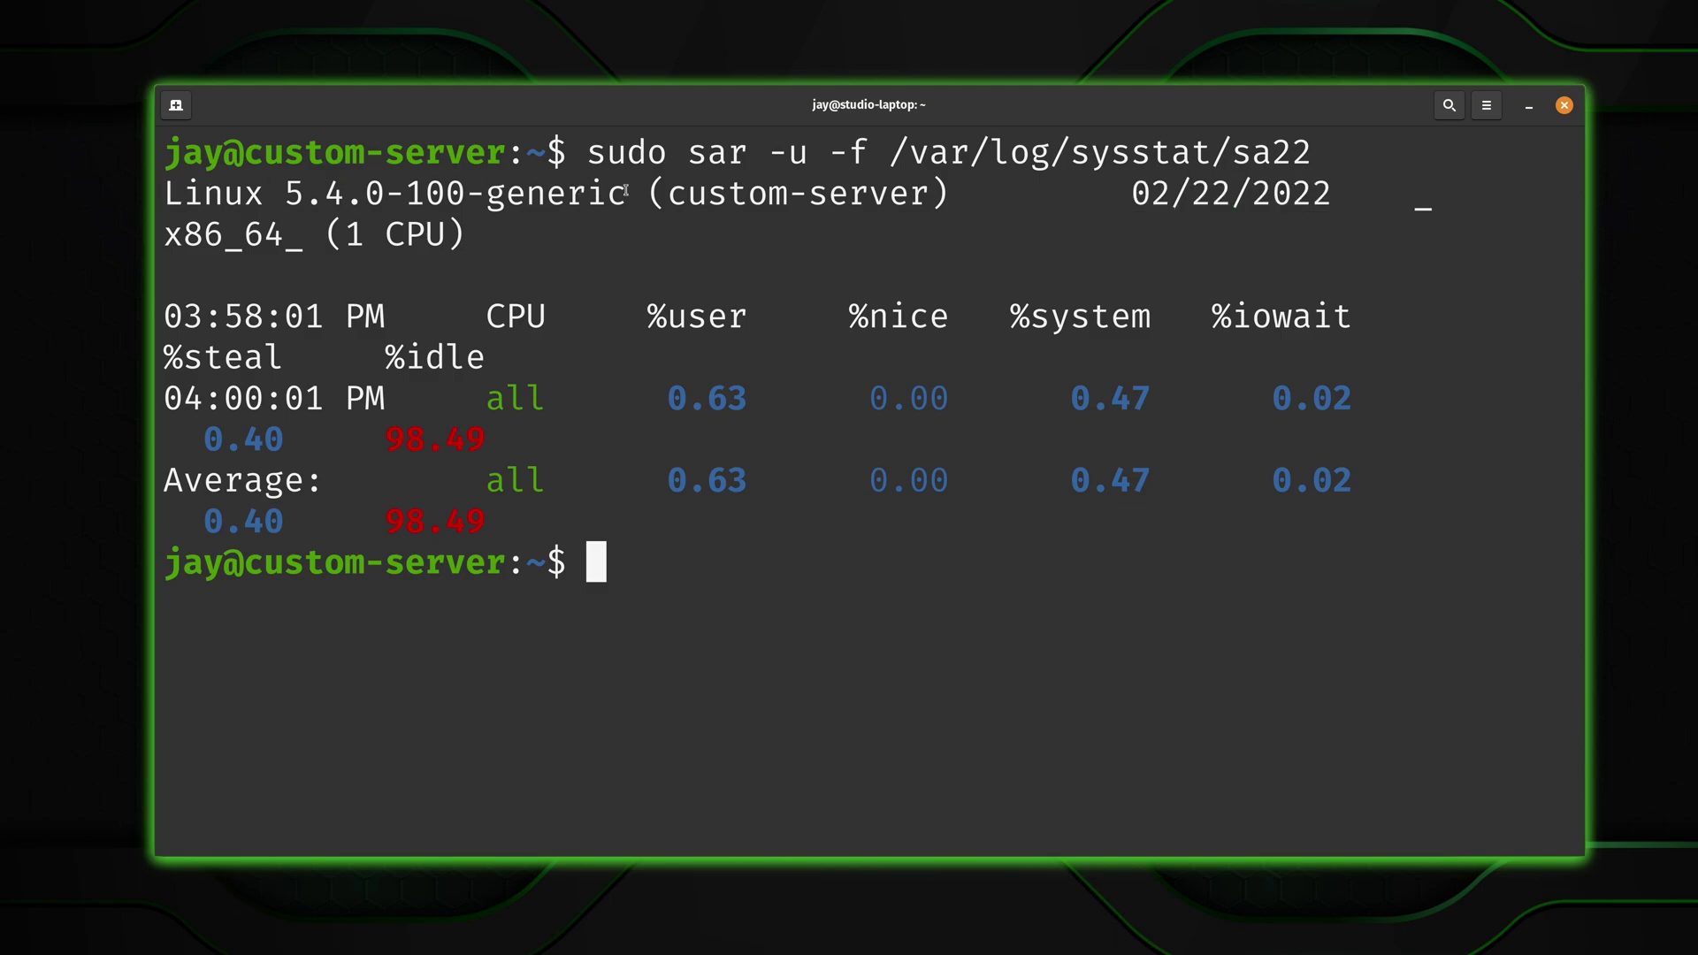
drag(626, 196, 163, 196)
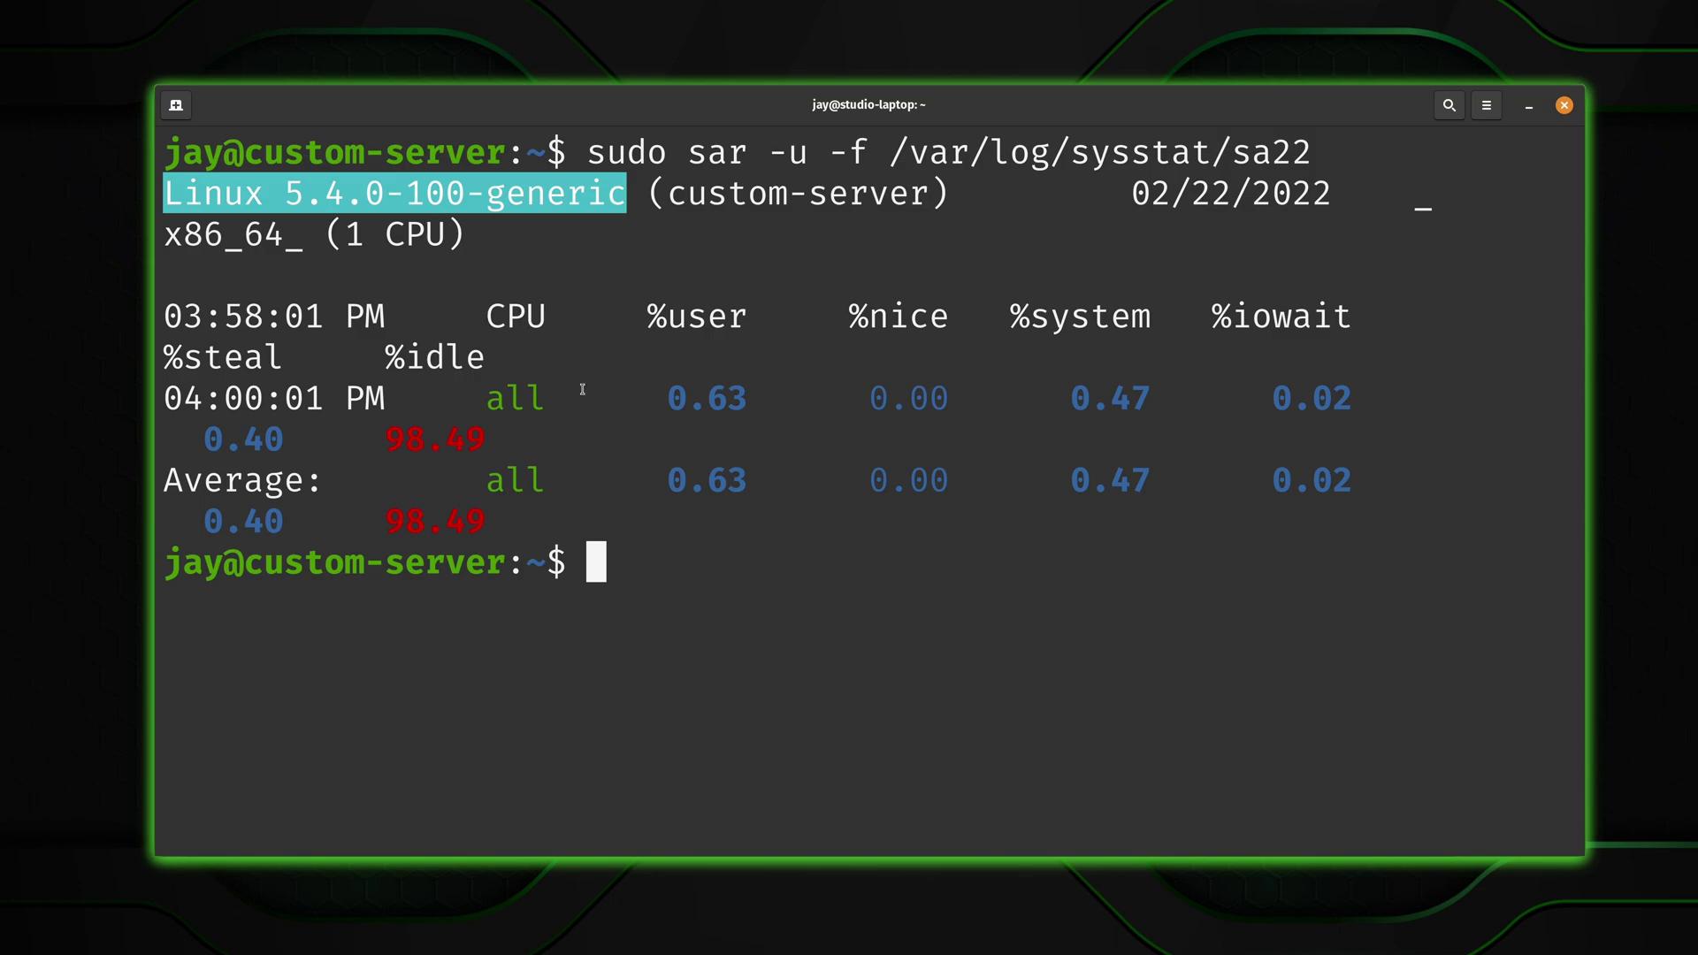
key(ctrl+minus)
key(ctrl+minus)
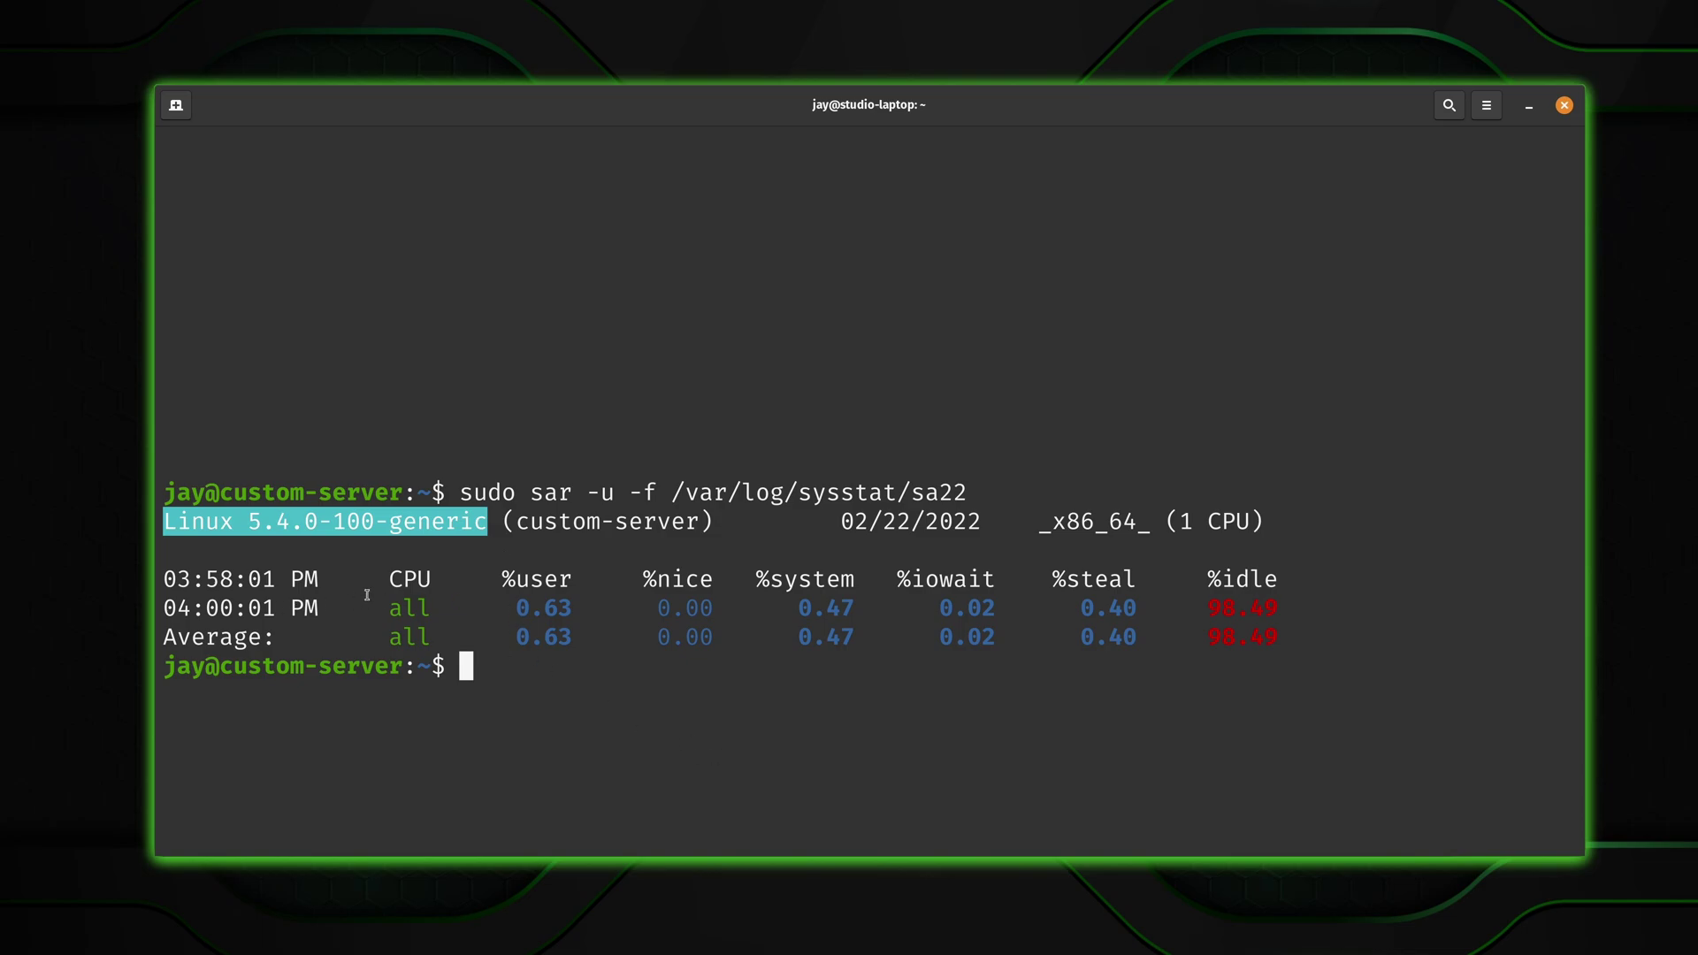
drag(177, 607, 542, 615)
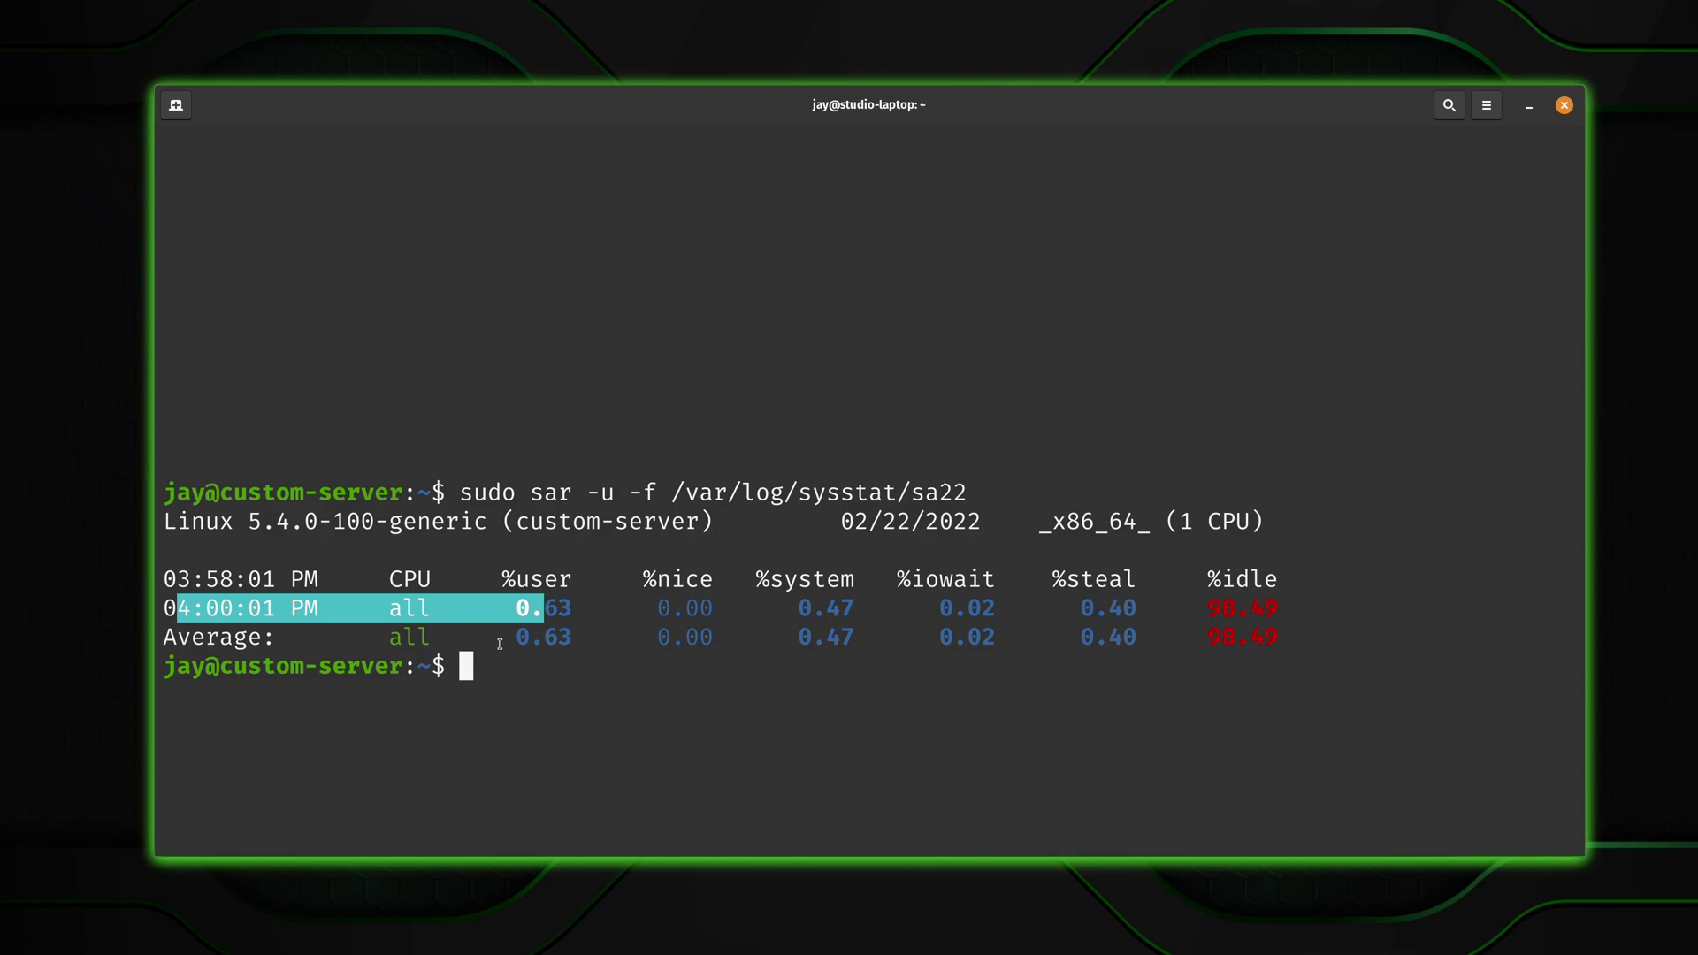
- Run sar -u for today's CPU report and highlight the 98.49 %idle value
key(ctrl+l)
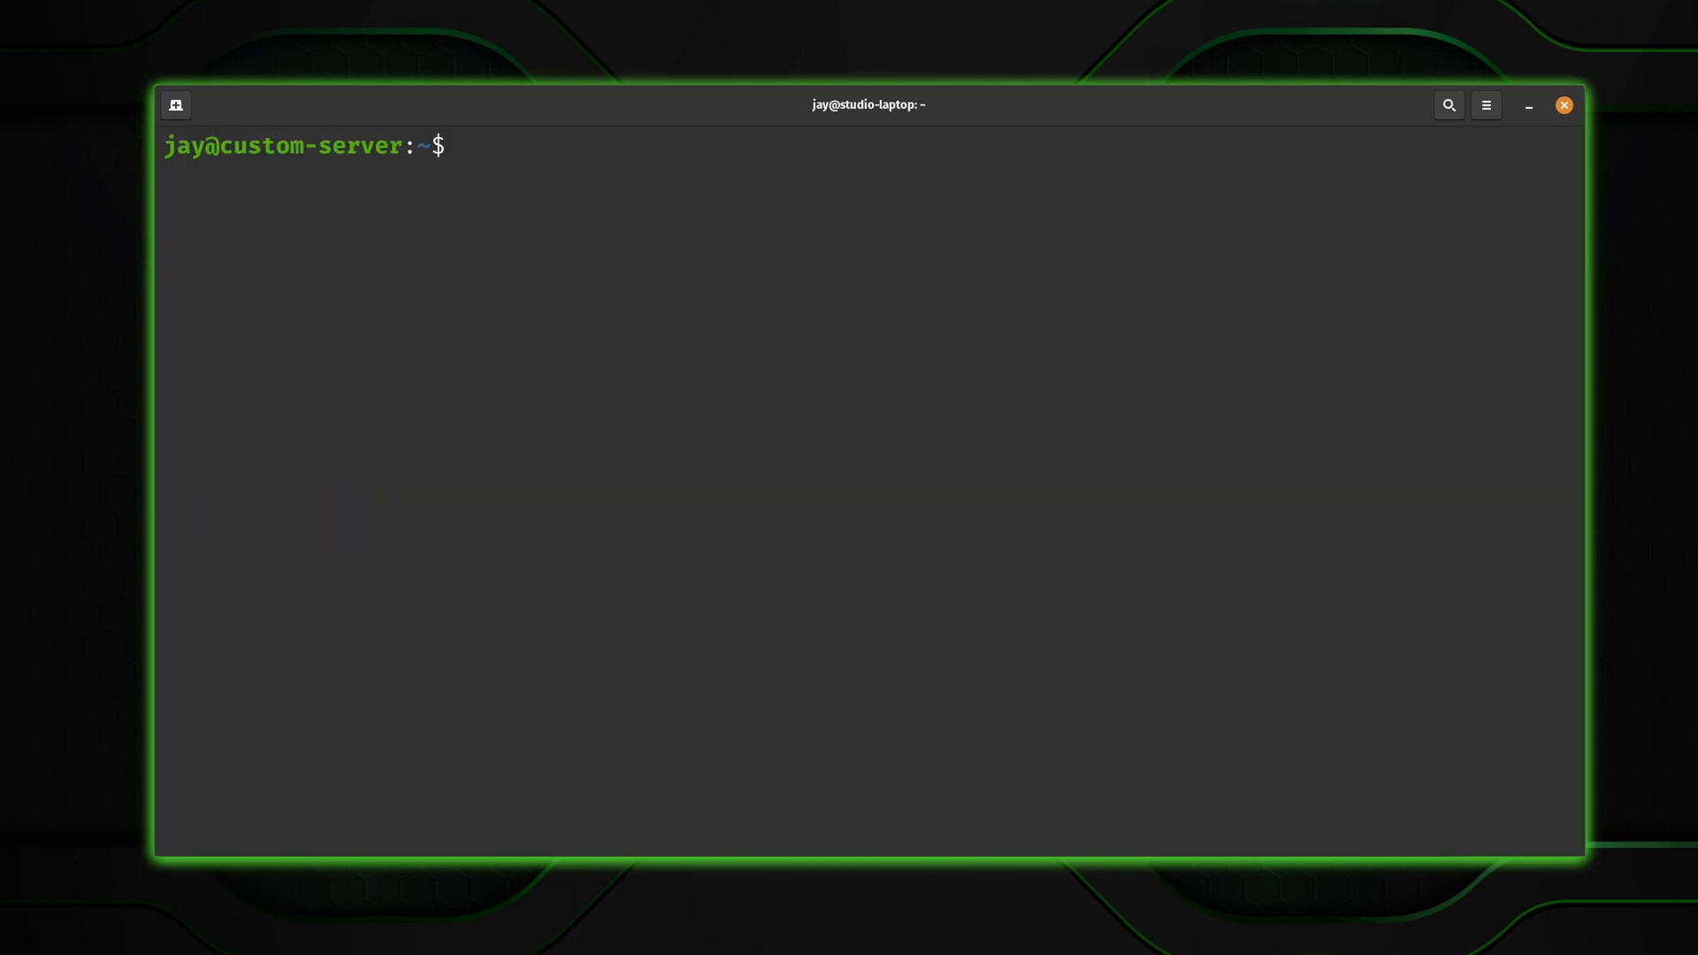
text(sa)
text(r -)
text(u)
key(Return)
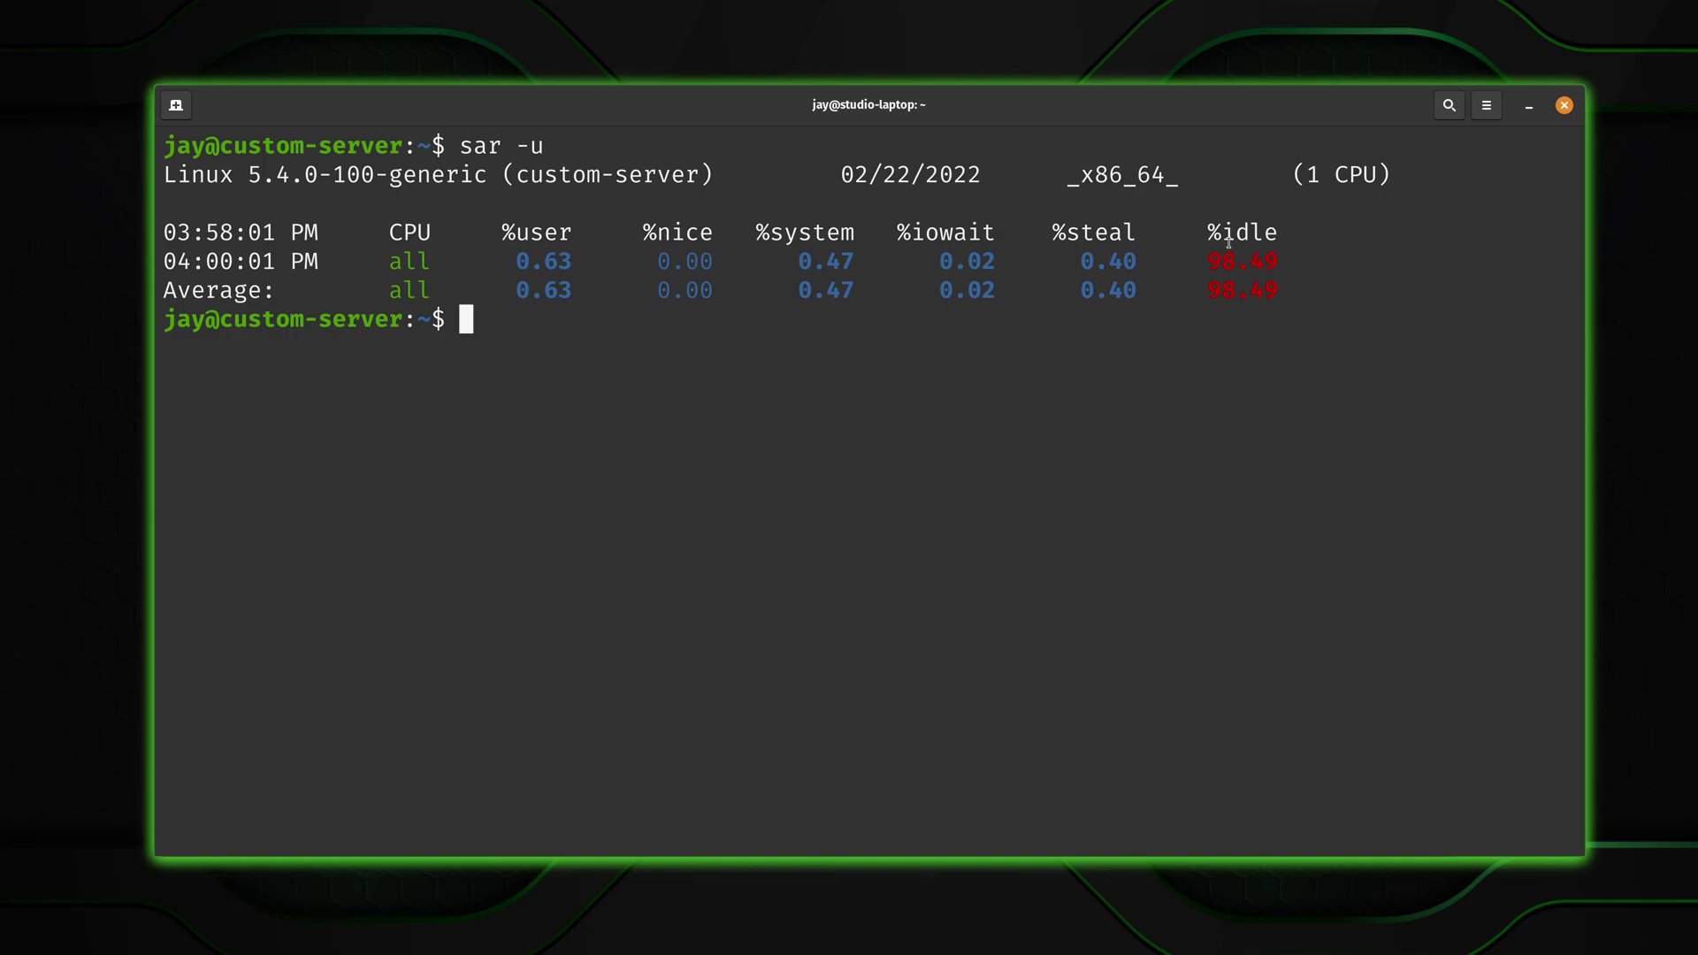
drag(1210, 256, 1278, 261)
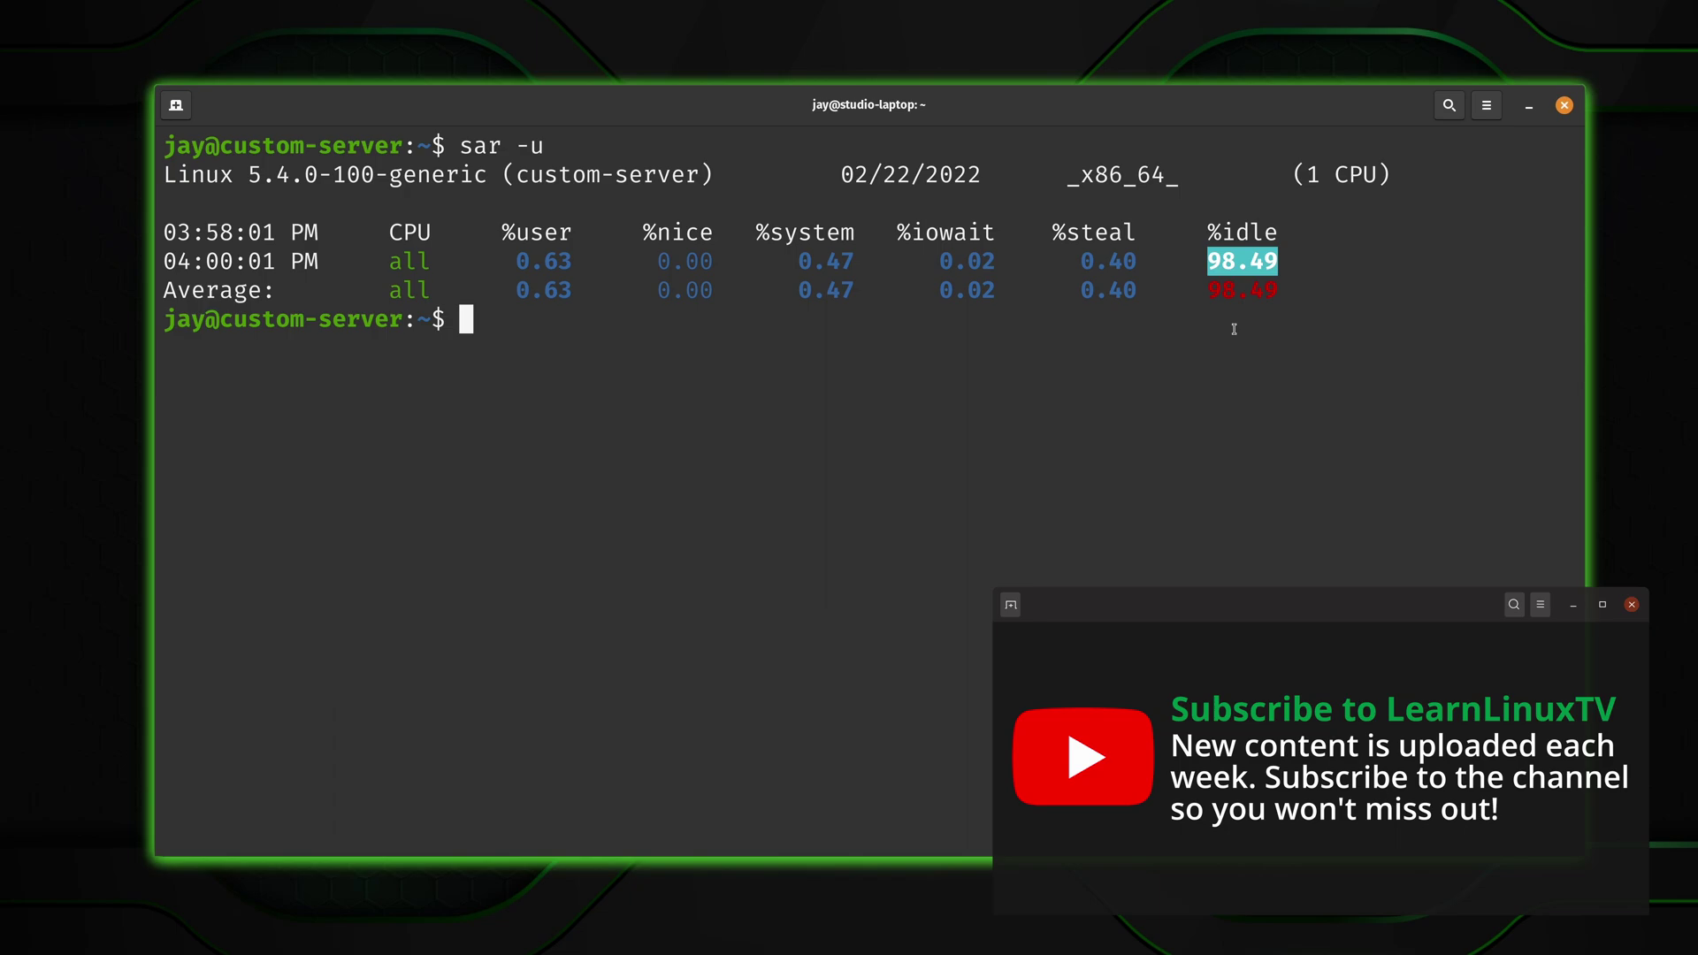
- Run sar -r to report memory: 477092 kB free and 6.64% used
key(ctrl+l)
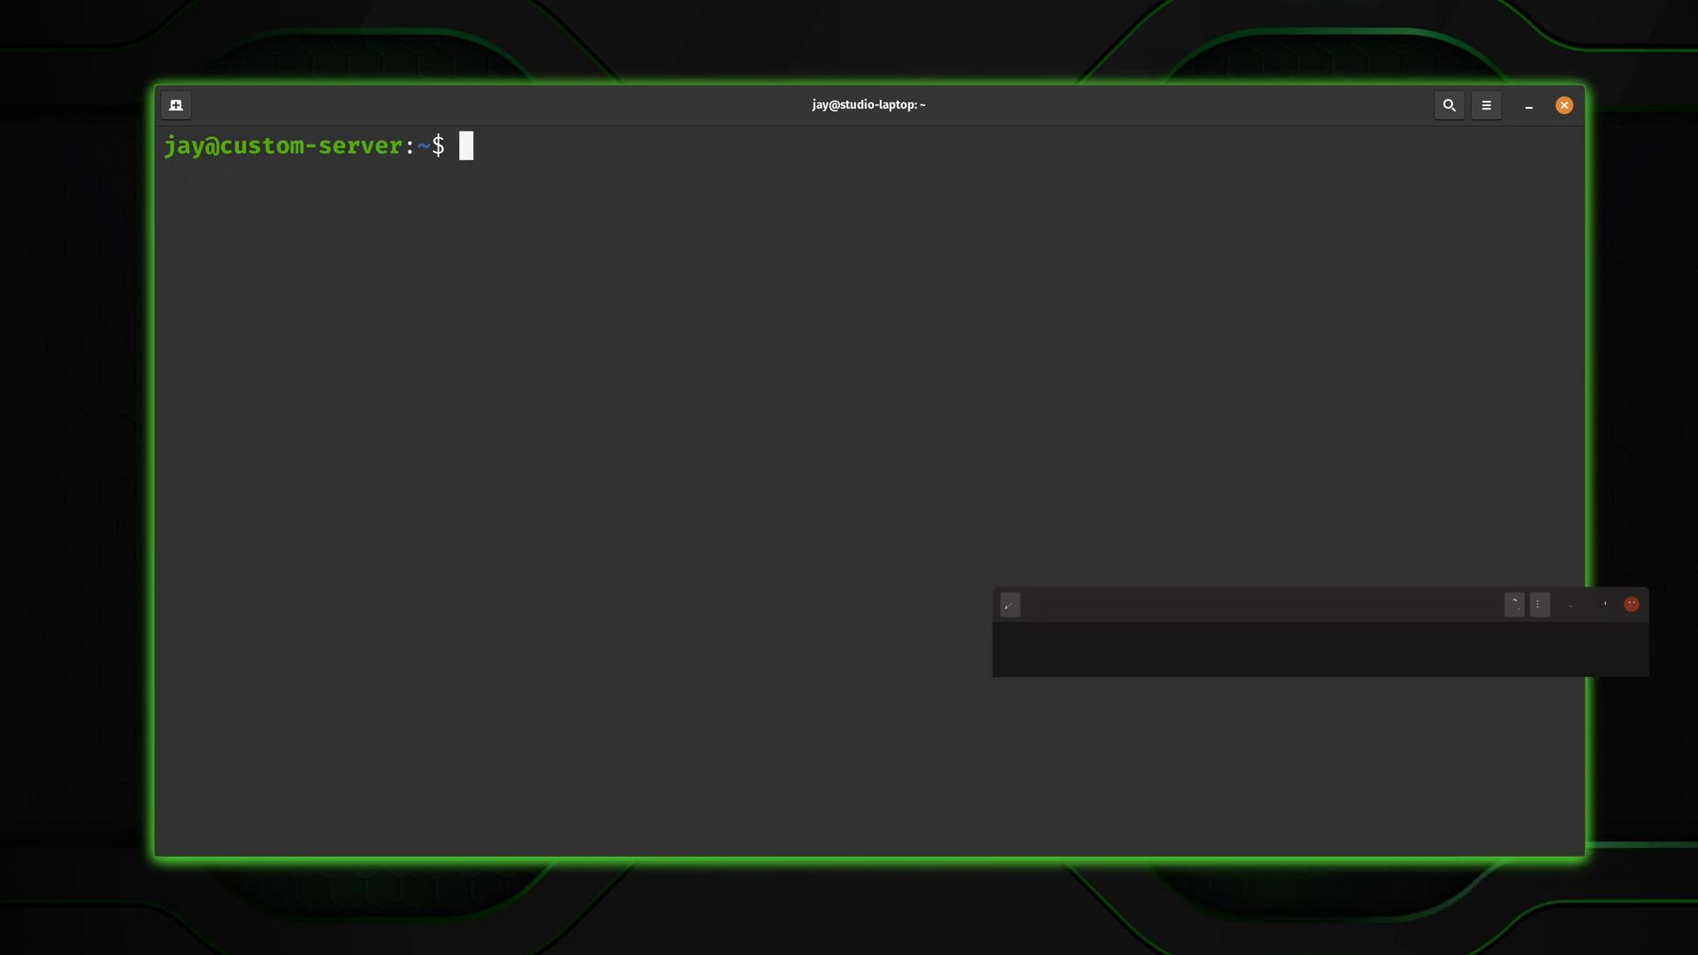
text(sar -r)
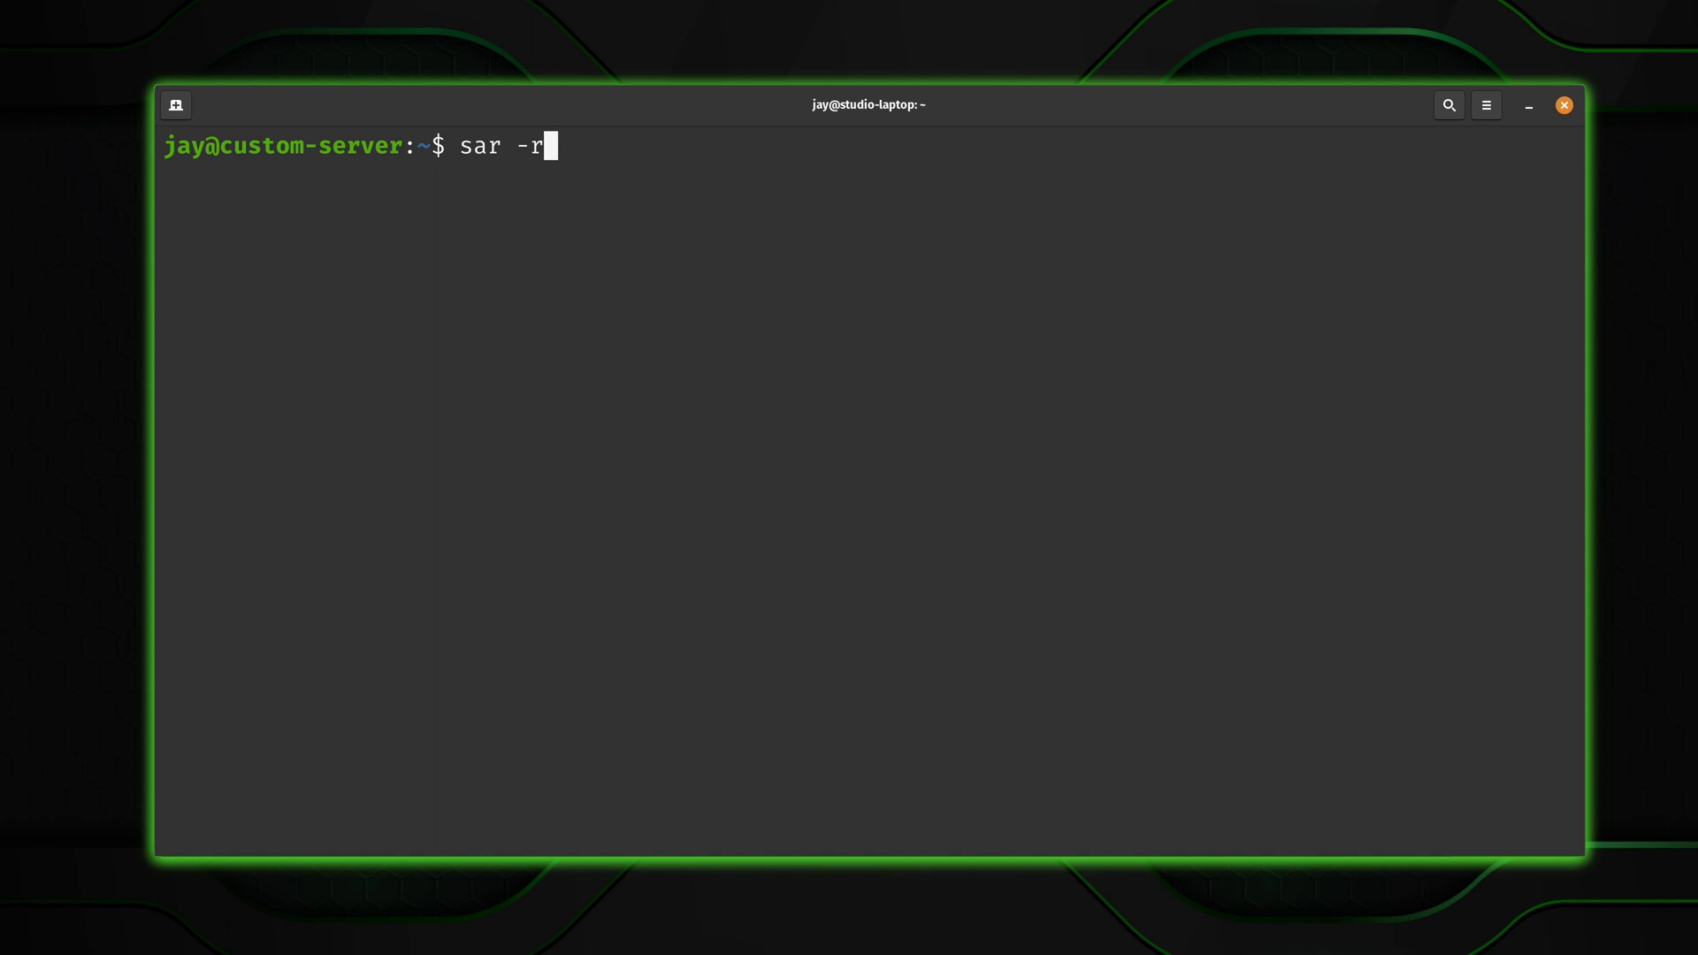
key(Return)
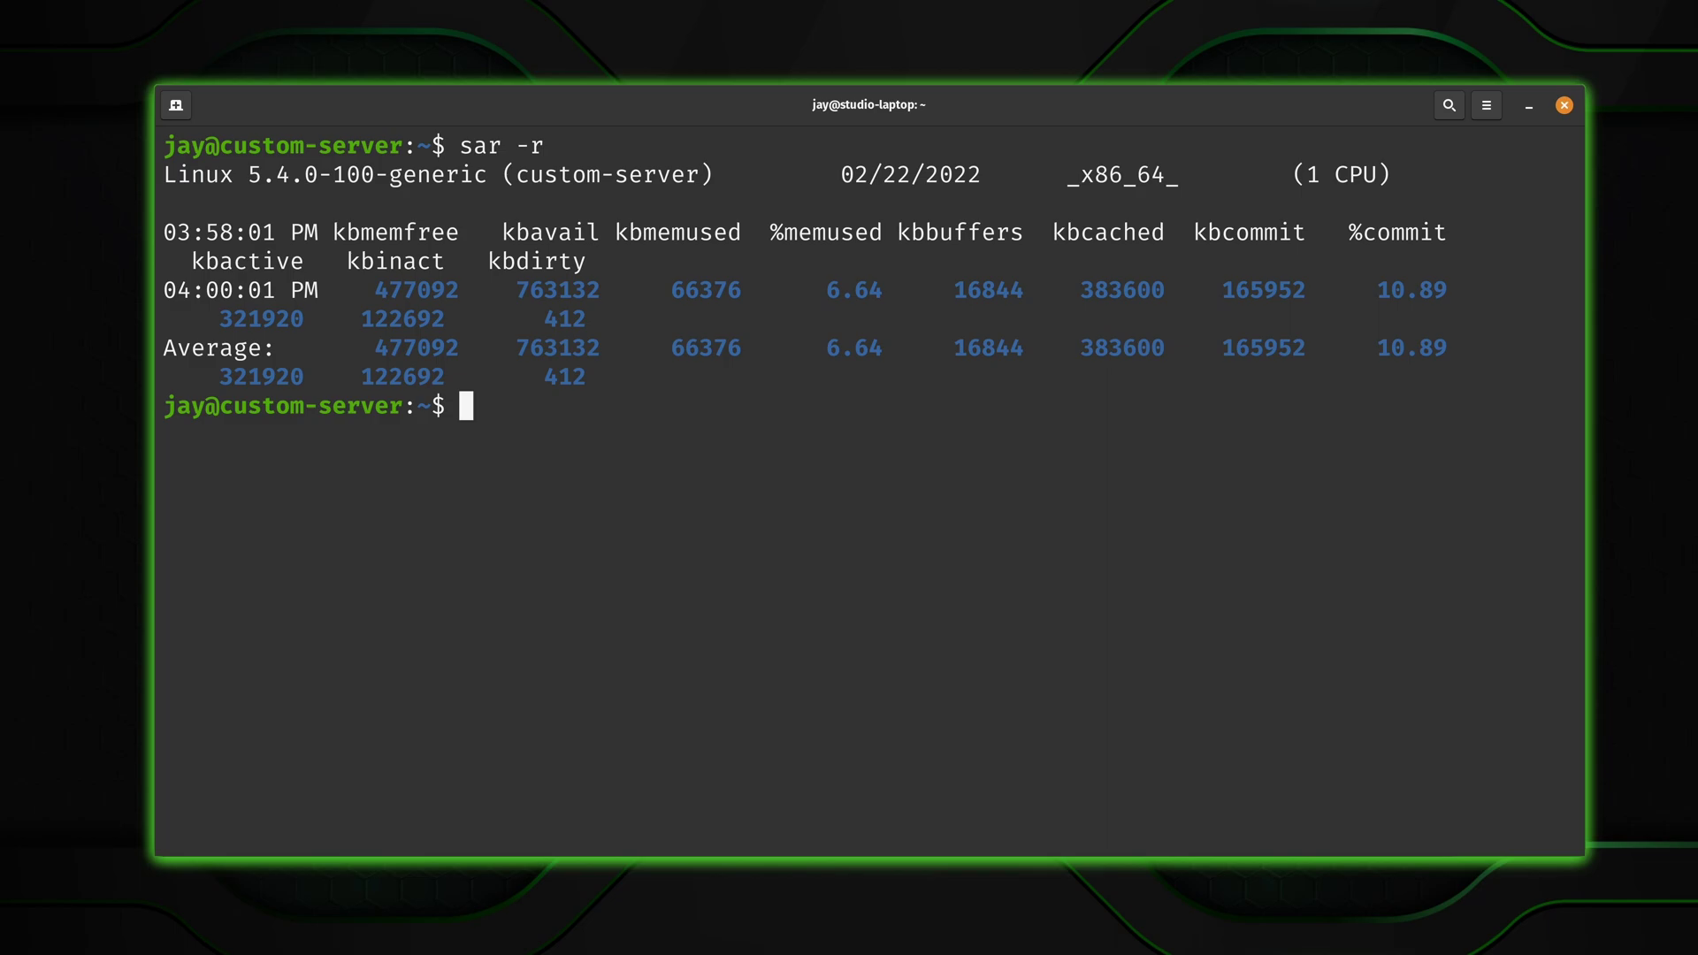
- Run sar -S and highlight the swap figures: 524284 kB free, none used
key(ctrl+l)
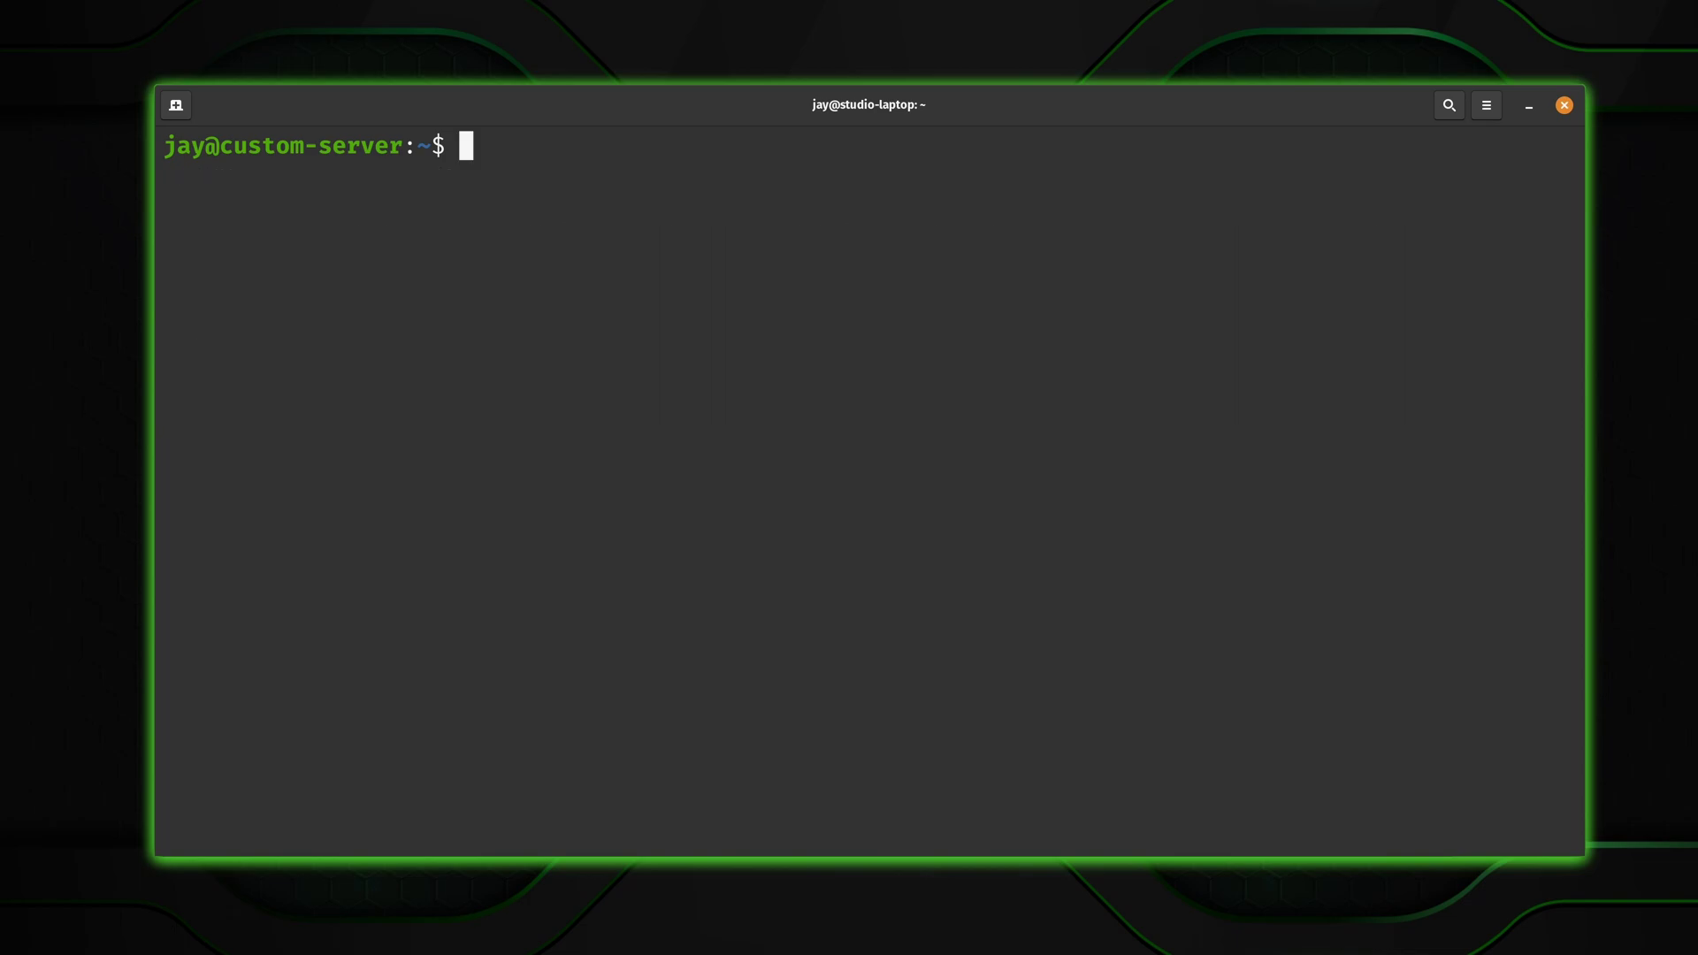
text(sar -S)
key(Return)
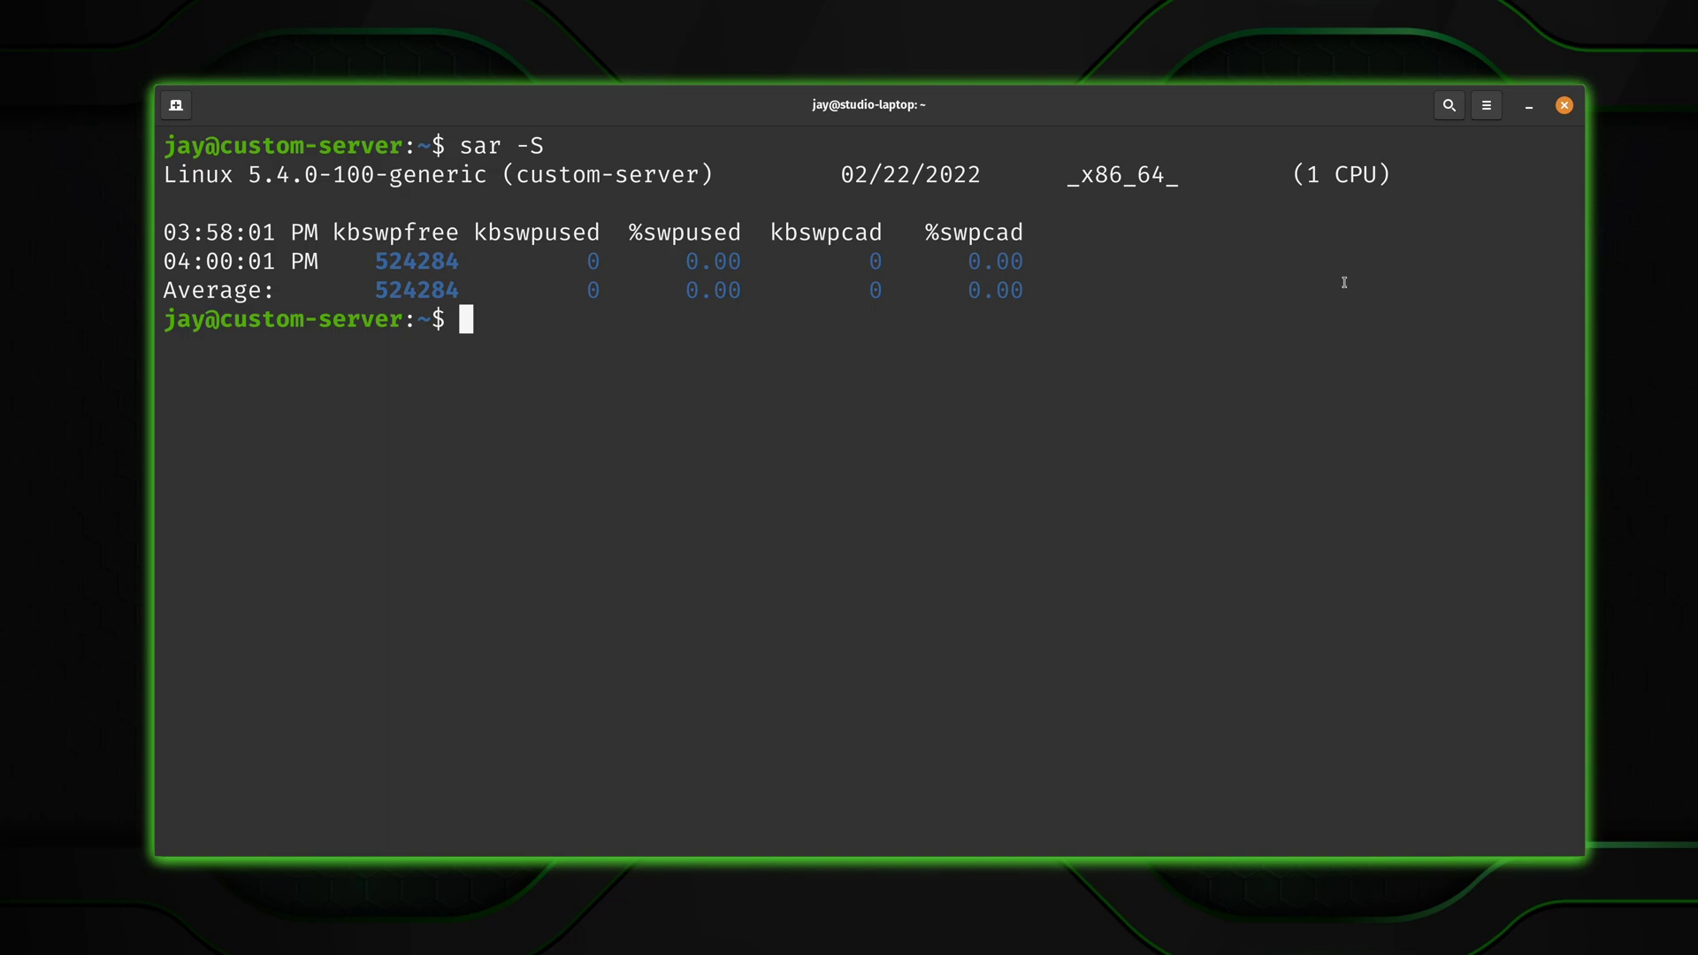
drag(585, 259, 1029, 266)
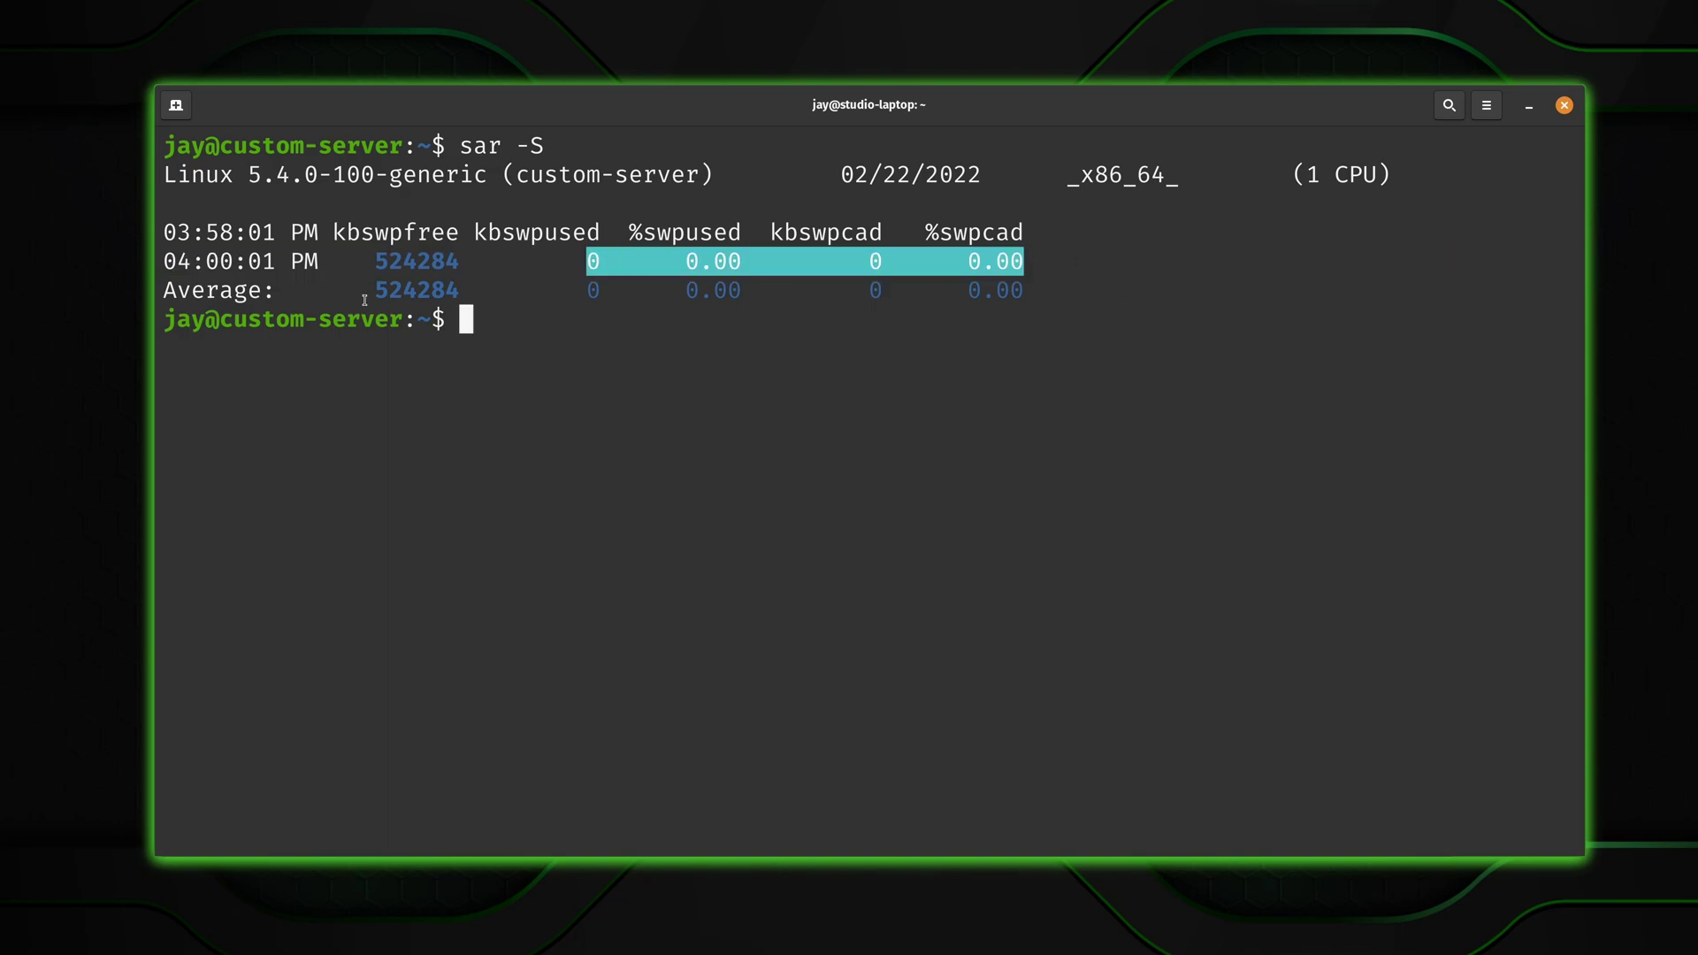
drag(376, 262, 459, 263)
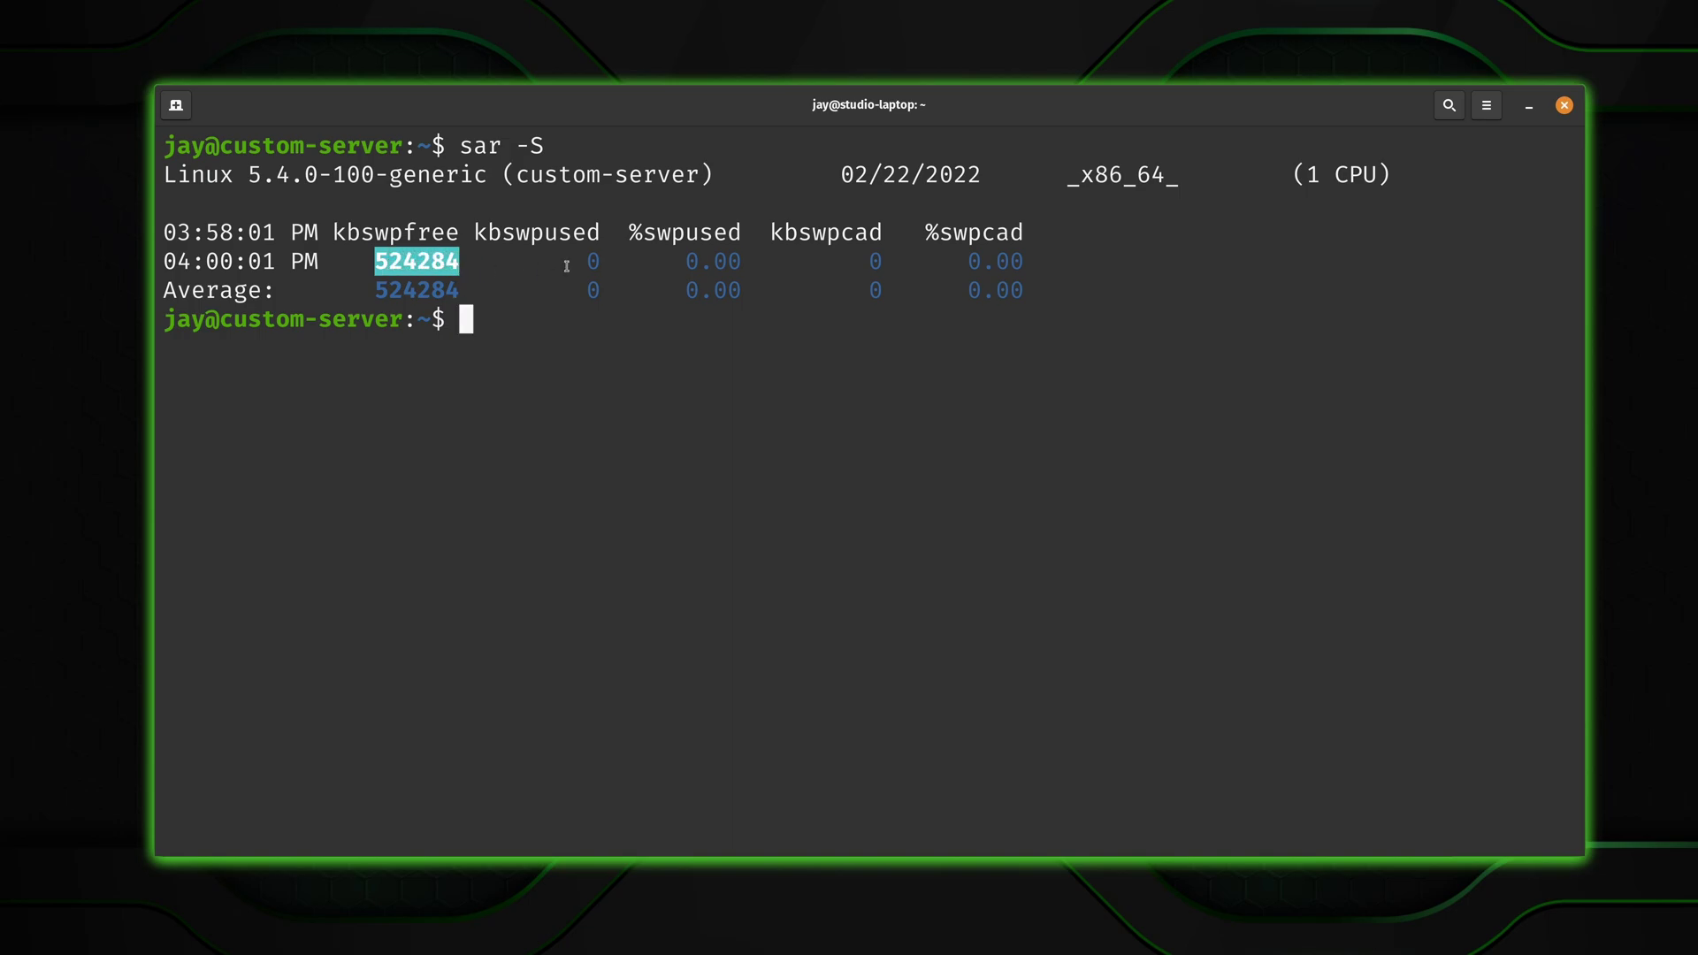
drag(584, 260, 596, 264)
click(613, 316)
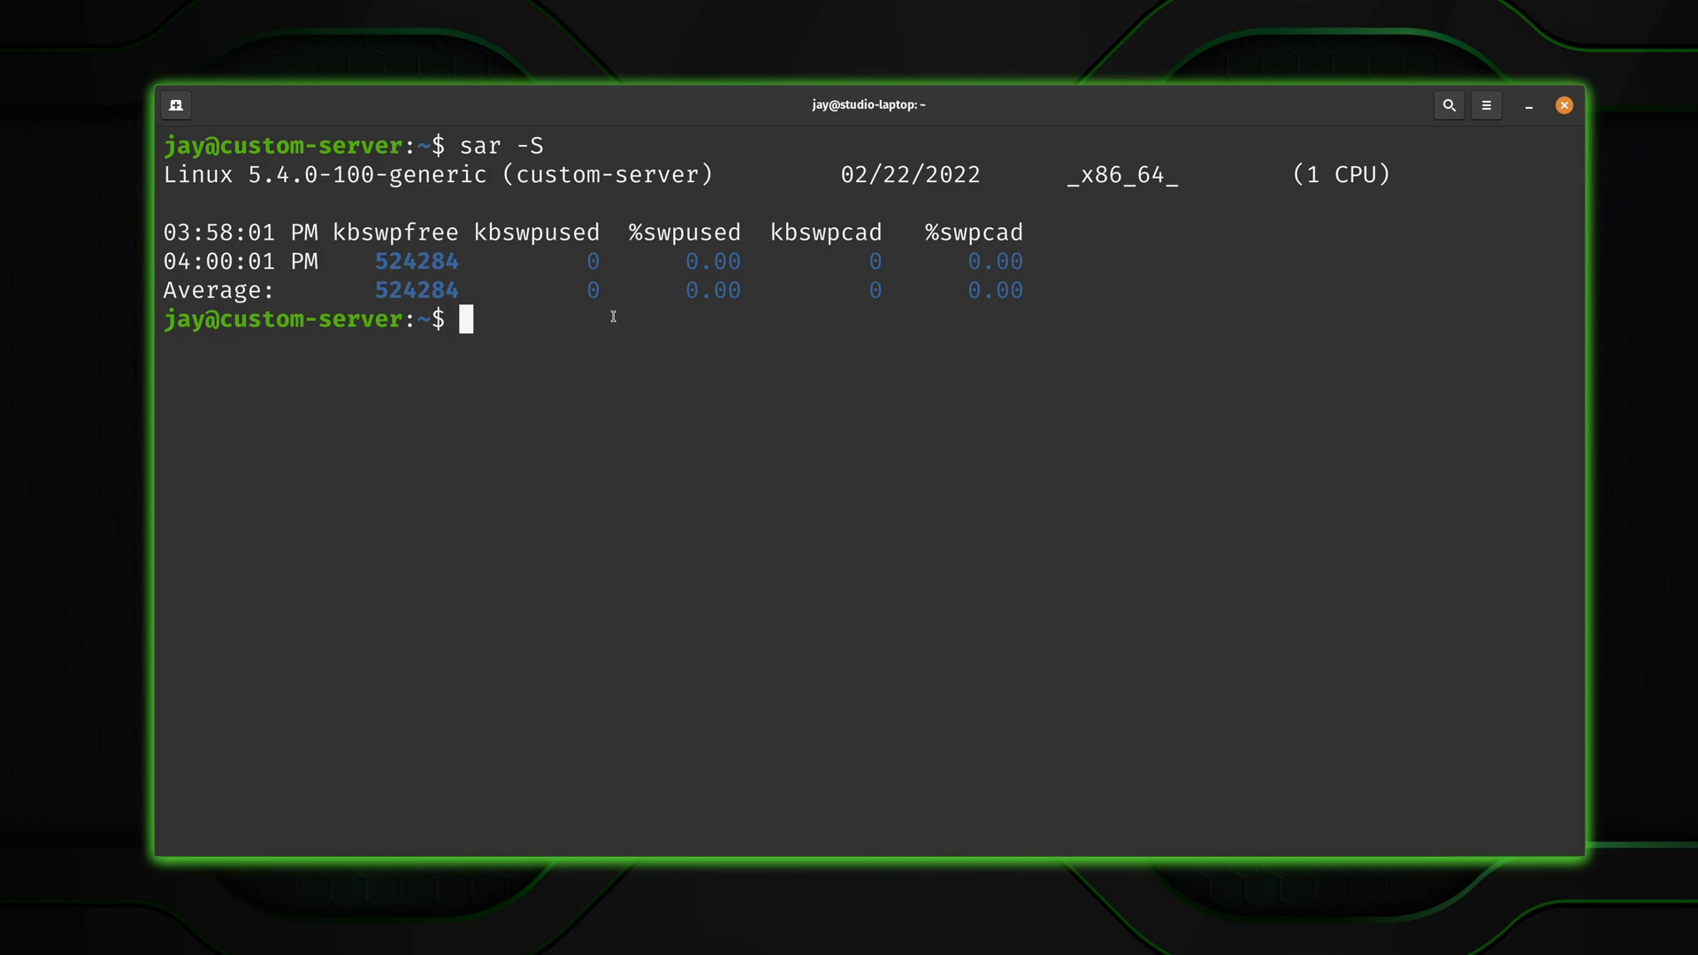
- Run sar -b to show 3.97 transfers and 43.80 blocks written per second
key(ctrl+l)
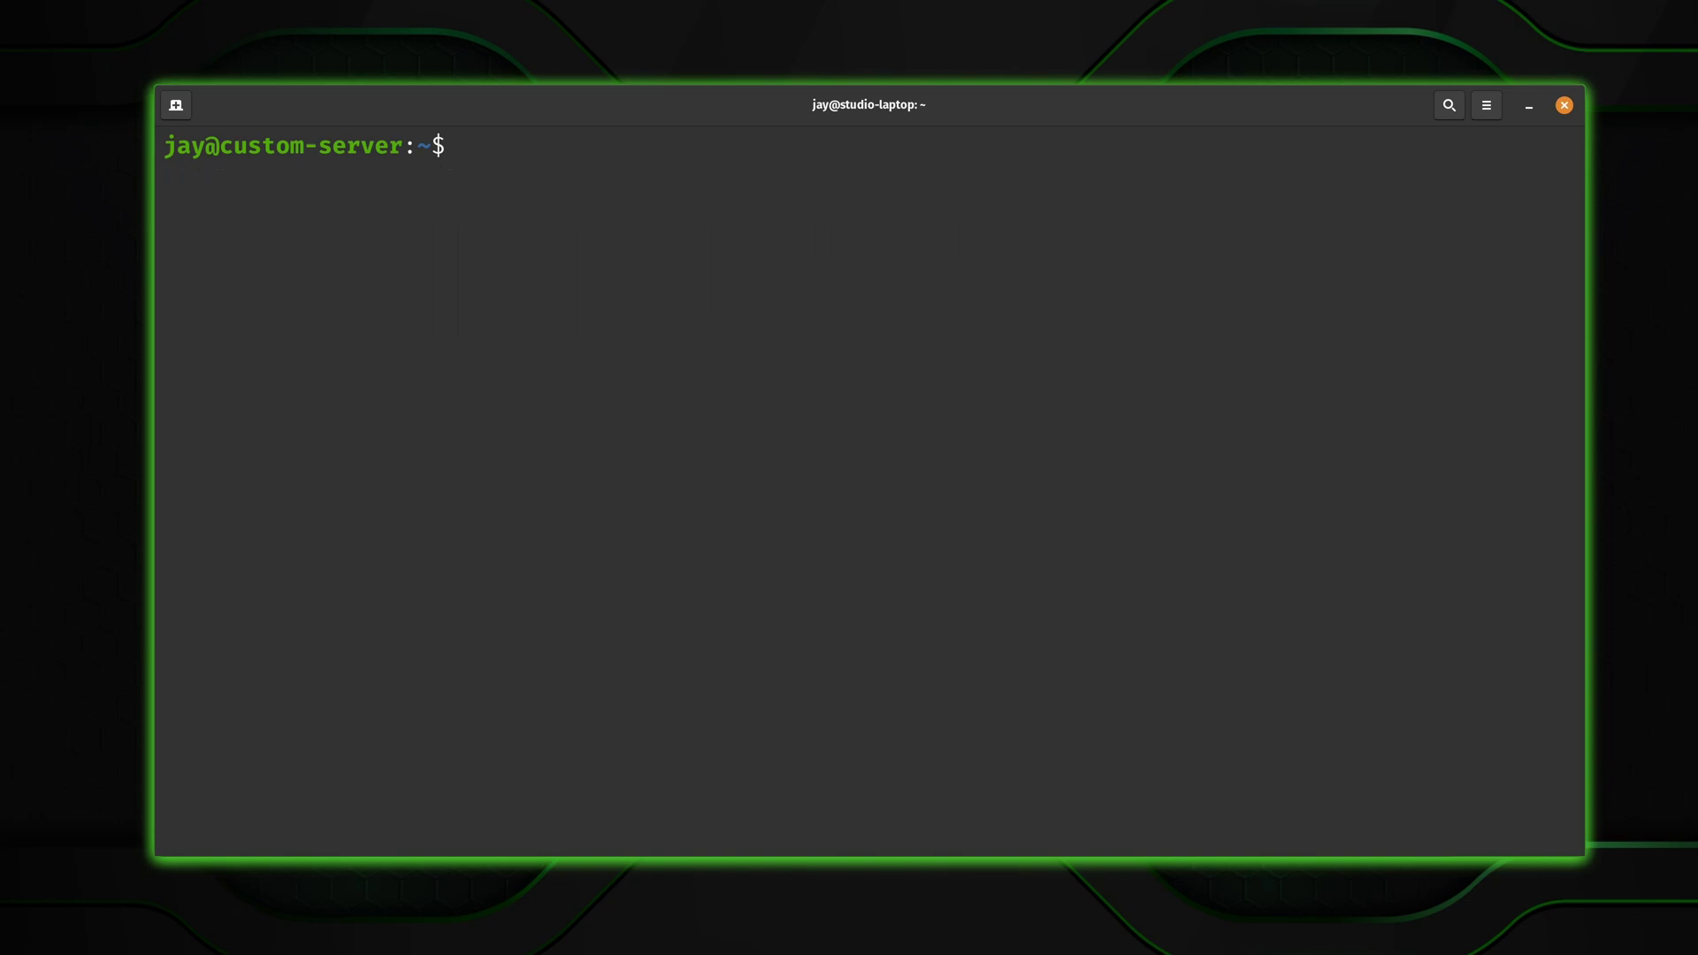
text(sar)
text( -b)
key(Return)
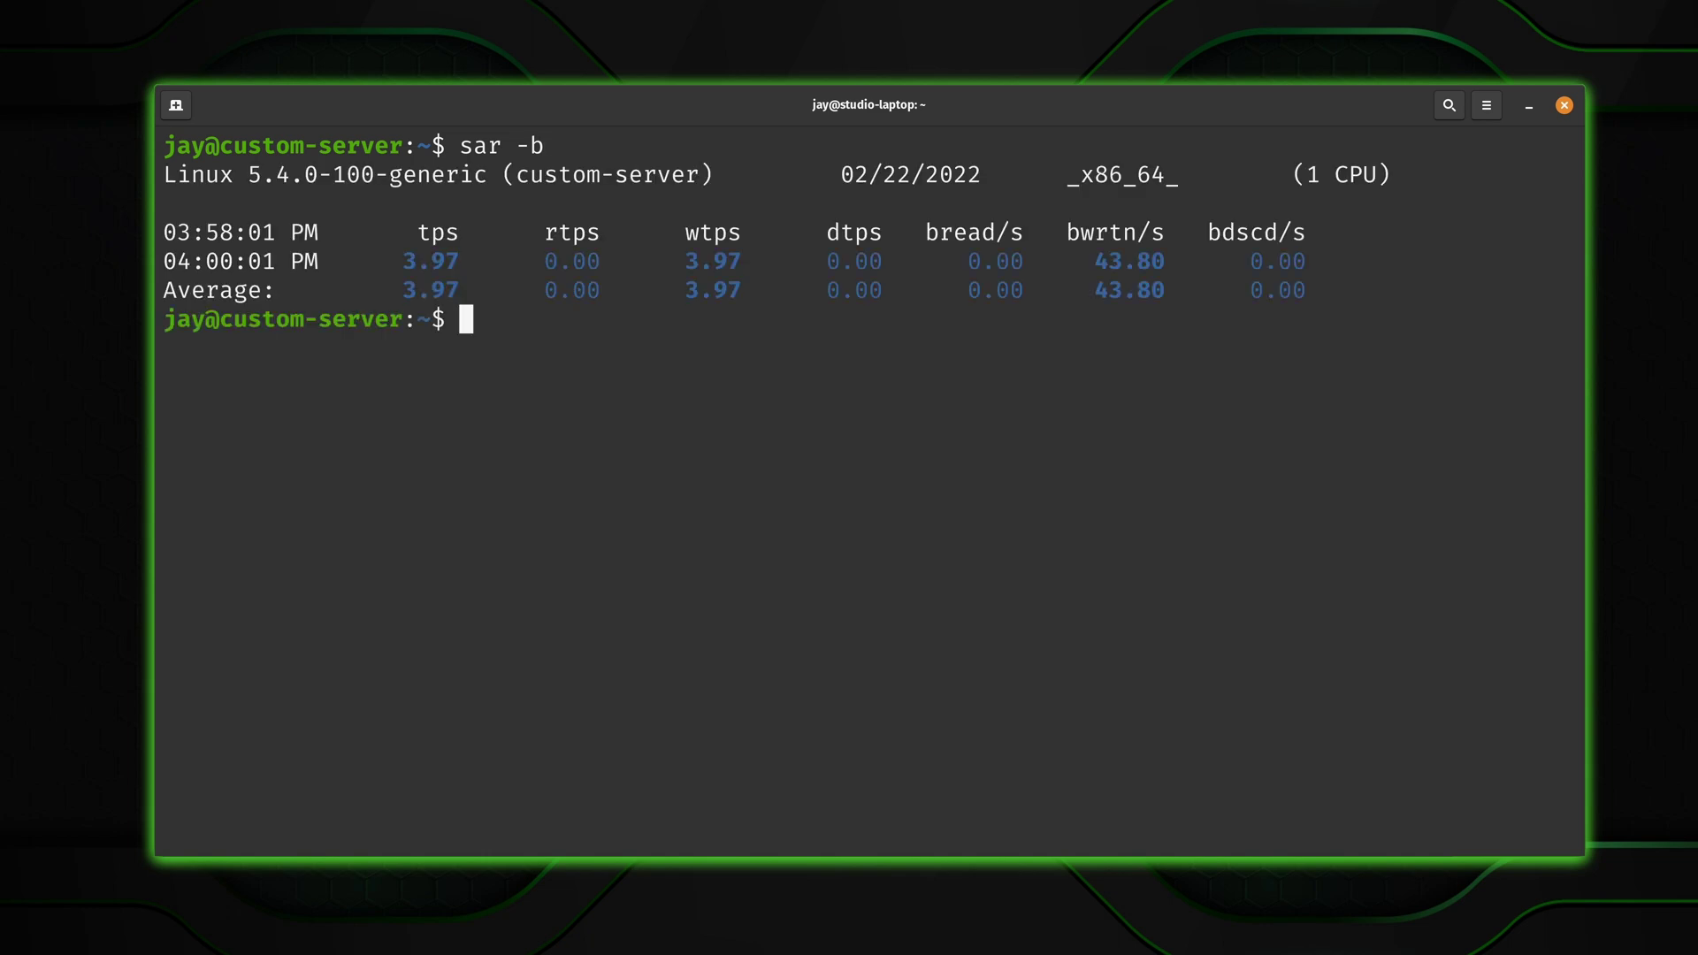